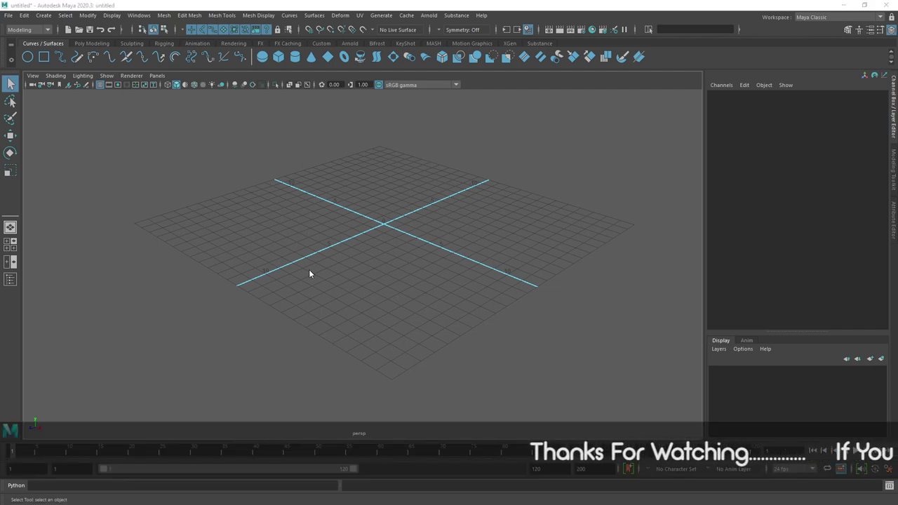
Change the viewport from the single view to the four-pane top, perspective, front and side layout
{"action": "key", "text": "space"}
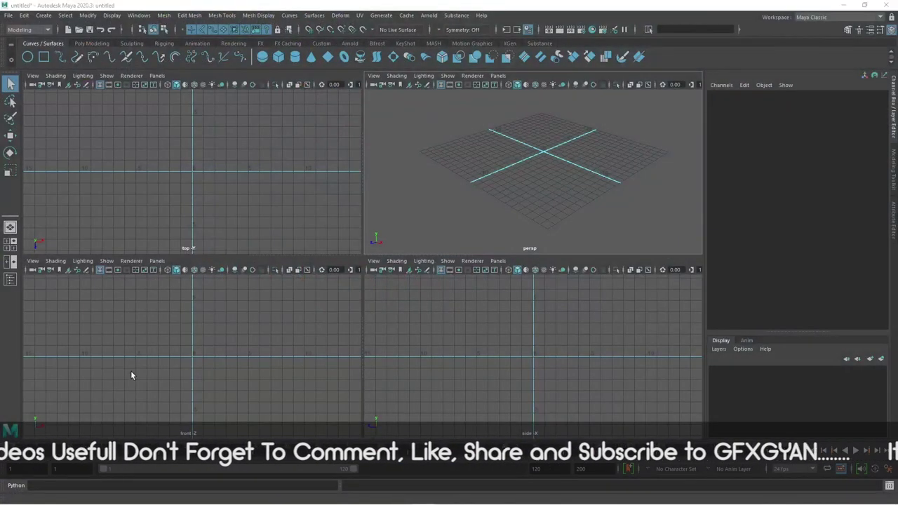
Import the chandelier jpg photo as an image plane in the front view
{"action": "left_click", "coordinate": [33, 261]}
{"action": "mouse_move", "coordinate": [70, 469]}
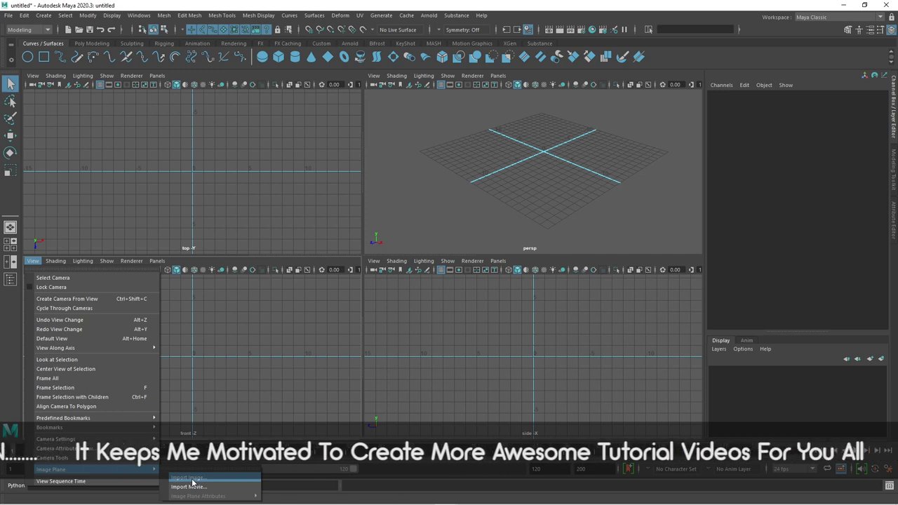
{"action": "left_click", "coordinate": [191, 479]}
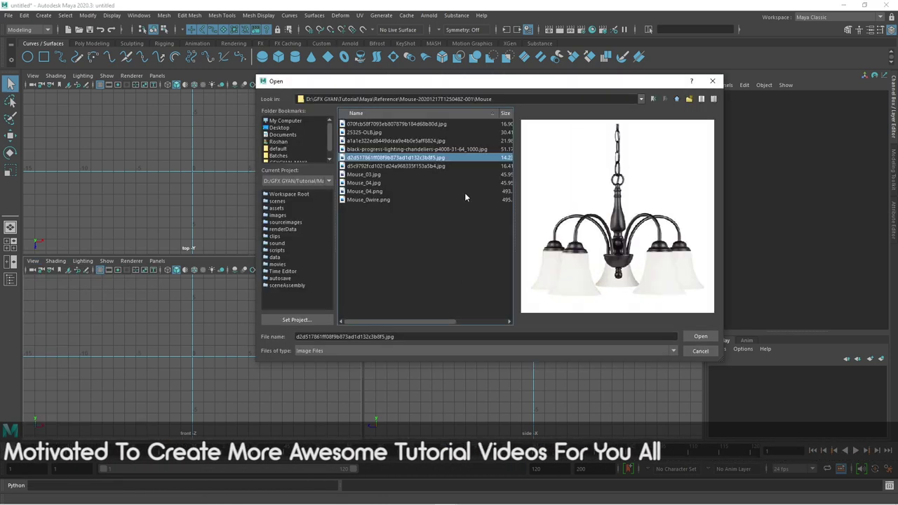
{"action": "left_click", "coordinate": [693, 338]}
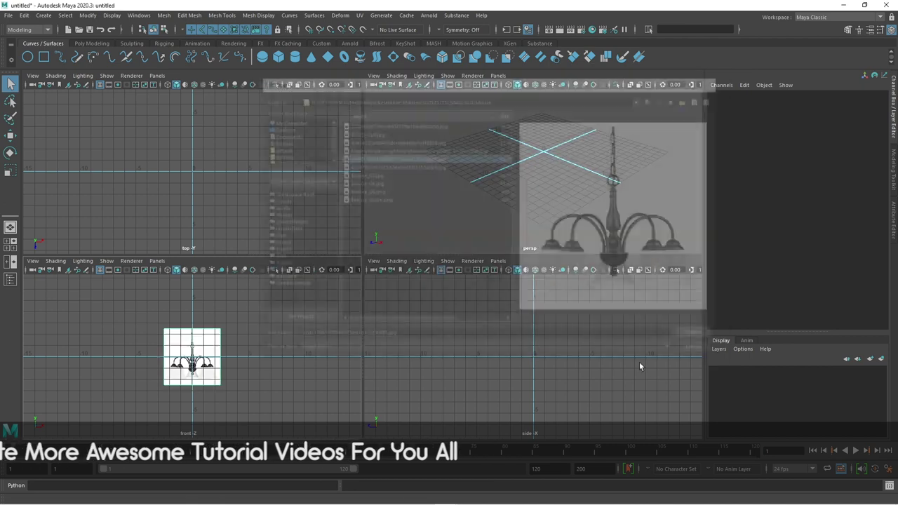
{"action": "scroll", "coordinate": [181, 366], "scroll_direction": "up", "scroll_amount": 3}
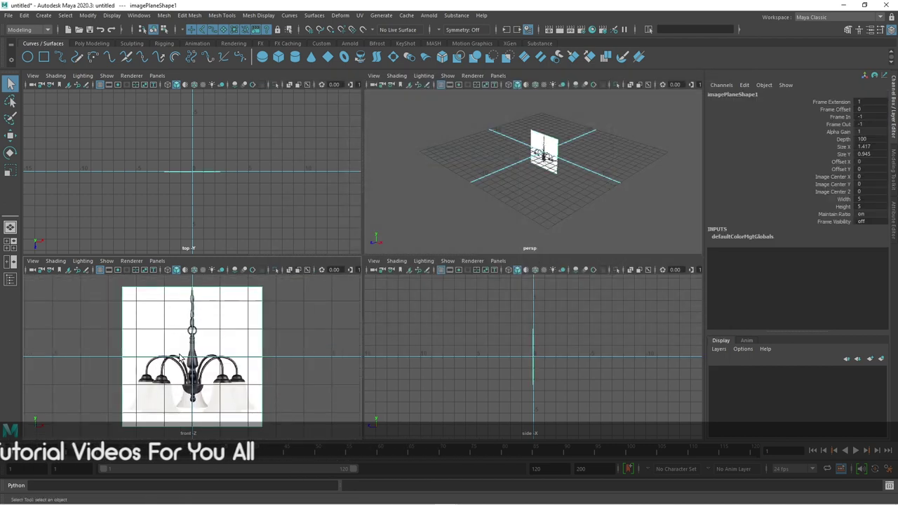
{"action": "scroll", "coordinate": [189, 359], "scroll_direction": "down", "scroll_amount": 3}
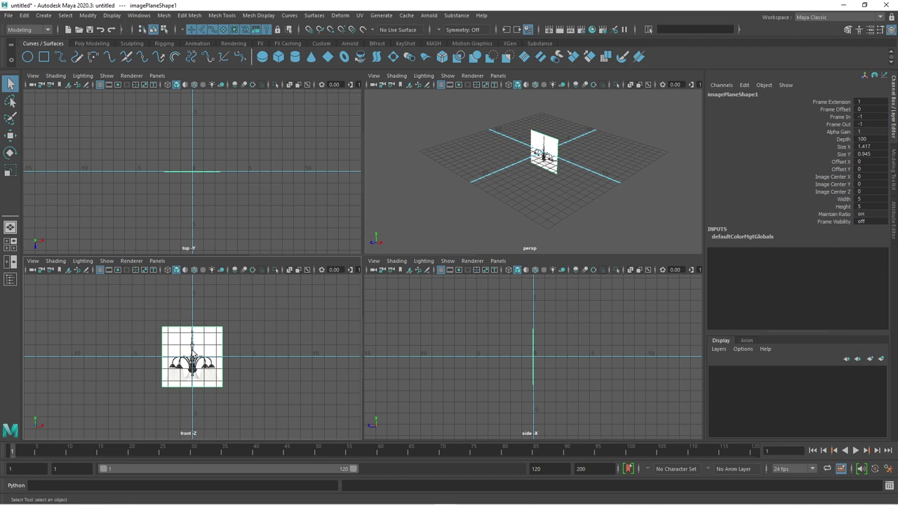
Raise the reference image plane in the front view and select it
{"action": "scroll", "coordinate": [192, 350], "scroll_direction": "up", "scroll_amount": 4}
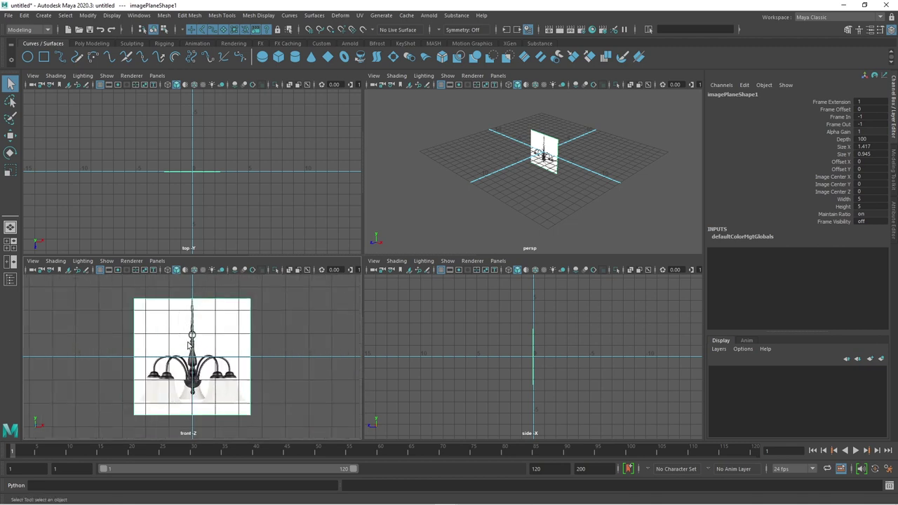
{"action": "key", "text": "w"}
{"action": "left_click_drag", "start_coordinate": [197, 319], "coordinate": [195, 260]}
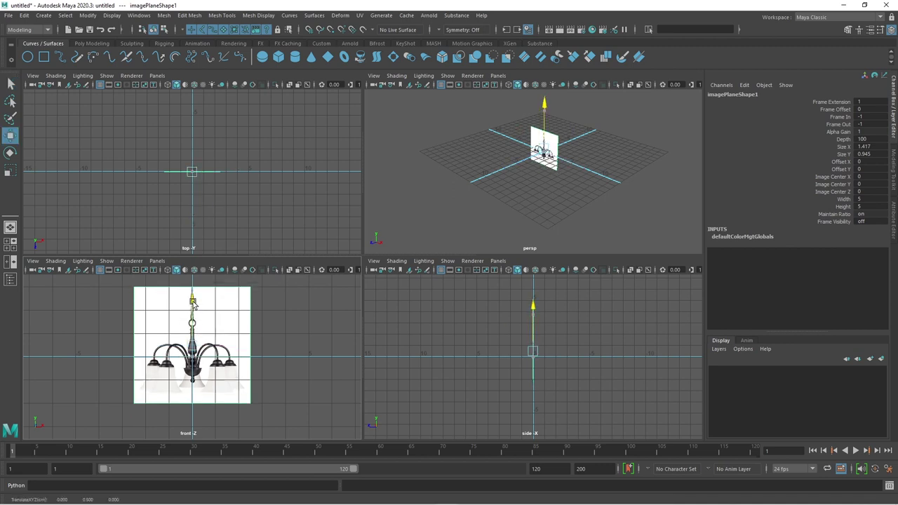
{"action": "left_click", "coordinate": [205, 329]}
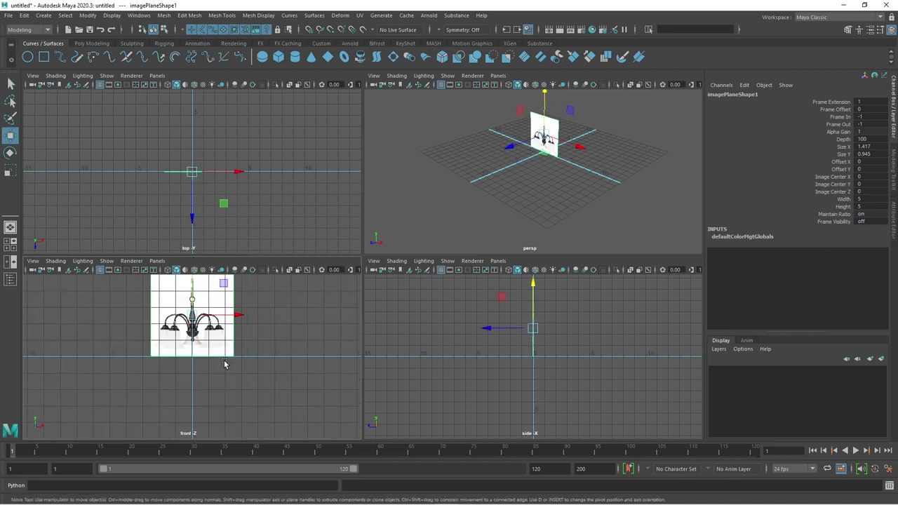
{"action": "scroll", "coordinate": [217, 345], "scroll_direction": "down", "scroll_amount": 3}
Scale the image plane up about 2.3 times and move it above the grid
{"action": "key", "text": "r"}
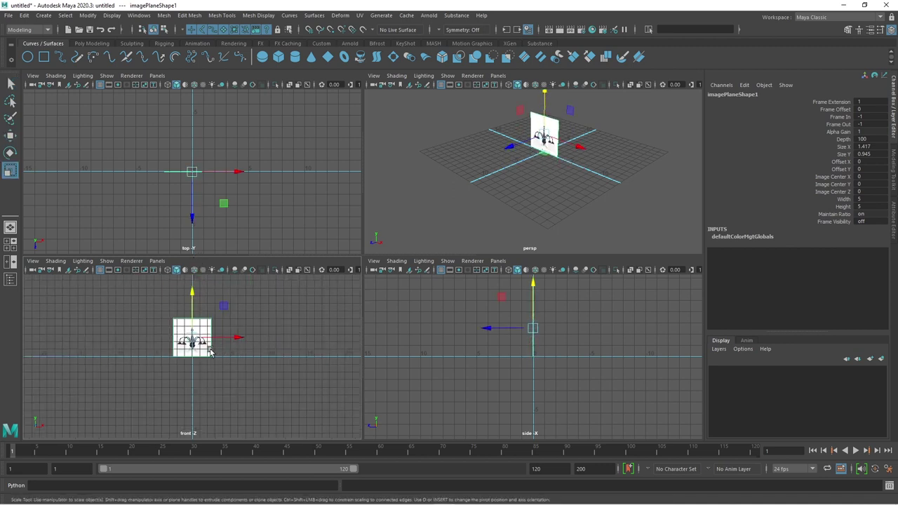
{"action": "left_click_drag", "start_coordinate": [192, 340], "coordinate": [225, 337]}
{"action": "key", "text": "w"}
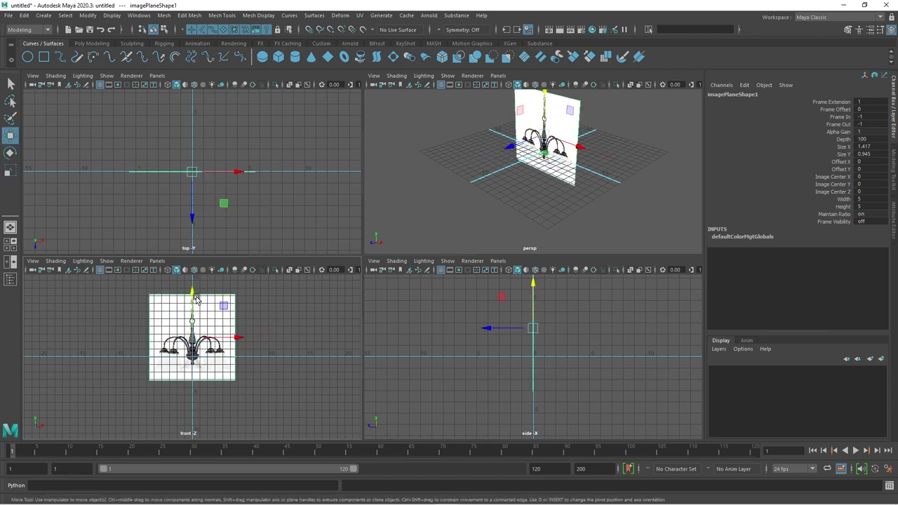
{"action": "left_click_drag", "start_coordinate": [196, 301], "coordinate": [196, 280]}
{"action": "left_click", "coordinate": [200, 336]}
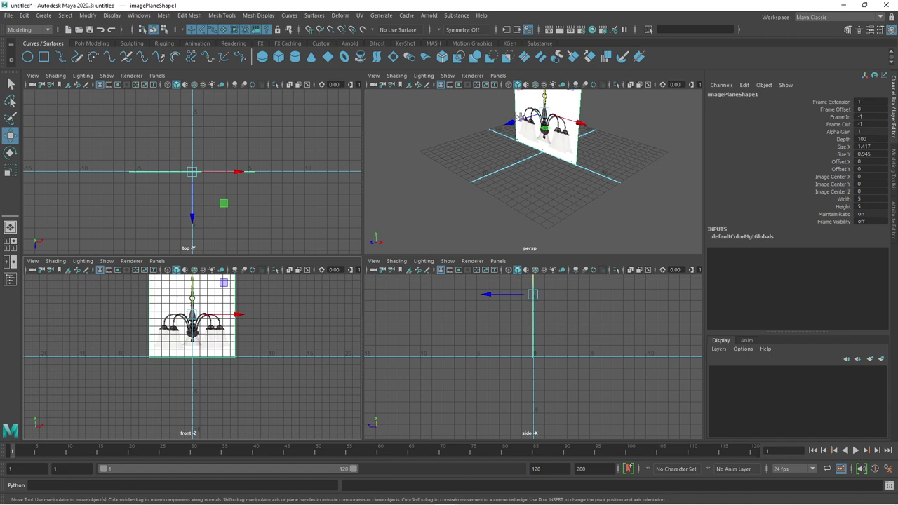
Orbit the perspective view and open the image plane's attributes in the Attribute Editor
{"action": "scroll", "coordinate": [559, 206], "scroll_direction": "up", "scroll_amount": 1}
{"action": "mouse_move", "coordinate": [559, 206]}
{"action": "left_mouse_down", "text": "alt"}
{"action": "mouse_move", "coordinate": [513, 199]}
{"action": "mouse_move", "coordinate": [577, 158]}
{"action": "left_mouse_up", "text": "alt"}
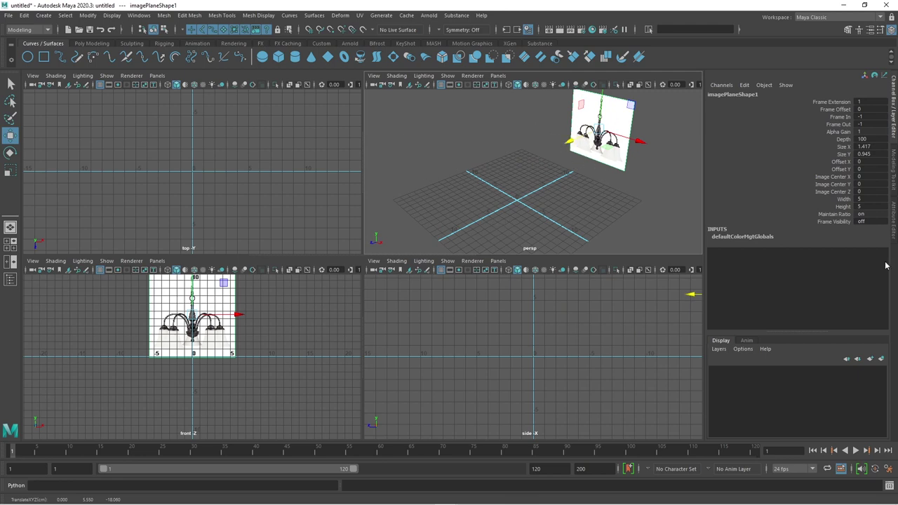
{"action": "left_click", "coordinate": [892, 221]}
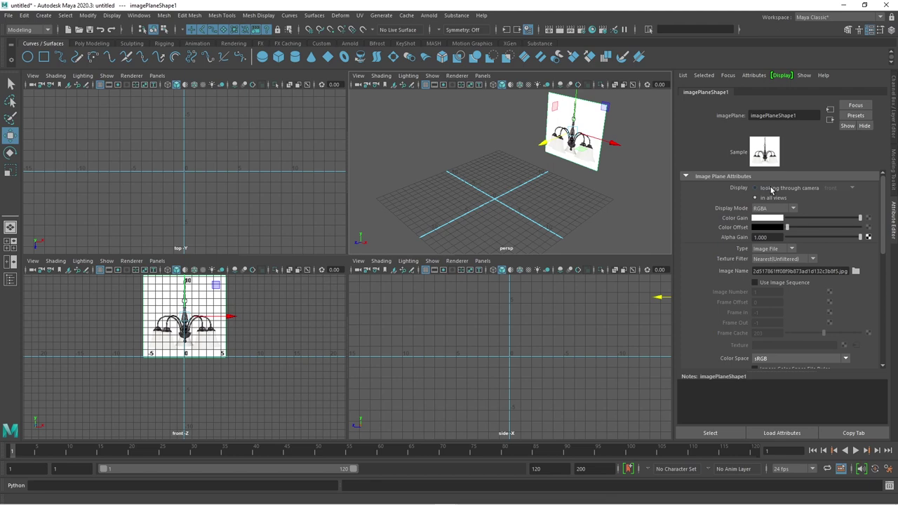
Set the image plane to display only when looking through the camera, and maximize the front view
{"action": "left_click", "coordinate": [771, 188]}
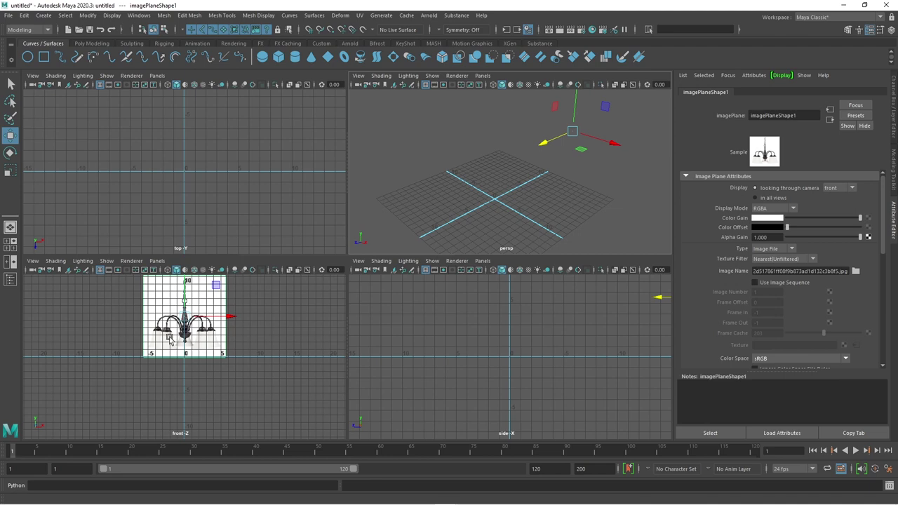
{"action": "key", "text": "space"}
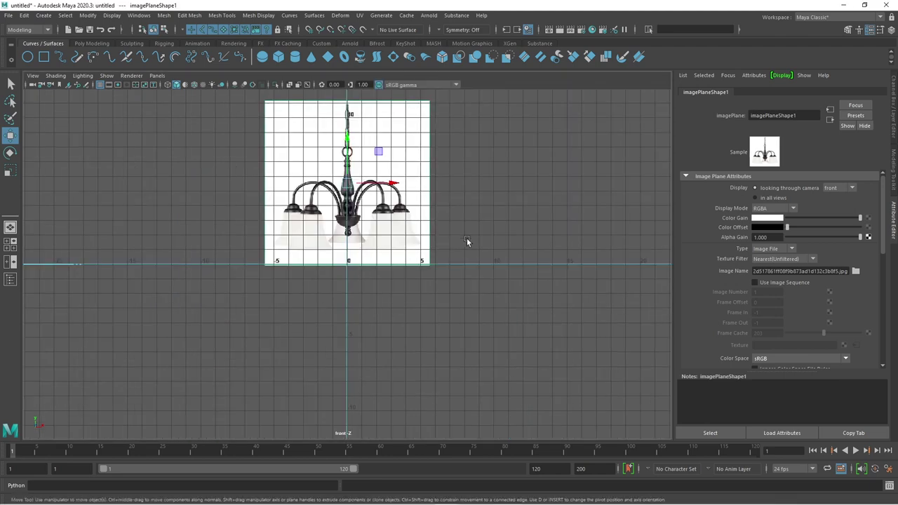
{"action": "scroll", "coordinate": [467, 238], "scroll_direction": "up", "scroll_amount": 3}
{"action": "scroll", "coordinate": [521, 277], "scroll_direction": "up", "scroll_amount": 2}
{"action": "scroll", "coordinate": [411, 344], "scroll_direction": "up", "scroll_amount": 2}
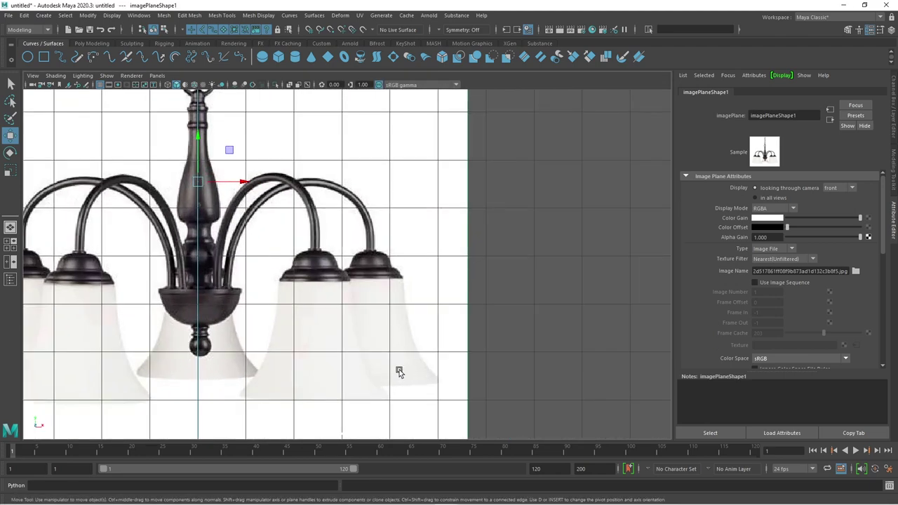
{"action": "scroll", "coordinate": [398, 371], "scroll_direction": "down", "scroll_amount": 3}
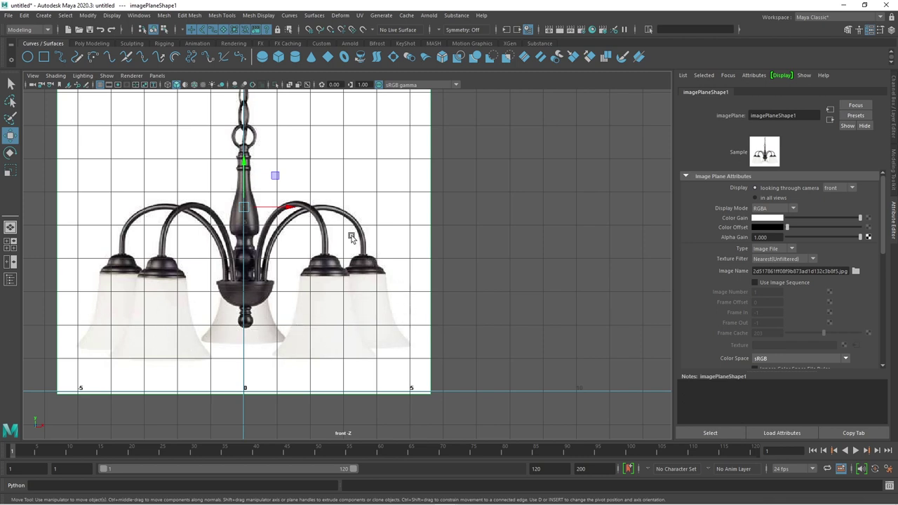
Zoom and recentre the front view on the right-hand lamp shades
{"action": "right_click_drag", "start_coordinate": [386, 345], "coordinate": [433, 382], "text": "alt"}
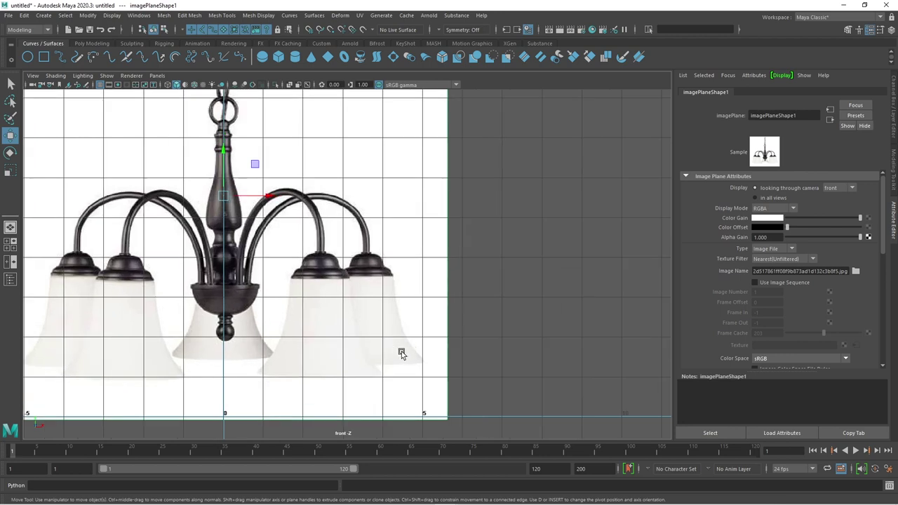
{"action": "middle_click_drag", "start_coordinate": [420, 396], "coordinate": [414, 361], "text": "alt"}
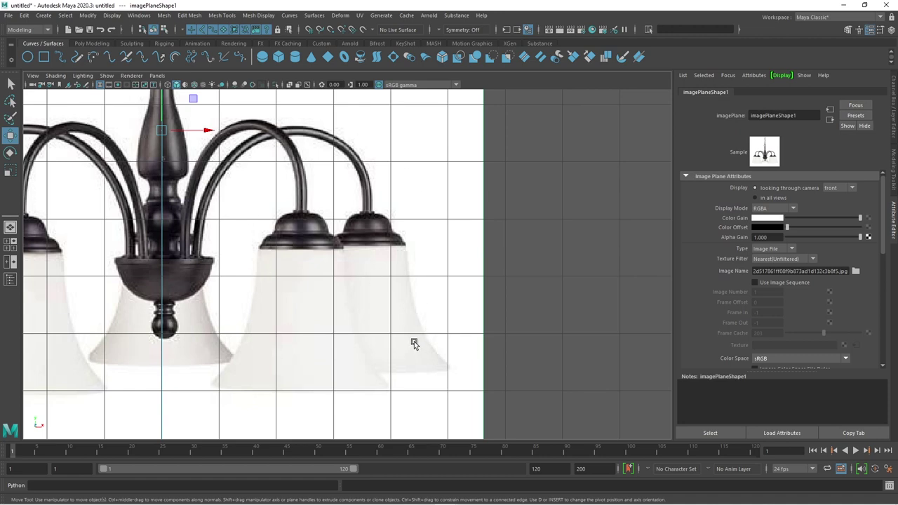
{"action": "mouse_move", "coordinate": [241, 197]}
{"action": "right_mouse_down", "text": "alt"}
{"action": "mouse_move", "coordinate": [394, 361]}
{"action": "mouse_move", "coordinate": [393, 371]}
{"action": "right_mouse_up", "text": "alt"}
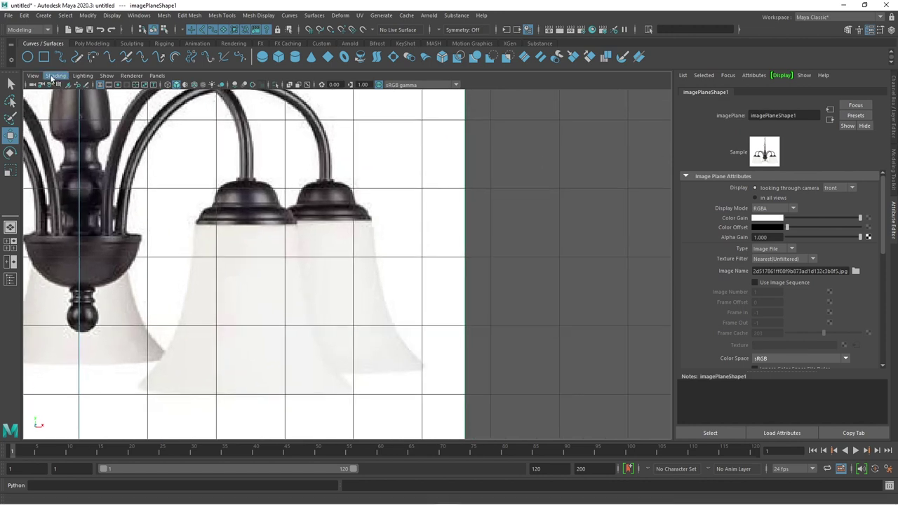
{"action": "left_click", "coordinate": [46, 16]}
{"action": "mouse_move", "coordinate": [63, 85]}
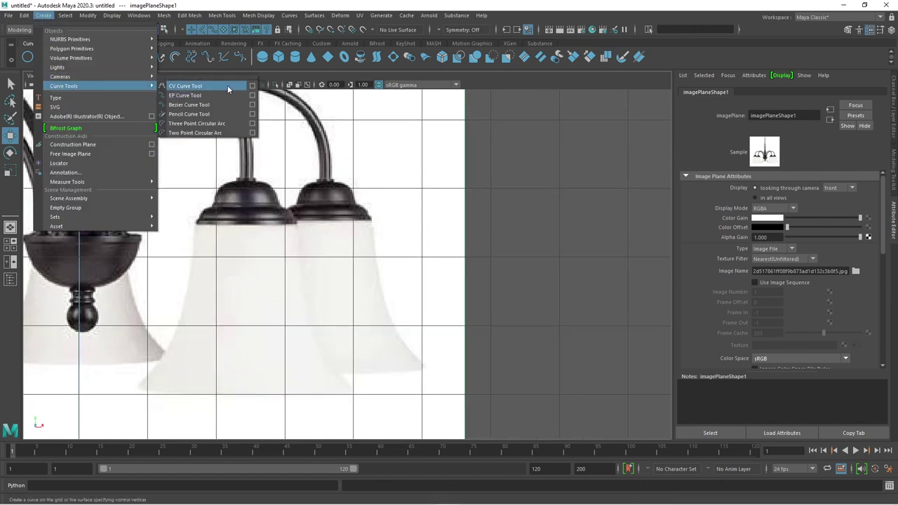
Start the CV Curve Tool and frame the lamp shade's bottom edge
{"action": "left_click", "coordinate": [252, 85]}
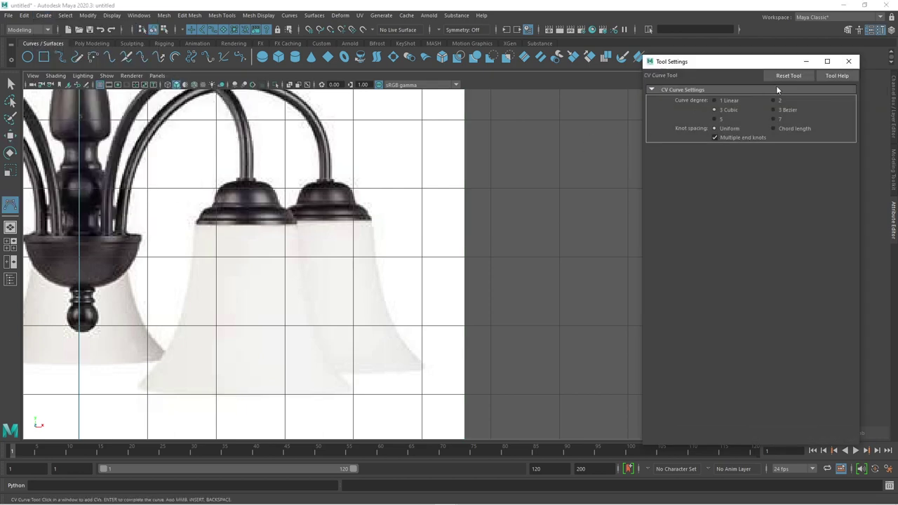
{"action": "left_click", "coordinate": [848, 61]}
{"action": "scroll", "coordinate": [525, 304], "scroll_direction": "down", "scroll_amount": 2}
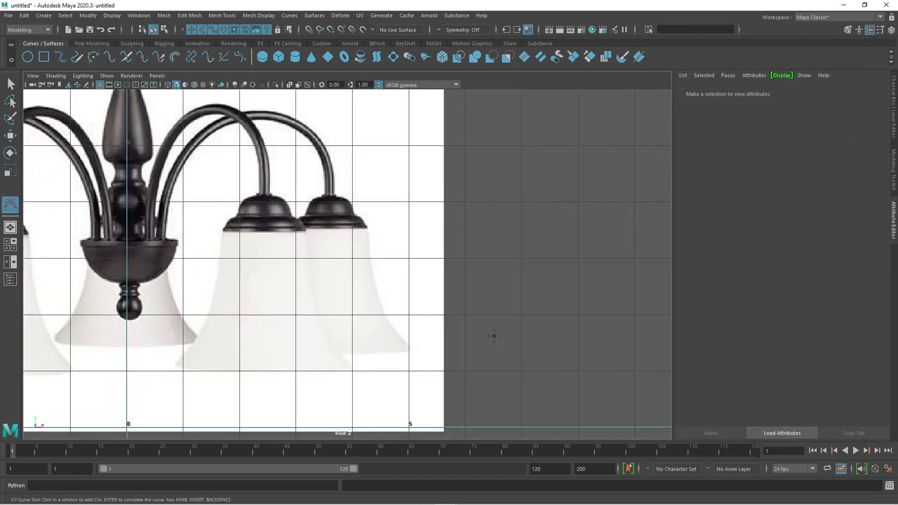
{"action": "scroll", "coordinate": [445, 348], "scroll_direction": "up", "scroll_amount": 3}
{"action": "mouse_move", "coordinate": [451, 369]}
{"action": "middle_mouse_down", "text": "alt"}
{"action": "mouse_move", "coordinate": [381, 319]}
{"action": "mouse_move", "coordinate": [385, 325]}
{"action": "middle_mouse_up", "text": "alt"}
{"action": "scroll", "coordinate": [412, 411], "scroll_direction": "up", "scroll_amount": 2}
{"action": "mouse_move", "coordinate": [413, 411]}
{"action": "middle_mouse_down", "text": "alt"}
{"action": "mouse_move", "coordinate": [403, 281]}
{"action": "mouse_move", "coordinate": [409, 345]}
{"action": "middle_mouse_up", "text": "alt"}
{"action": "scroll", "coordinate": [403, 281], "scroll_direction": "up", "scroll_amount": 1}
Place curve points from the shade's rim up along its side
{"action": "left_click", "coordinate": [415, 321]}
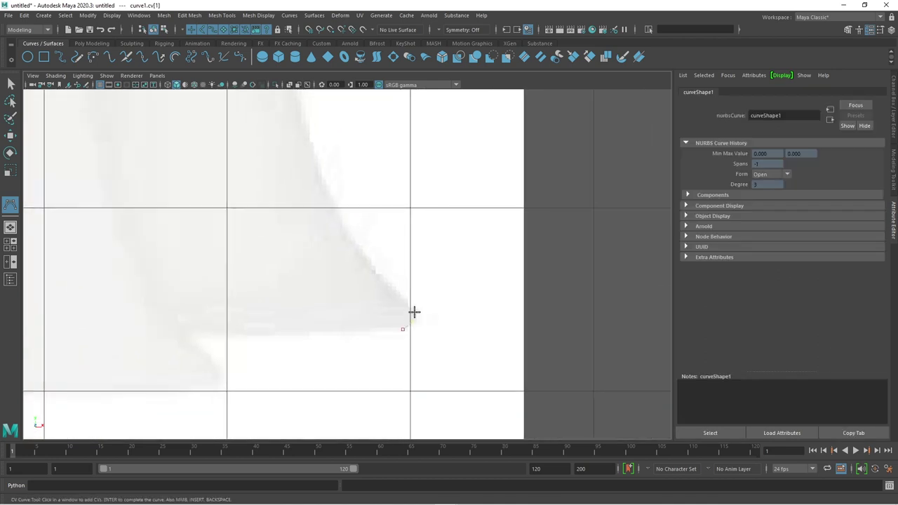
{"action": "left_click", "coordinate": [413, 310]}
{"action": "left_click", "coordinate": [413, 308]}
{"action": "left_click", "coordinate": [402, 299]}
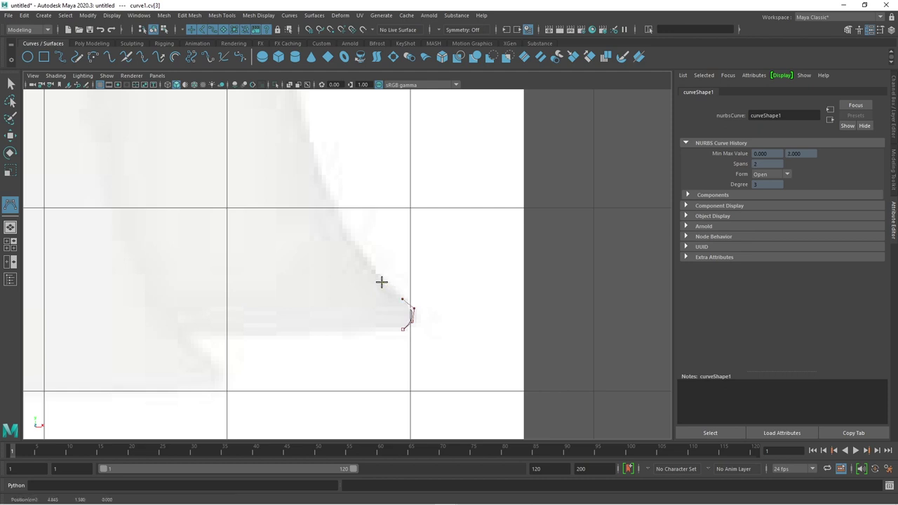
{"action": "left_click", "coordinate": [311, 203]}
{"action": "middle_click_drag", "start_coordinate": [310, 203], "coordinate": [352, 267], "text": "alt"}
{"action": "left_click", "coordinate": [341, 217]}
{"action": "left_click", "coordinate": [339, 216]}
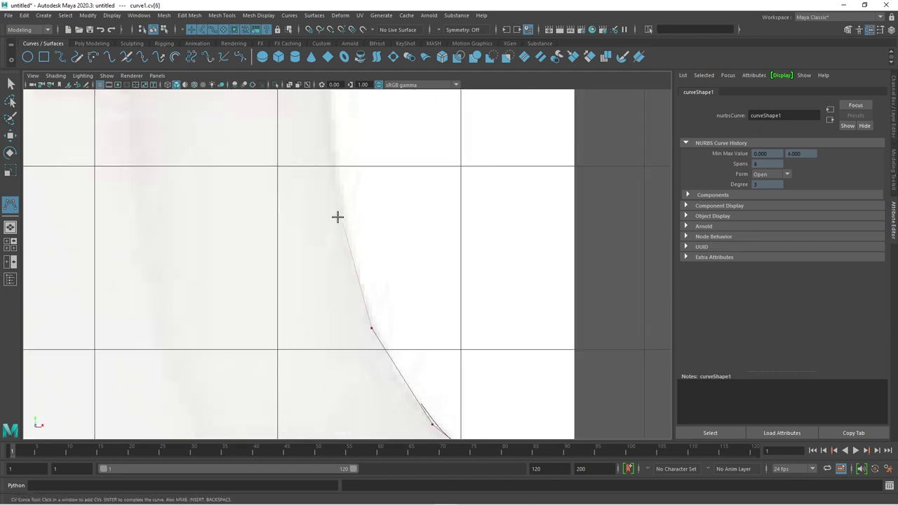
{"action": "middle_click_drag", "start_coordinate": [337, 215], "coordinate": [323, 362], "text": "alt"}
{"action": "left_click", "coordinate": [325, 225]}
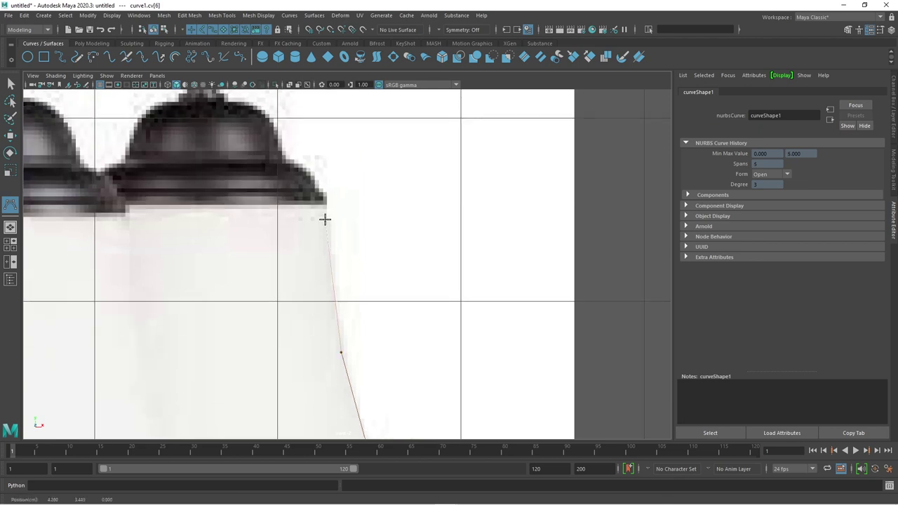
Add points at the shade's top corner and along the cap's lower rim
{"action": "scroll", "coordinate": [321, 217], "scroll_direction": "up", "scroll_amount": 2}
{"action": "middle_click_drag", "start_coordinate": [321, 217], "coordinate": [386, 330], "text": "alt"}
{"action": "scroll", "coordinate": [386, 308], "scroll_direction": "up", "scroll_amount": 1}
{"action": "left_click", "coordinate": [385, 296]}
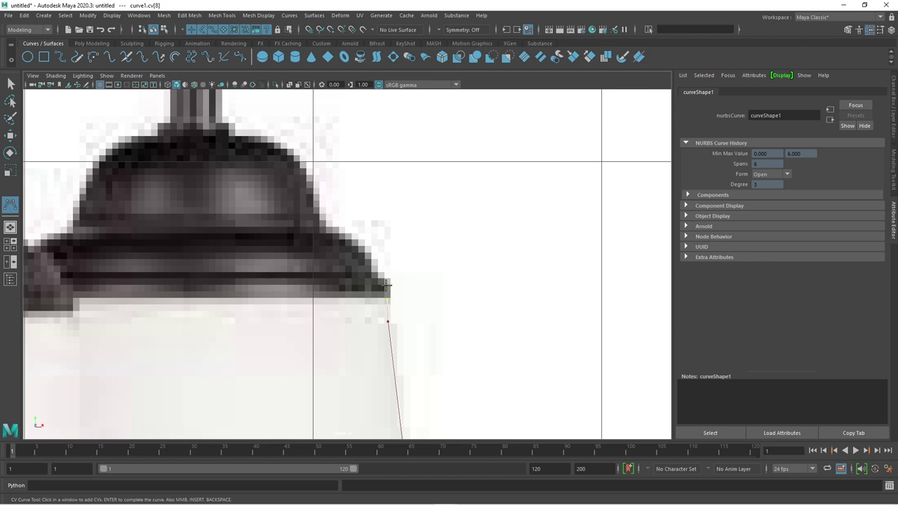
{"action": "left_click", "coordinate": [386, 281]}
{"action": "scroll", "coordinate": [386, 279], "scroll_direction": "up", "scroll_amount": 2}
{"action": "scroll", "coordinate": [393, 282], "scroll_direction": "up", "scroll_amount": 2}
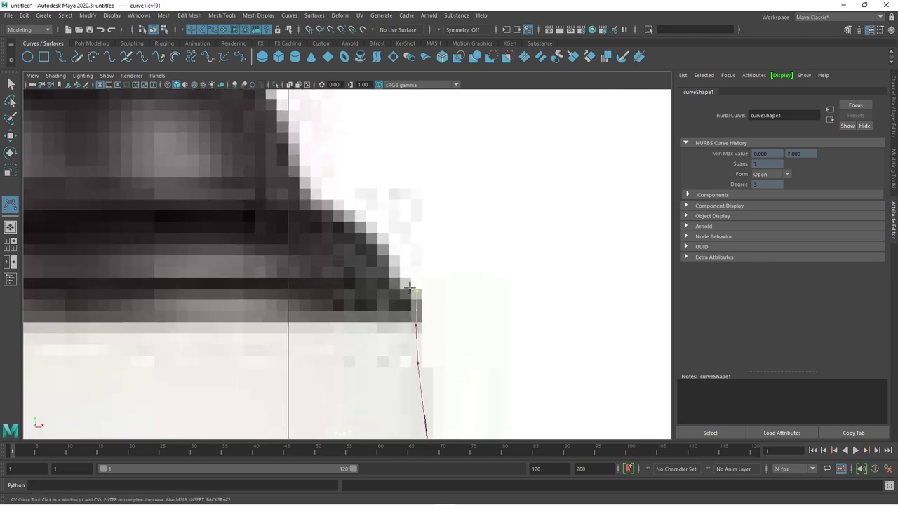
{"action": "left_click", "coordinate": [412, 291]}
{"action": "left_click", "coordinate": [400, 284]}
{"action": "left_click", "coordinate": [390, 285]}
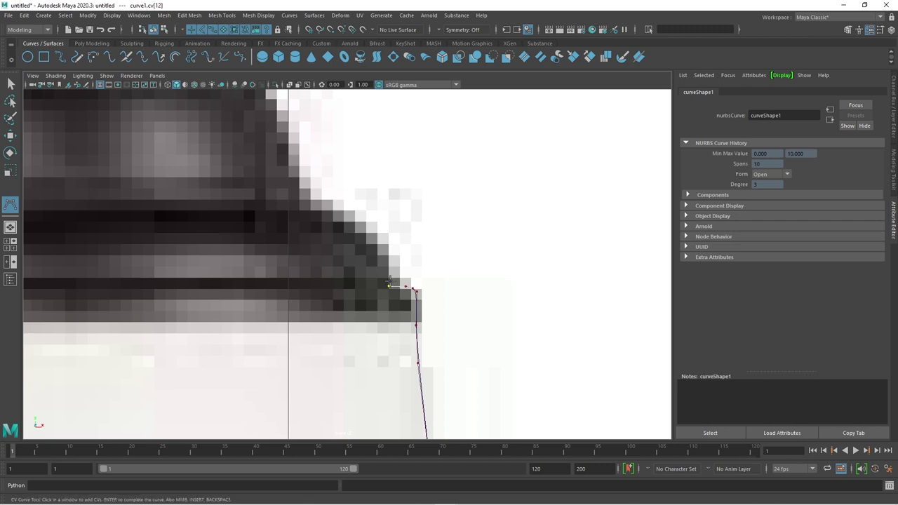
{"action": "scroll", "coordinate": [379, 280], "scroll_direction": "down", "scroll_amount": 5}
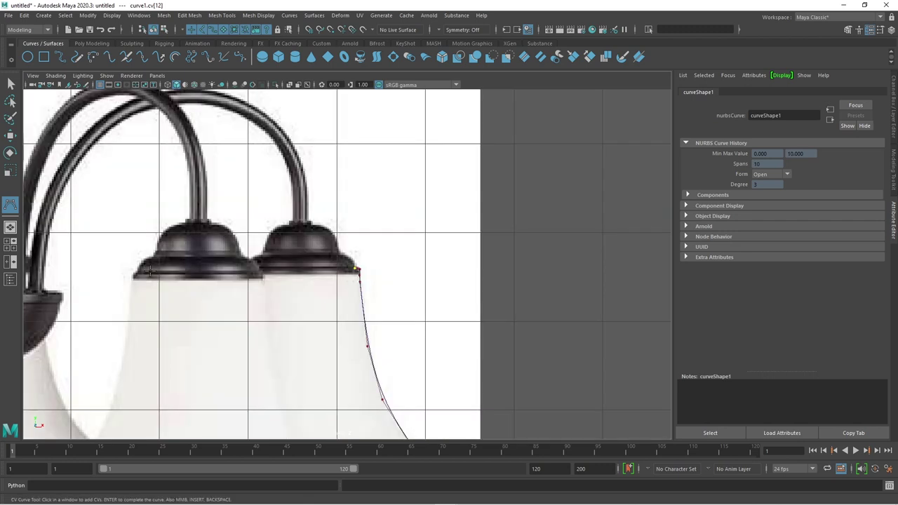
{"action": "middle_click_drag", "start_coordinate": [220, 298], "coordinate": [392, 296], "text": "alt"}
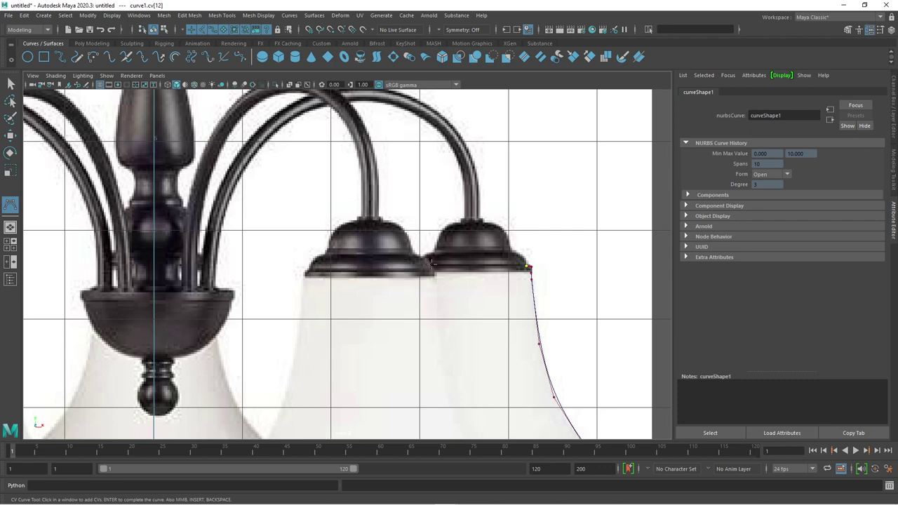
Continue the curve along the cap's rim and up its edge
{"action": "scroll", "coordinate": [454, 263], "scroll_direction": "up", "scroll_amount": 3}
{"action": "scroll", "coordinate": [571, 295], "scroll_direction": "up", "scroll_amount": 3}
{"action": "scroll", "coordinate": [441, 266], "scroll_direction": "up", "scroll_amount": 3}
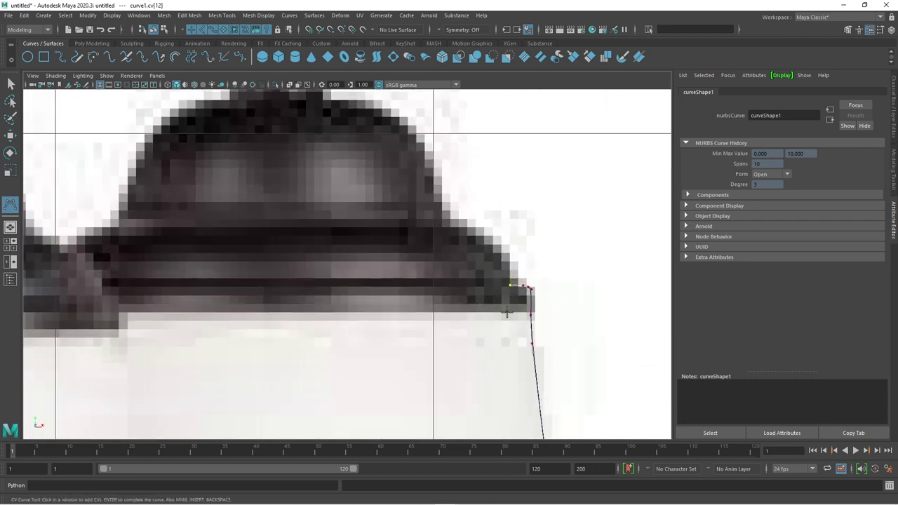
{"action": "scroll", "coordinate": [511, 304], "scroll_direction": "up", "scroll_amount": 3}
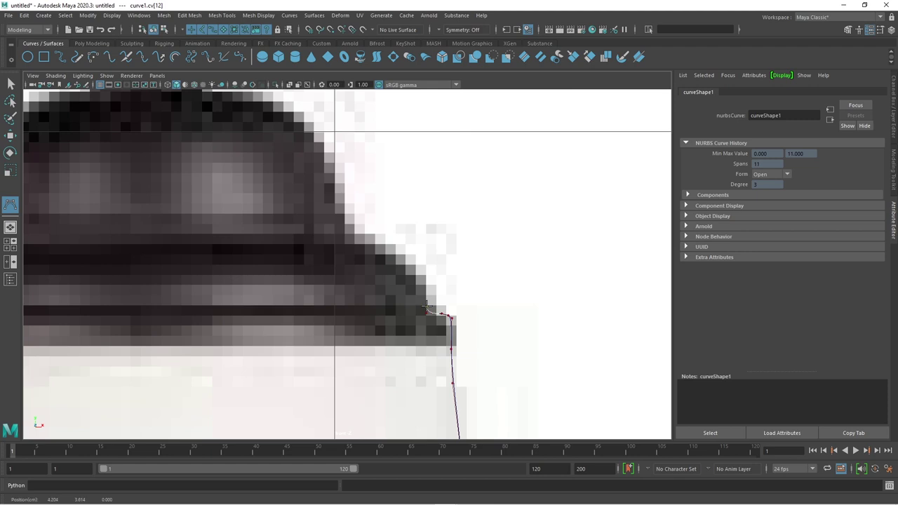
{"action": "left_click", "coordinate": [411, 267]}
{"action": "left_click", "coordinate": [411, 268]}
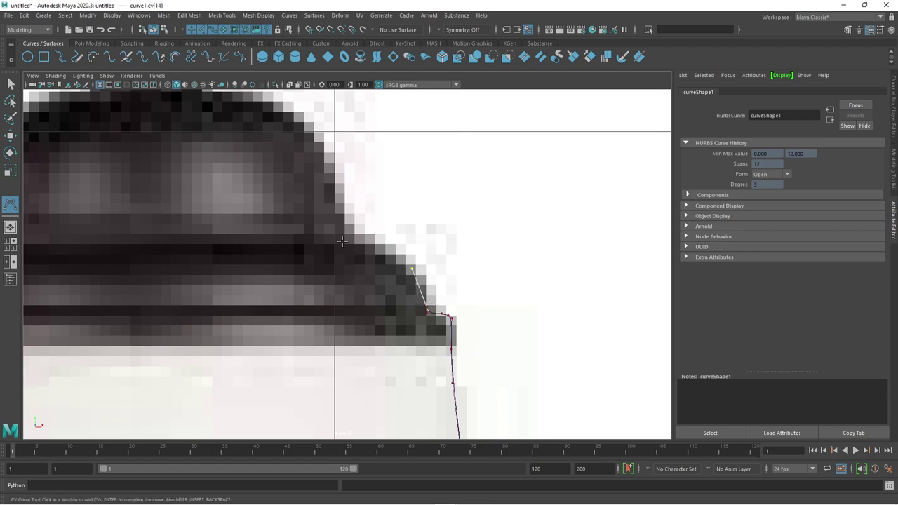
{"action": "left_click", "coordinate": [370, 239]}
{"action": "left_click", "coordinate": [350, 240]}
{"action": "left_click", "coordinate": [346, 239]}
{"action": "left_click", "coordinate": [346, 239]}
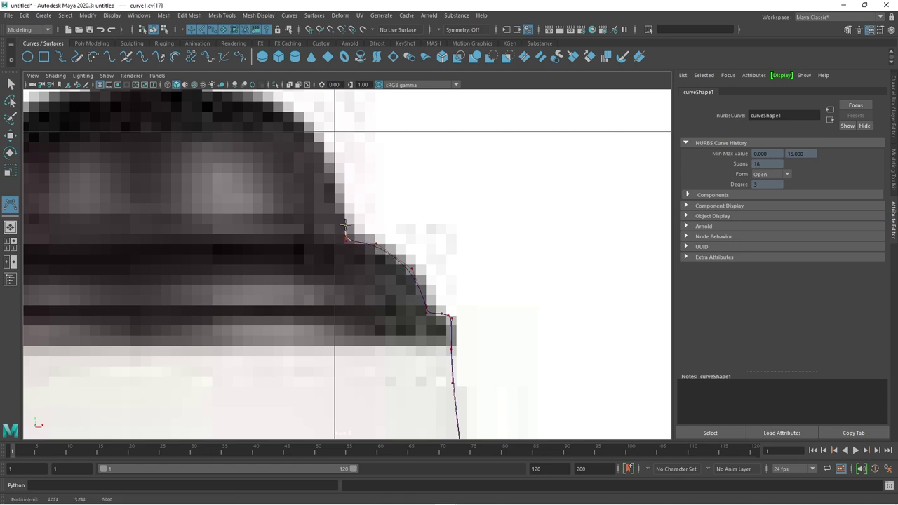
{"action": "left_click", "coordinate": [345, 225]}
{"action": "middle_click_drag", "start_coordinate": [393, 263], "coordinate": [435, 337], "text": "alt"}
{"action": "left_click_drag", "start_coordinate": [364, 234], "coordinate": [375, 234]}
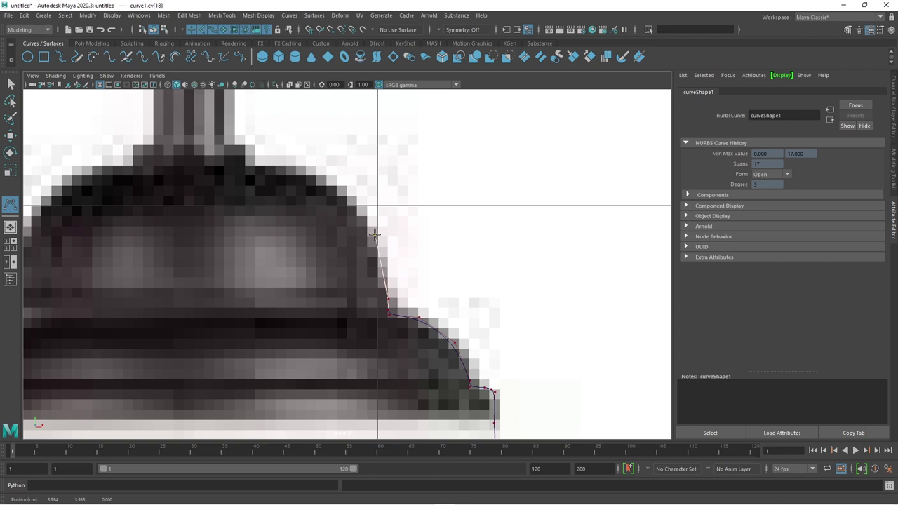
Trace the curve over the rounded cap's dome toward its top
{"action": "left_click", "coordinate": [339, 192]}
{"action": "left_click", "coordinate": [307, 169]}
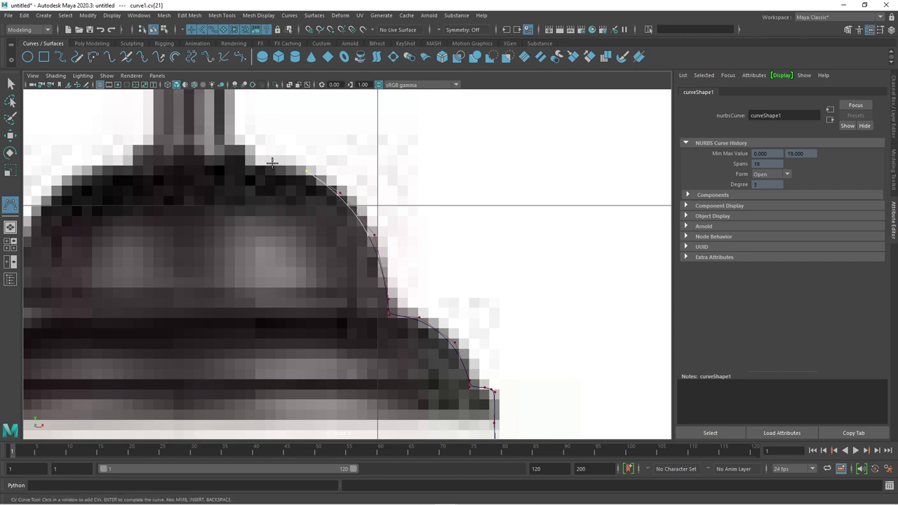
{"action": "left_click", "coordinate": [274, 165]}
{"action": "left_click", "coordinate": [249, 160]}
{"action": "scroll", "coordinate": [248, 160], "scroll_direction": "down", "scroll_amount": 3}
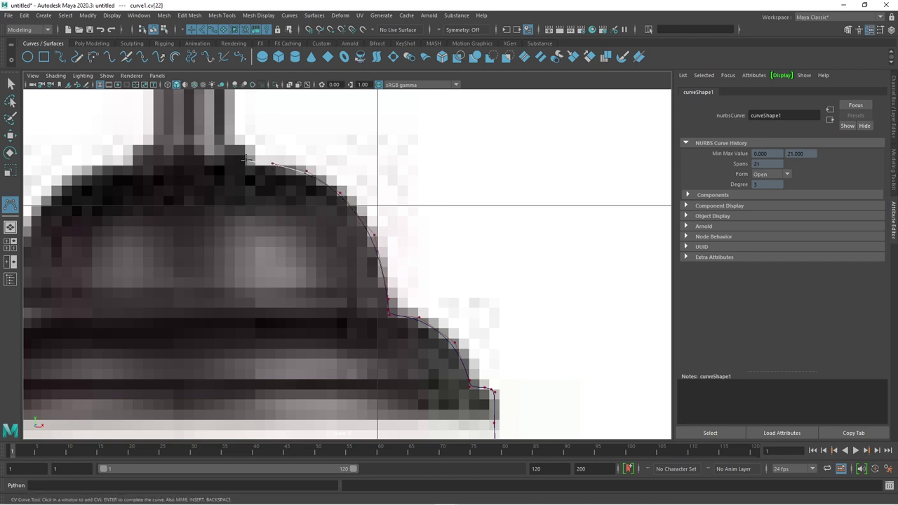
{"action": "scroll", "coordinate": [308, 235], "scroll_direction": "up", "scroll_amount": 2}
{"action": "scroll", "coordinate": [318, 245], "scroll_direction": "up", "scroll_amount": 3}
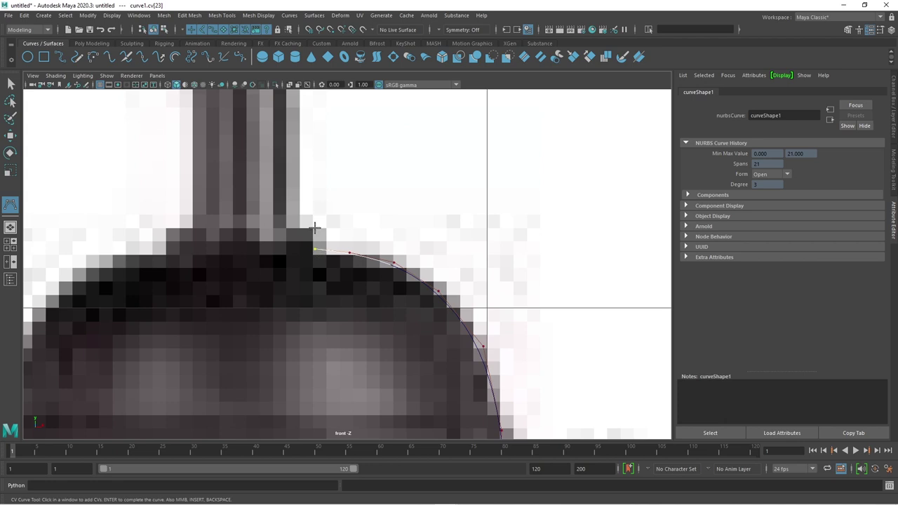
Run the curve from the cap-stem junction across to the stem's centre line
{"action": "left_click", "coordinate": [315, 240]}
{"action": "left_click", "coordinate": [315, 232]}
{"action": "left_click", "coordinate": [316, 216]}
{"action": "left_click", "coordinate": [308, 217]}
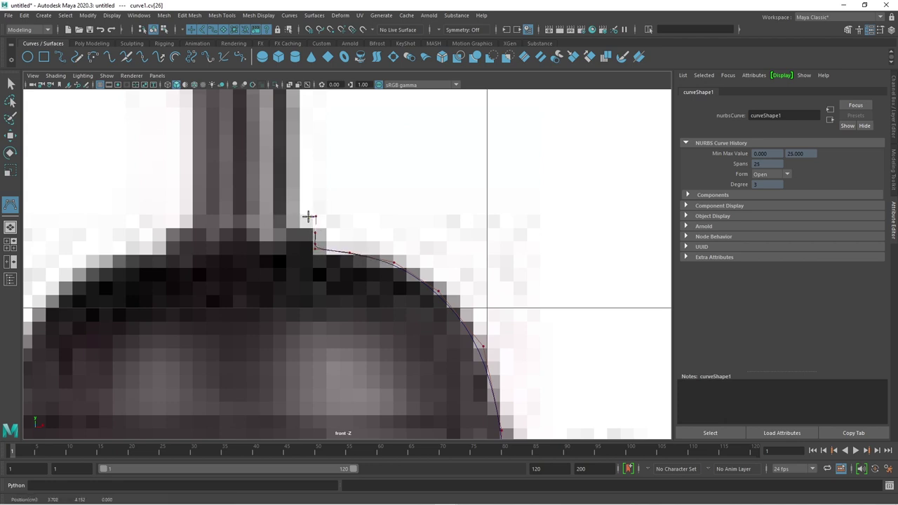
{"action": "left_click", "coordinate": [267, 216]}
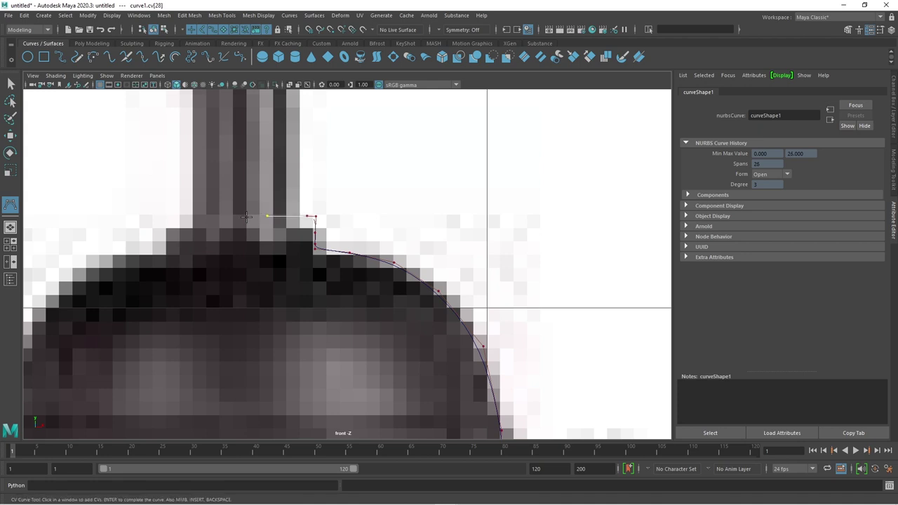
{"action": "left_click", "coordinate": [256, 215]}
{"action": "scroll", "coordinate": [309, 221], "scroll_direction": "up", "scroll_amount": 5}
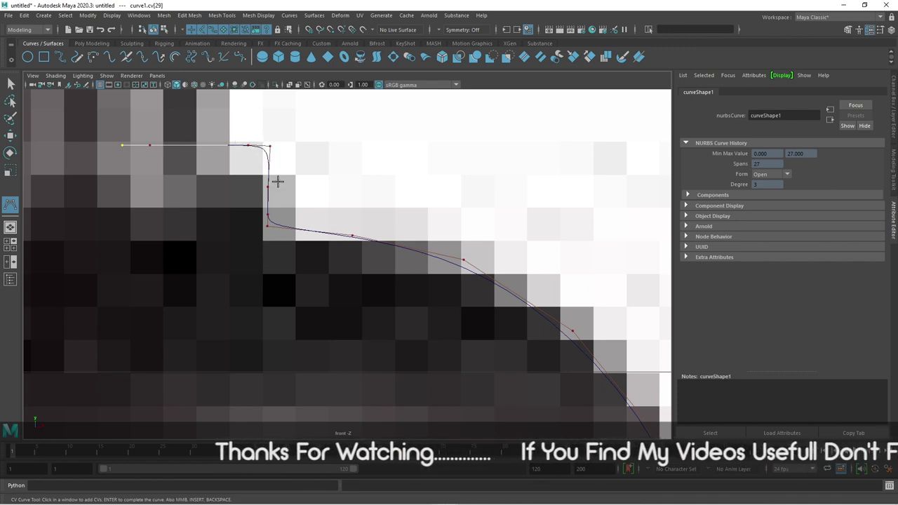
Finish curve1 and select its top-corner control vertex for moving
{"action": "key", "text": "Return"}
{"action": "key", "text": "w"}
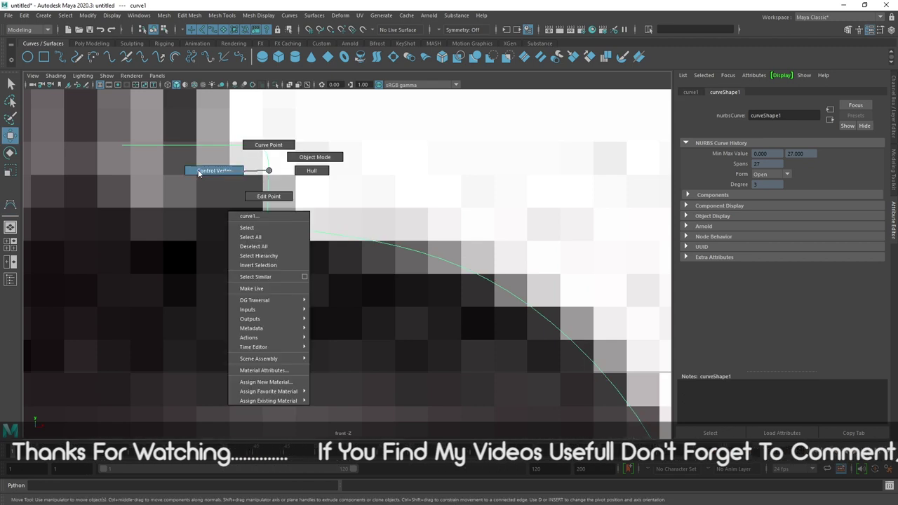
{"action": "right_click_drag", "start_coordinate": [201, 170], "coordinate": [219, 191]}
{"action": "middle_click_drag", "start_coordinate": [265, 156], "coordinate": [327, 225], "text": "alt"}
{"action": "left_click", "coordinate": [303, 231]}
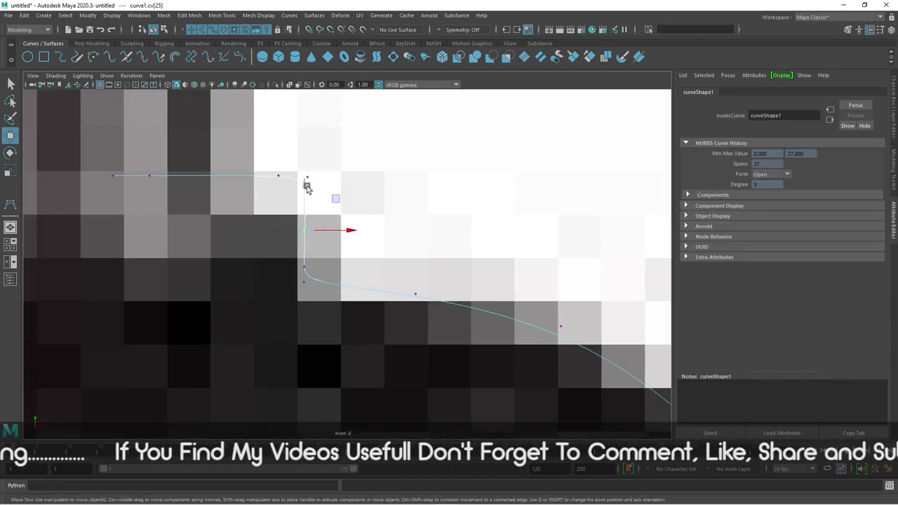
Raise the corner CV slightly and inspect the CVs along the top run and stem side
{"action": "mouse_move", "coordinate": [306, 187]}
{"action": "left_mouse_down"}
{"action": "mouse_move", "coordinate": [303, 159]}
{"action": "mouse_move", "coordinate": [305, 181]}
{"action": "left_mouse_up"}
{"action": "left_click", "coordinate": [284, 175]}
{"action": "left_click", "coordinate": [328, 177]}
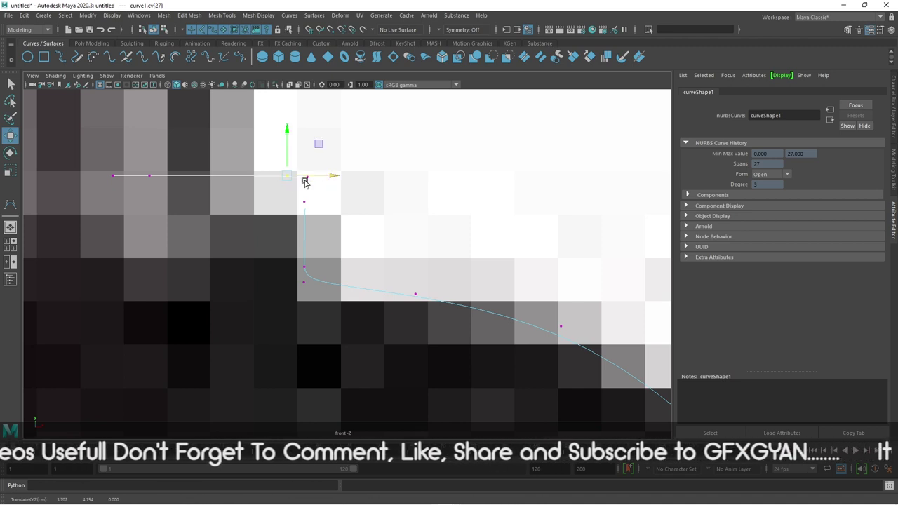
{"action": "left_click", "coordinate": [303, 266]}
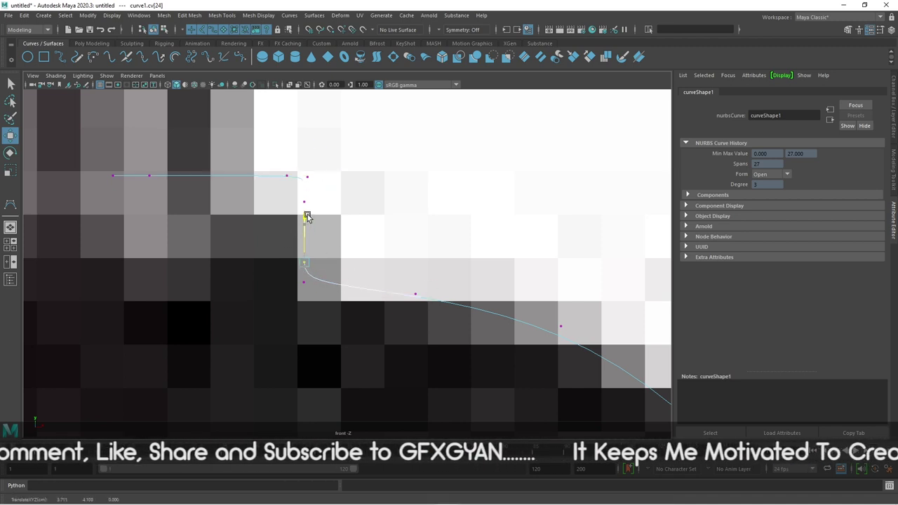
{"action": "left_click", "coordinate": [304, 282]}
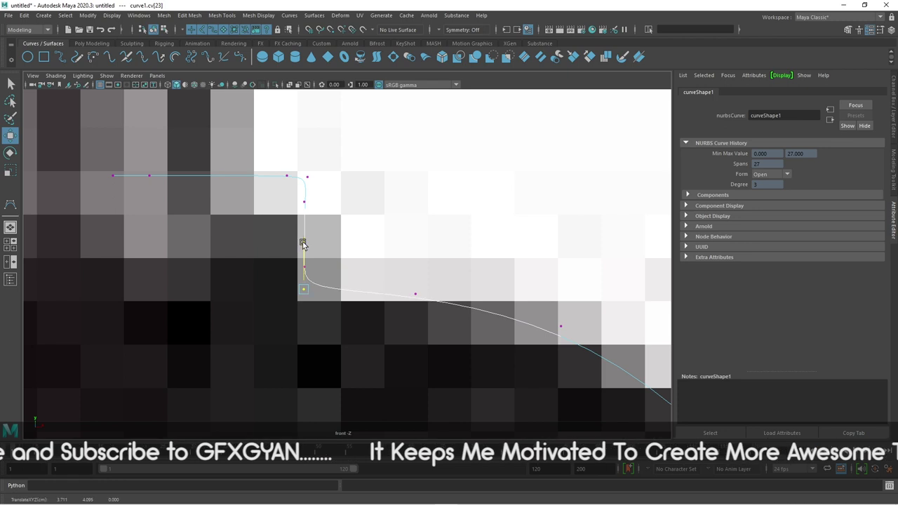
{"action": "scroll", "coordinate": [311, 301], "scroll_direction": "up", "scroll_amount": 2}
{"action": "scroll", "coordinate": [312, 338], "scroll_direction": "up", "scroll_amount": 3}
{"action": "scroll", "coordinate": [313, 338], "scroll_direction": "up", "scroll_amount": 2}
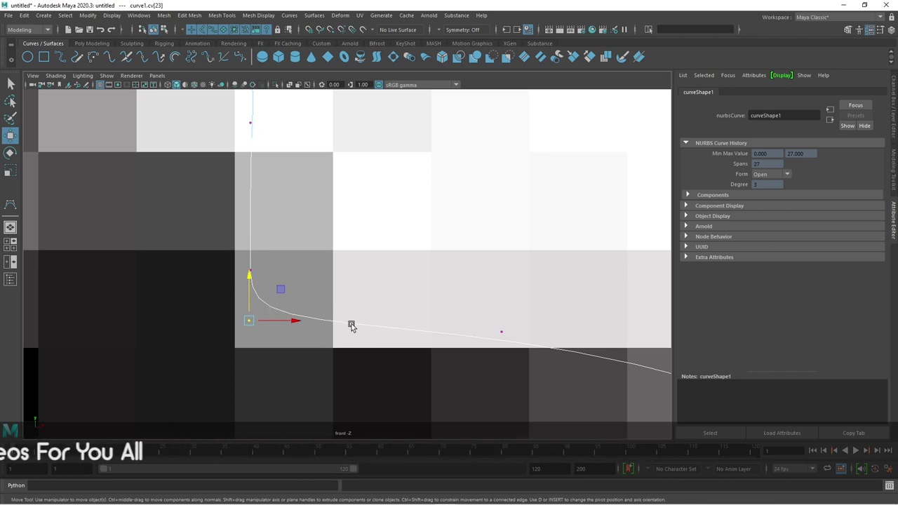
Pick a curve point at u≈21.79 on the lower inner bend where shade meets cap
{"action": "right_click_drag", "start_coordinate": [349, 324], "coordinate": [357, 242]}
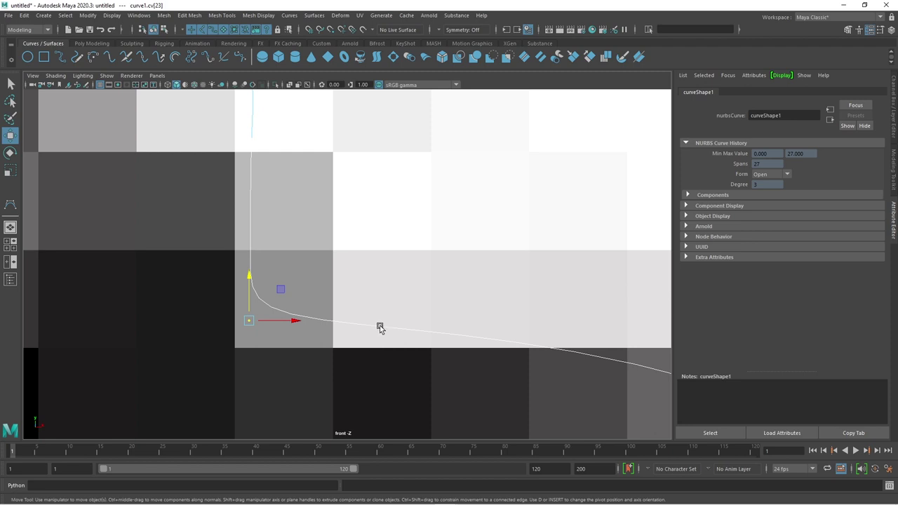
{"action": "left_click", "coordinate": [378, 327]}
{"action": "left_click", "coordinate": [314, 384]}
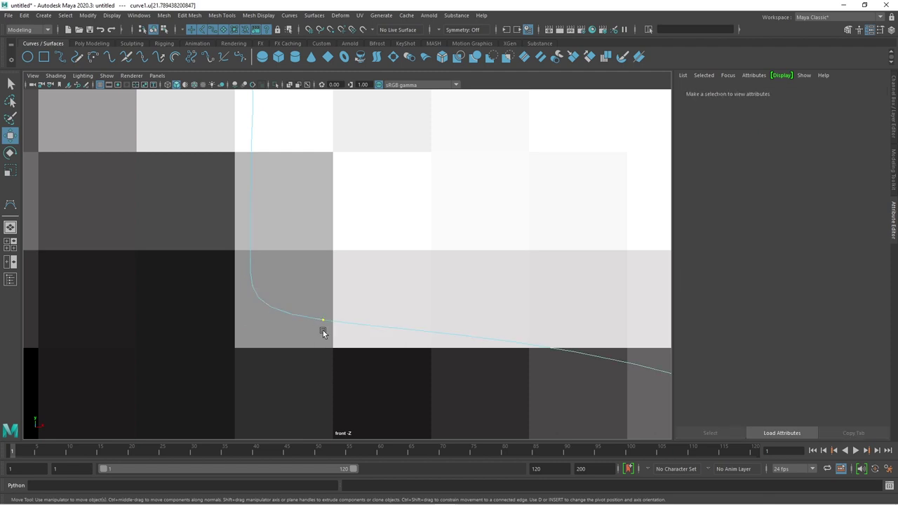
{"action": "scroll", "coordinate": [324, 326], "scroll_direction": "up", "scroll_amount": 2}
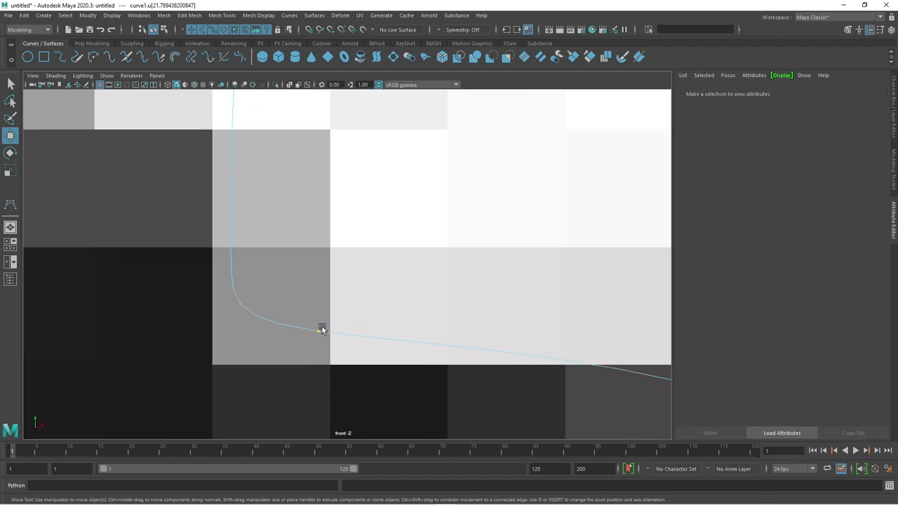
{"action": "scroll", "coordinate": [330, 308], "scroll_direction": "up", "scroll_amount": 1}
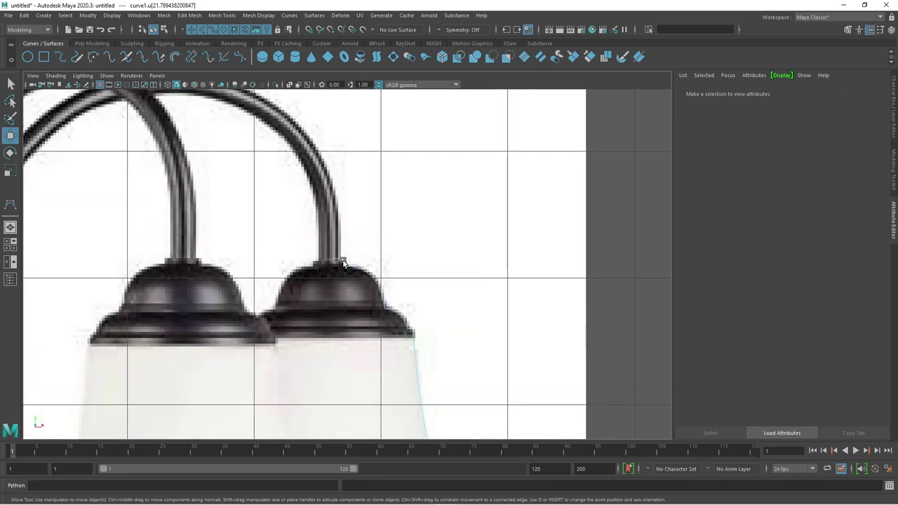
{"action": "scroll", "coordinate": [347, 267], "scroll_direction": "up", "scroll_amount": 2}
{"action": "scroll", "coordinate": [351, 257], "scroll_direction": "up", "scroll_amount": 3}
{"action": "scroll", "coordinate": [344, 265], "scroll_direction": "up", "scroll_amount": 2}
{"action": "scroll", "coordinate": [335, 301], "scroll_direction": "up", "scroll_amount": 2}
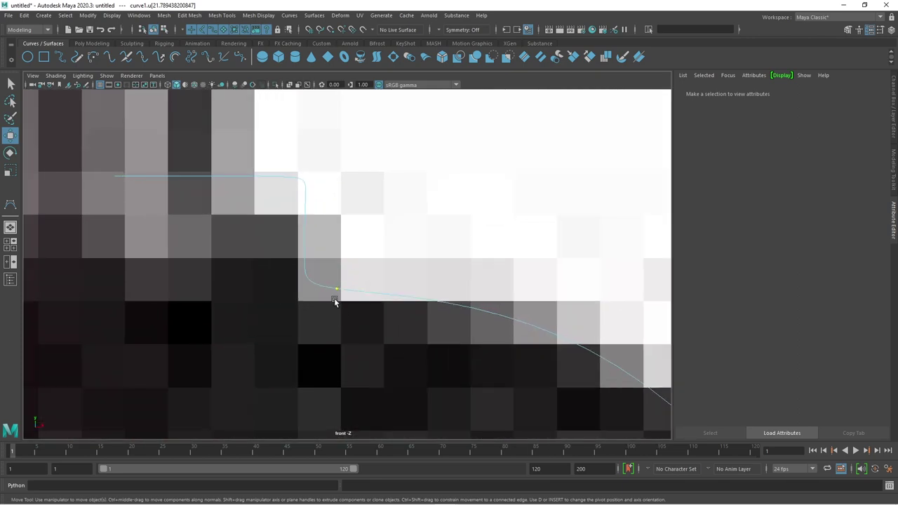
{"action": "scroll", "coordinate": [338, 293], "scroll_direction": "up", "scroll_amount": 1}
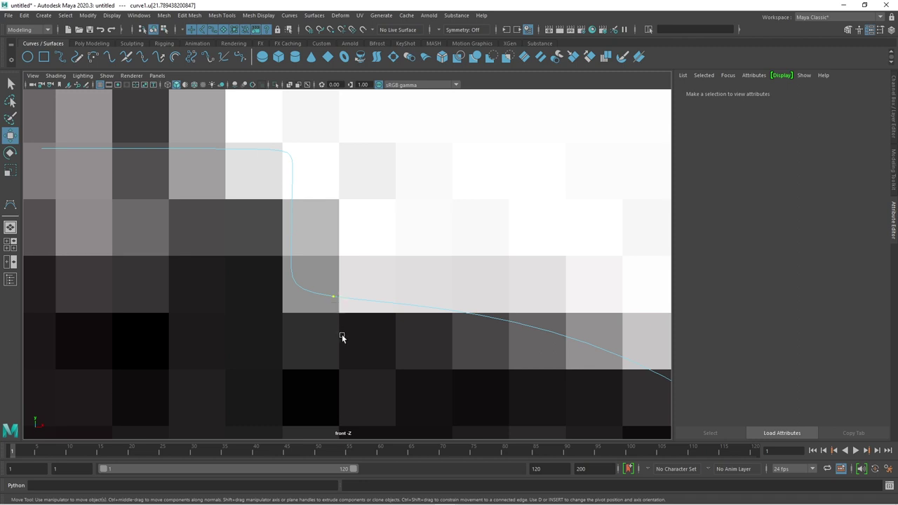
{"action": "left_click", "coordinate": [289, 15]}
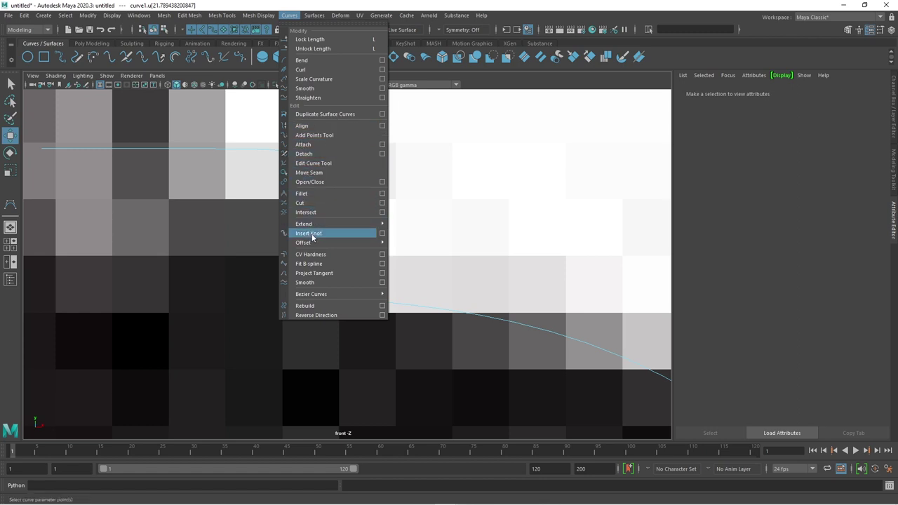
Insert an extra knot on the shade profile curve and display its control vertices
{"action": "left_click", "coordinate": [373, 375]}
{"action": "left_click", "coordinate": [361, 309]}
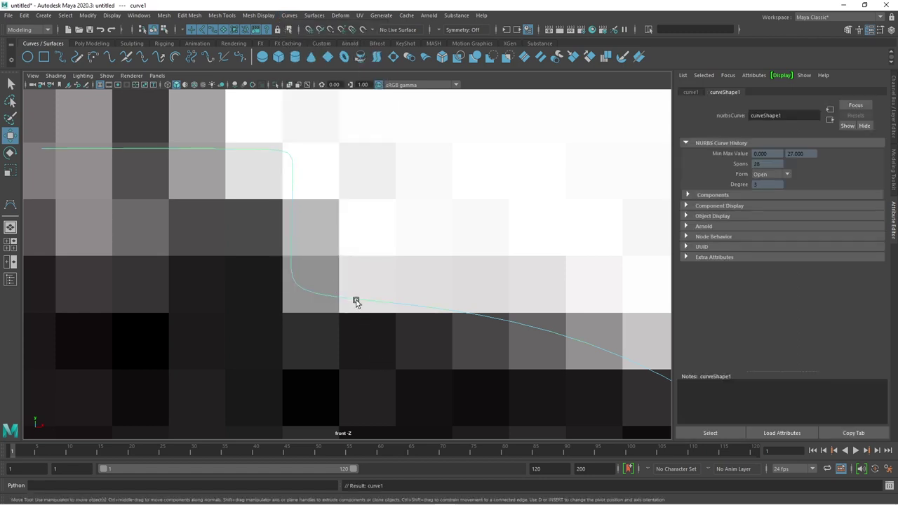
{"action": "right_click", "coordinate": [356, 300]}
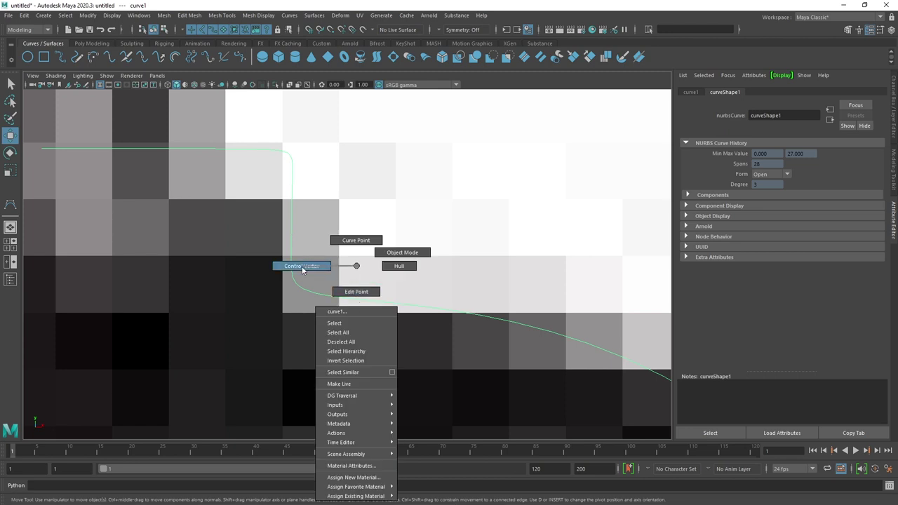
{"action": "right_click_drag", "start_coordinate": [357, 301], "coordinate": [305, 265]}
Move the lower-bend and top-corner CVs left to sharpen the shade's corners
{"action": "left_click", "coordinate": [349, 300]}
{"action": "left_click_drag", "start_coordinate": [350, 300], "coordinate": [313, 299]}
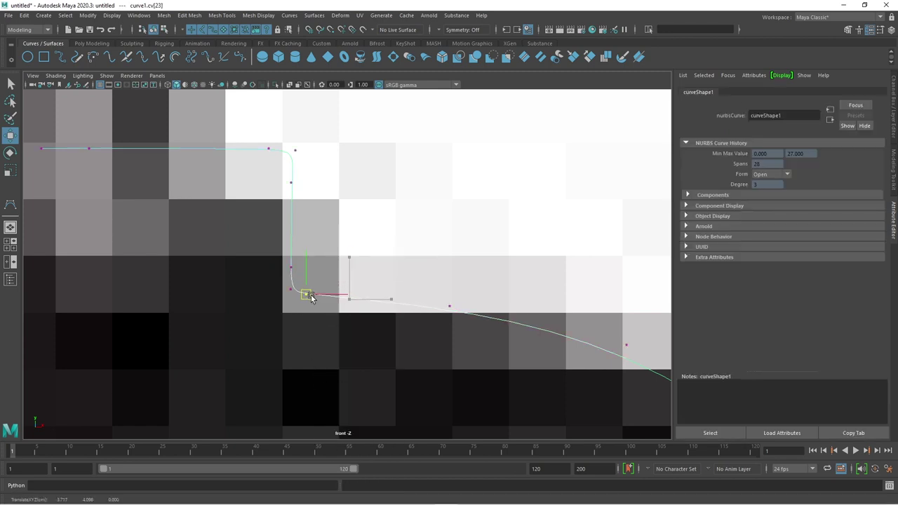
{"action": "left_click", "coordinate": [295, 150]}
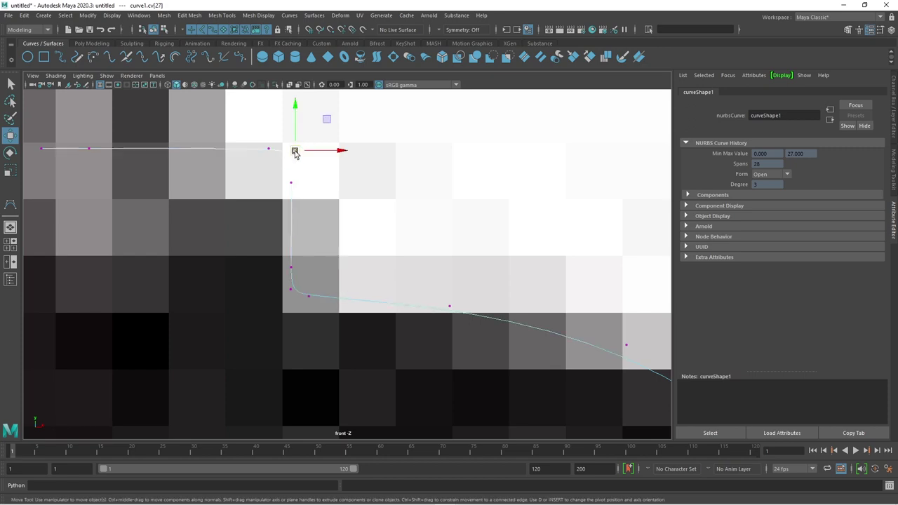
{"action": "left_click_drag", "start_coordinate": [294, 150], "coordinate": [292, 151]}
{"action": "left_click", "coordinate": [290, 181]}
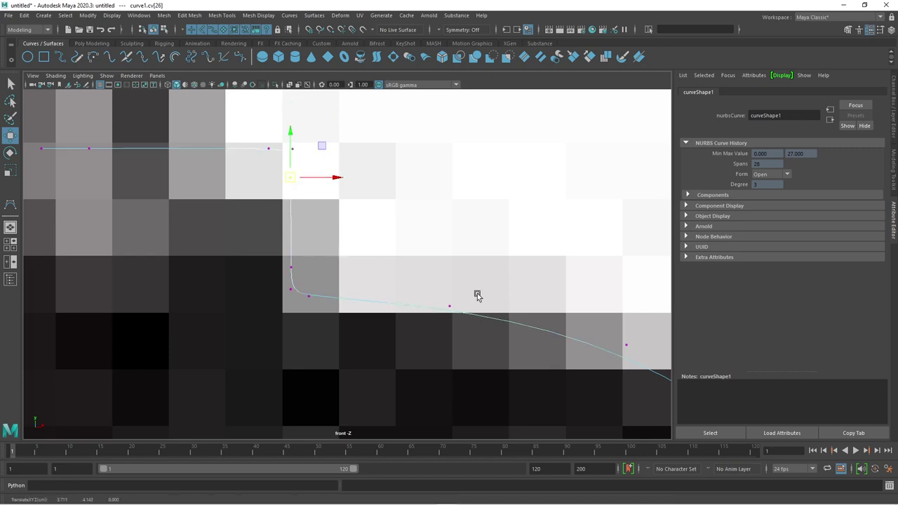
{"action": "scroll", "coordinate": [477, 276], "scroll_direction": "down", "scroll_amount": 5}
{"action": "scroll", "coordinate": [449, 280], "scroll_direction": "up", "scroll_amount": 3}
{"action": "scroll", "coordinate": [430, 294], "scroll_direction": "up", "scroll_amount": 3}
{"action": "scroll", "coordinate": [463, 330], "scroll_direction": "up", "scroll_amount": 3}
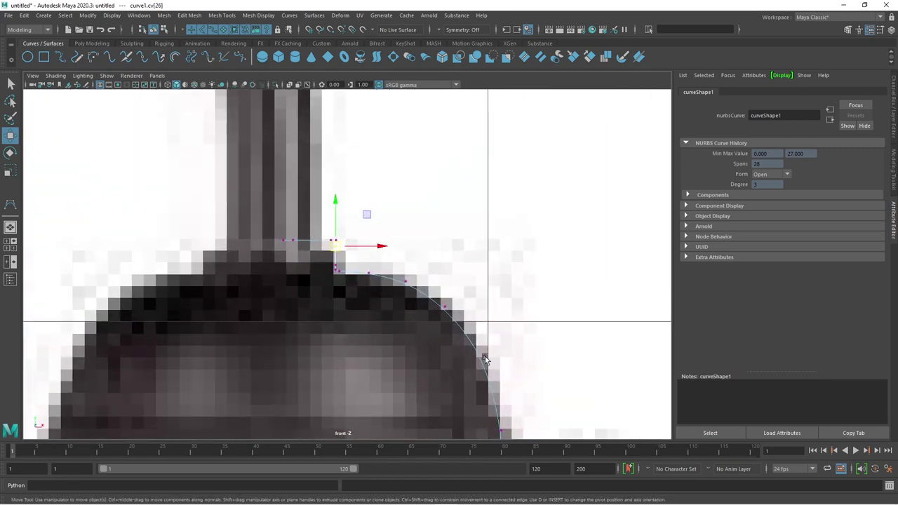
{"action": "scroll", "coordinate": [435, 337], "scroll_direction": "up", "scroll_amount": 3}
{"action": "left_click", "coordinate": [449, 314]}
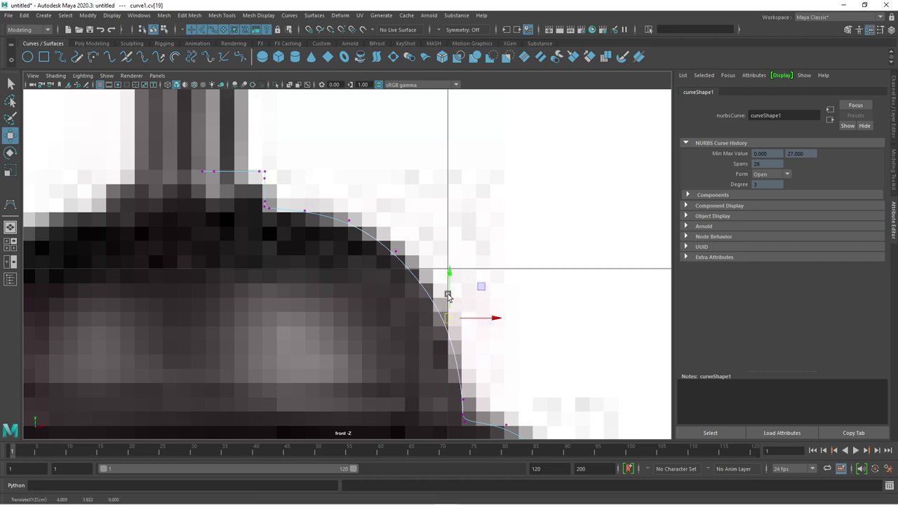
{"action": "left_click", "coordinate": [395, 251]}
{"action": "left_click_drag", "start_coordinate": [395, 251], "coordinate": [405, 257]}
Nudge the upper curve CVs up and down so they follow the shade outline
{"action": "left_click", "coordinate": [349, 221]}
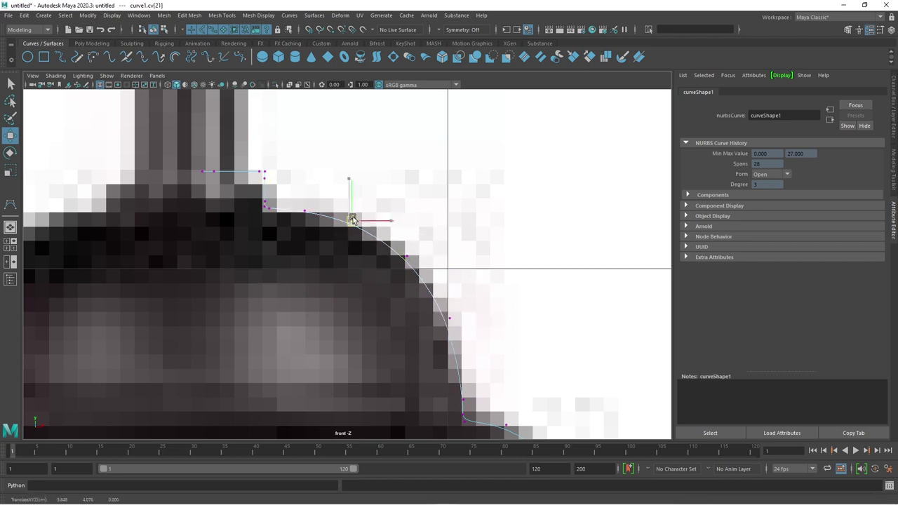
{"action": "scroll", "coordinate": [365, 218], "scroll_direction": "up", "scroll_amount": 2}
{"action": "scroll", "coordinate": [385, 214], "scroll_direction": "up", "scroll_amount": 2}
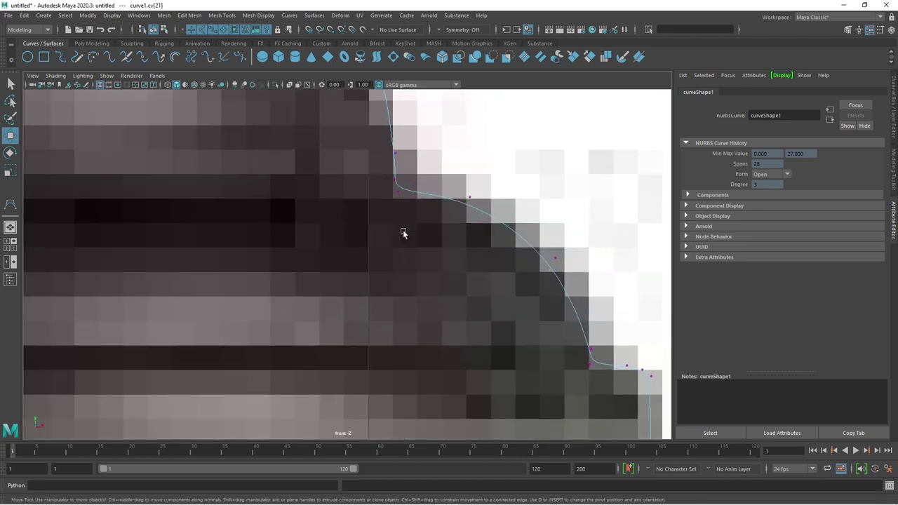
{"action": "left_click", "coordinate": [397, 152]}
{"action": "left_click_drag", "start_coordinate": [397, 153], "coordinate": [396, 162]}
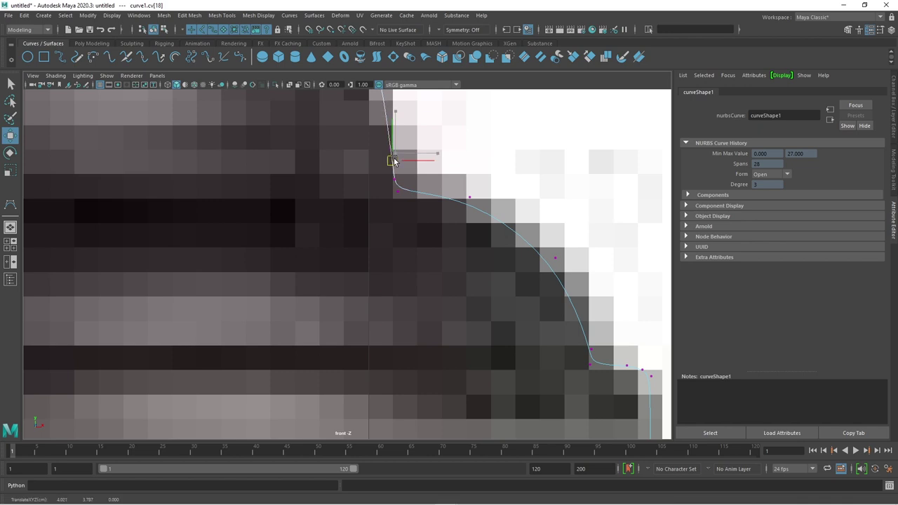
{"action": "left_click", "coordinate": [474, 200]}
{"action": "left_click_drag", "start_coordinate": [476, 204], "coordinate": [474, 198]}
{"action": "left_click", "coordinate": [556, 258]}
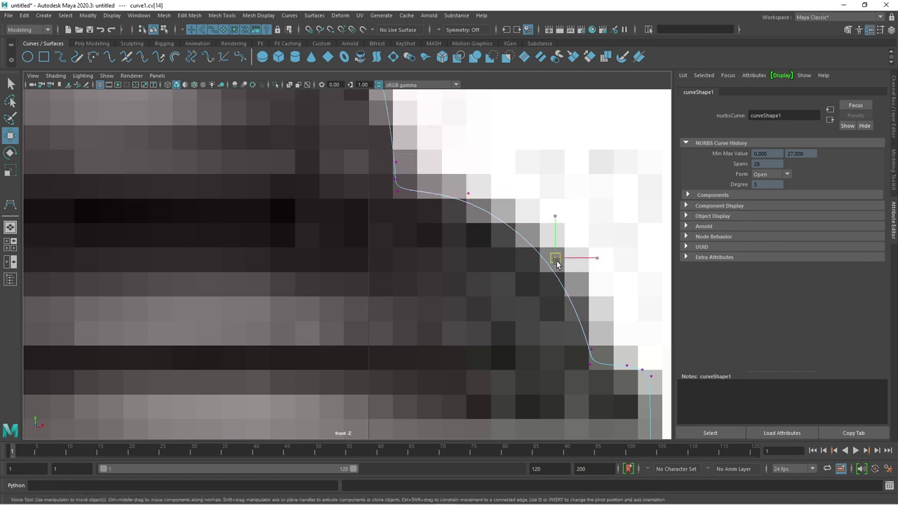
{"action": "left_click_drag", "start_coordinate": [556, 259], "coordinate": [556, 253]}
{"action": "scroll", "coordinate": [593, 349], "scroll_direction": "down", "scroll_amount": 2}
Reshape the curve's corner bend by moving its CVs up-left and right to match the shade
{"action": "middle_click_drag", "start_coordinate": [593, 350], "coordinate": [437, 250], "text": "alt"}
{"action": "left_click", "coordinate": [434, 209]}
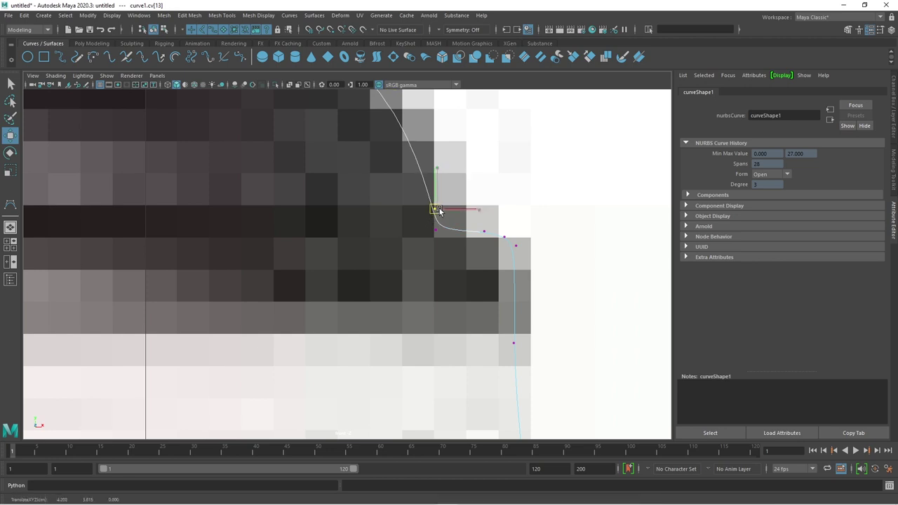
{"action": "left_click", "coordinate": [436, 227]}
{"action": "scroll", "coordinate": [479, 293], "scroll_direction": "up", "scroll_amount": 2}
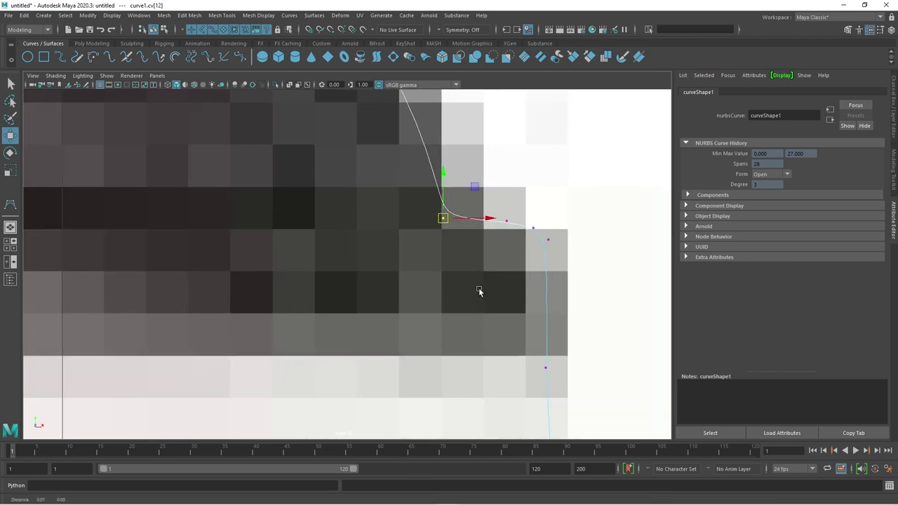
{"action": "middle_click_drag", "start_coordinate": [479, 292], "coordinate": [460, 230], "text": "alt"}
{"action": "left_click", "coordinate": [460, 230]}
{"action": "left_click_drag", "start_coordinate": [460, 230], "coordinate": [423, 210]}
{"action": "left_click", "coordinate": [411, 210]}
{"action": "scroll", "coordinate": [365, 209], "scroll_direction": "up", "scroll_amount": 2}
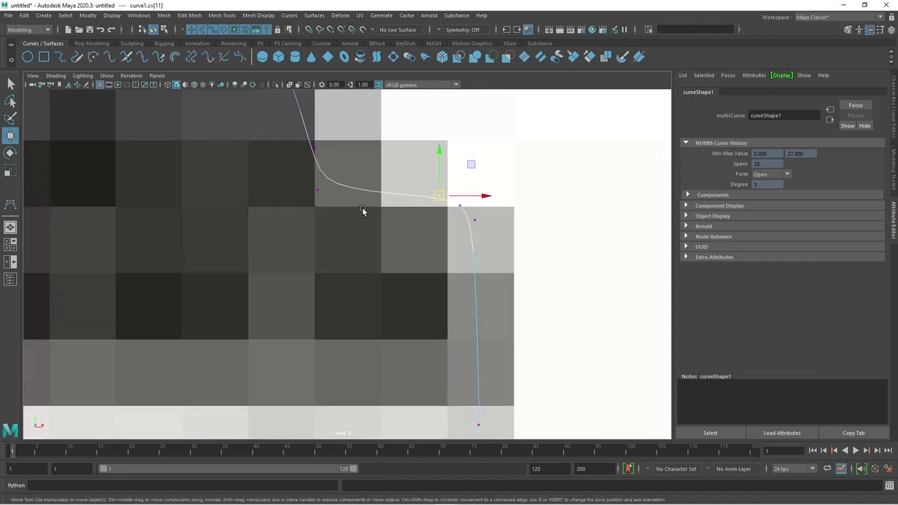
{"action": "middle_click_drag", "start_coordinate": [363, 211], "coordinate": [372, 275], "text": "alt"}
{"action": "middle_click_drag", "start_coordinate": [445, 318], "coordinate": [449, 277], "text": "alt"}
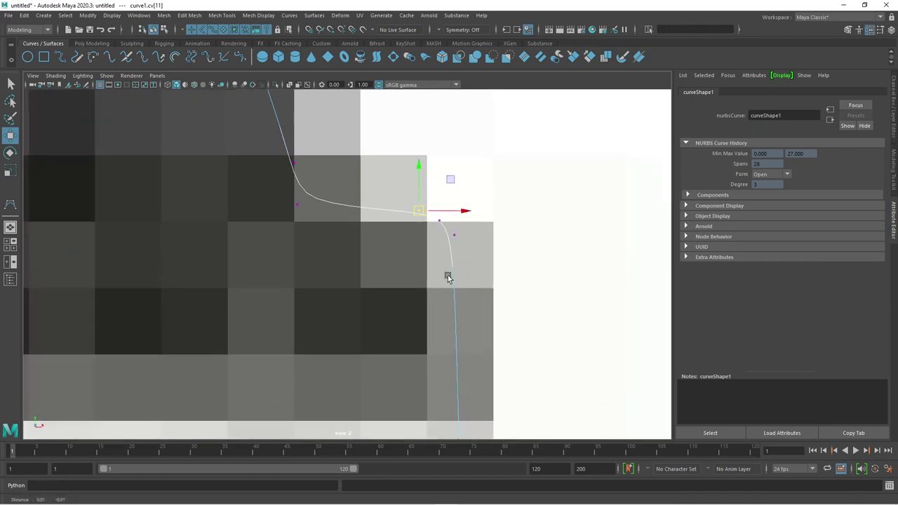
{"action": "scroll", "coordinate": [449, 276], "scroll_direction": "up", "scroll_amount": 2}
{"action": "left_click", "coordinate": [477, 224]}
{"action": "left_click_drag", "start_coordinate": [477, 224], "coordinate": [480, 223]}
Lift the CV just above the rim so the profile hugs the shade's flared bottom edge
{"action": "key", "text": "f"}
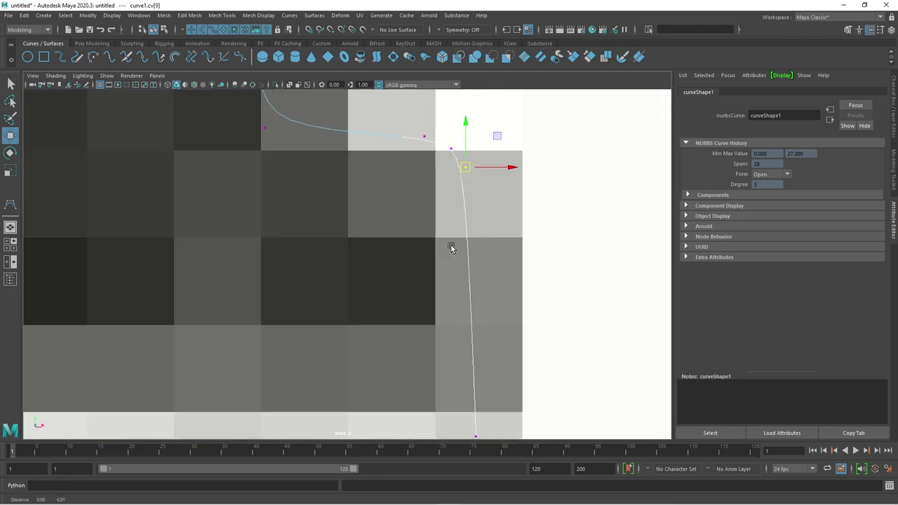
{"action": "scroll", "coordinate": [458, 327], "scroll_direction": "up", "scroll_amount": 2}
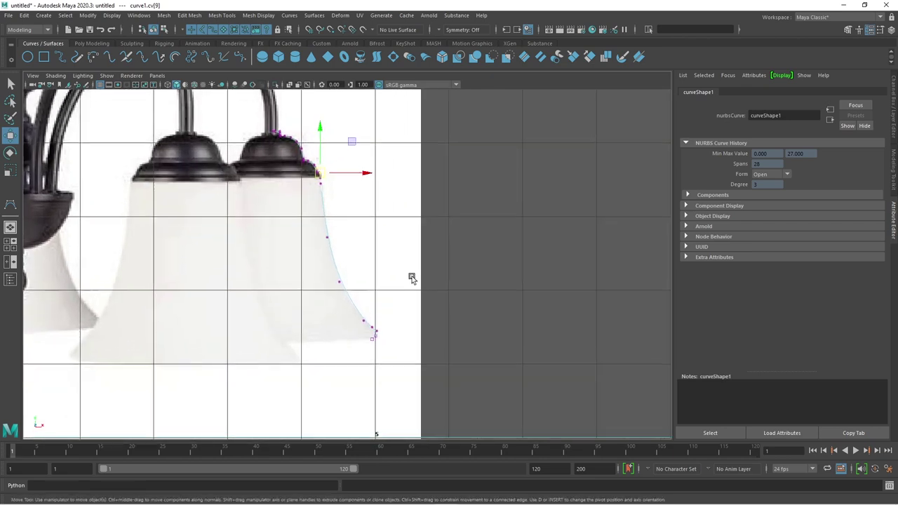
{"action": "scroll", "coordinate": [396, 283], "scroll_direction": "up", "scroll_amount": 1}
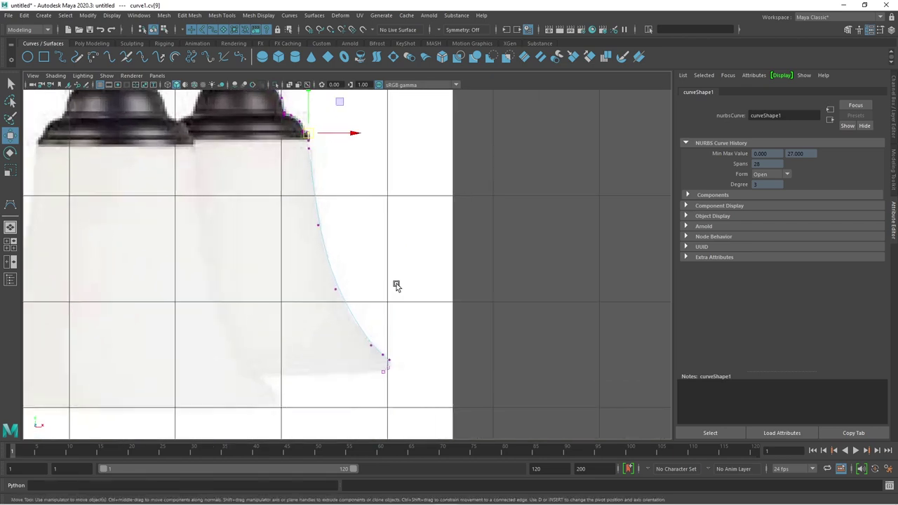
{"action": "scroll", "coordinate": [397, 284], "scroll_direction": "up", "scroll_amount": 1}
{"action": "scroll", "coordinate": [393, 309], "scroll_direction": "up", "scroll_amount": 1}
{"action": "scroll", "coordinate": [371, 280], "scroll_direction": "up", "scroll_amount": 1}
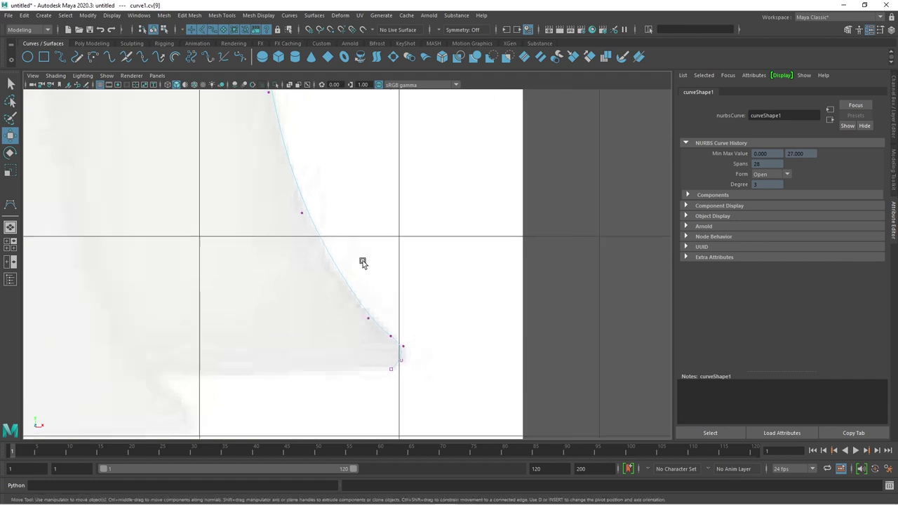
{"action": "scroll", "coordinate": [375, 281], "scroll_direction": "up", "scroll_amount": 1}
{"action": "left_click", "coordinate": [315, 217]}
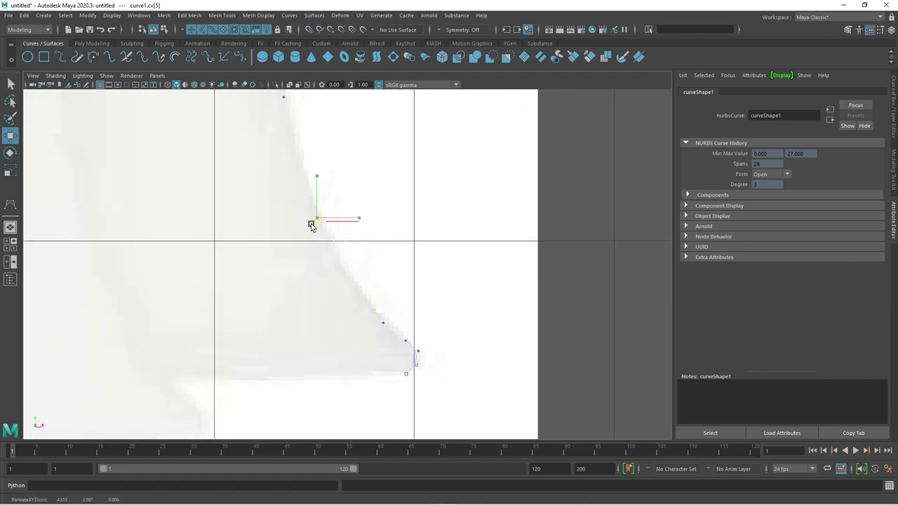
{"action": "scroll", "coordinate": [371, 328], "scroll_direction": "up", "scroll_amount": 1}
{"action": "scroll", "coordinate": [372, 328], "scroll_direction": "up", "scroll_amount": 1}
{"action": "left_click", "coordinate": [392, 344]}
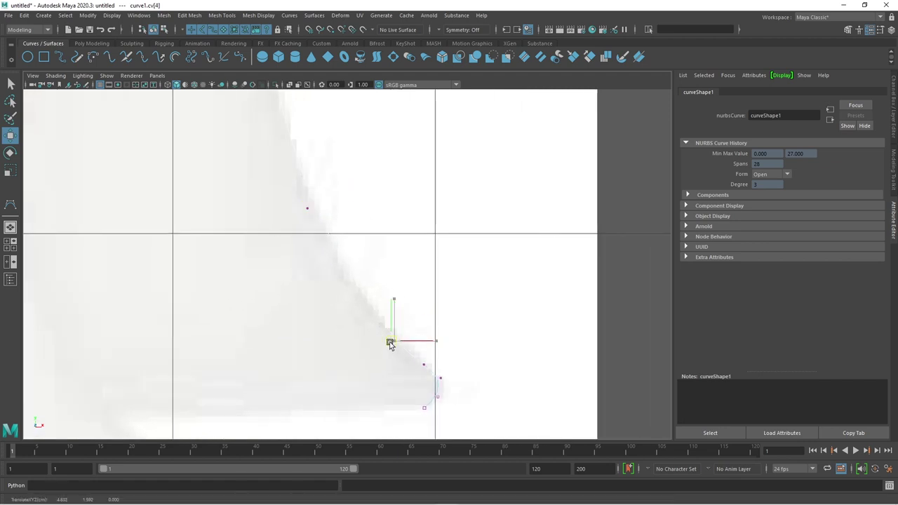
{"action": "scroll", "coordinate": [393, 343], "scroll_direction": "up", "scroll_amount": 3}
{"action": "scroll", "coordinate": [474, 393], "scroll_direction": "up", "scroll_amount": 1}
{"action": "left_click", "coordinate": [407, 295]}
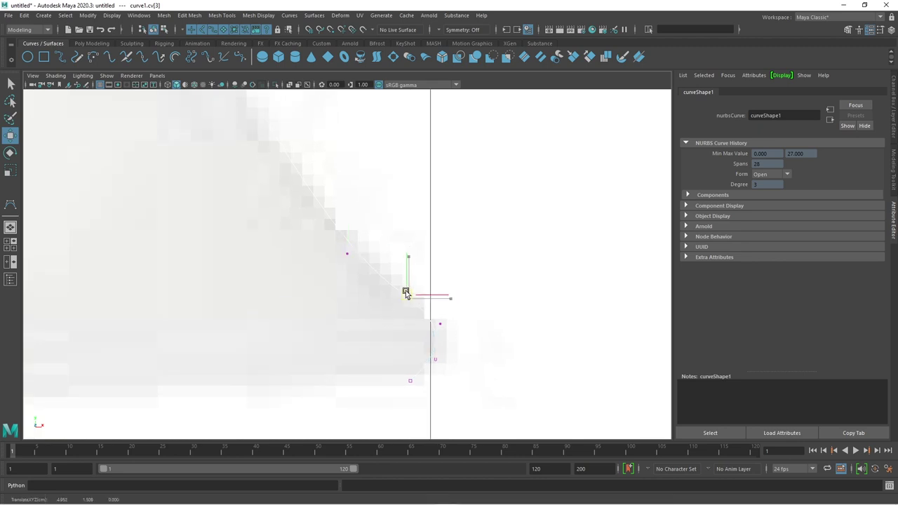
{"action": "left_click", "coordinate": [438, 324]}
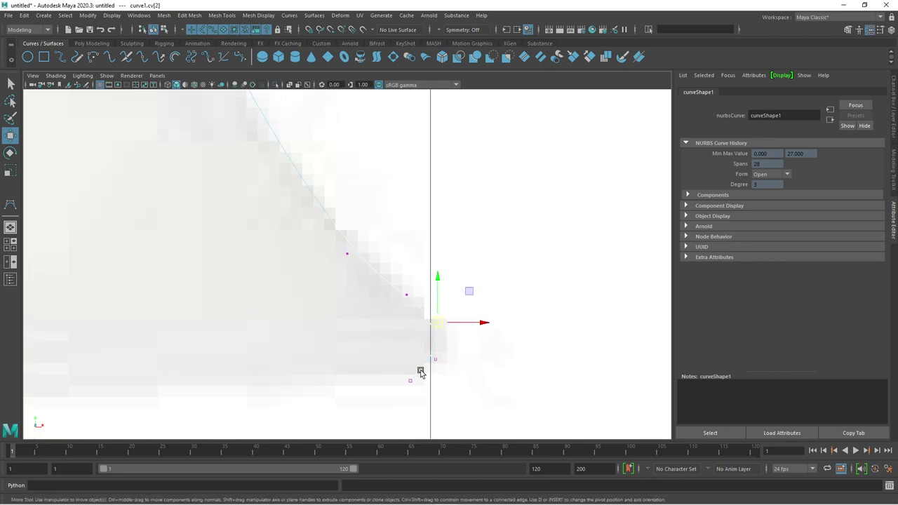
{"action": "left_click", "coordinate": [435, 361]}
{"action": "left_click", "coordinate": [437, 322]}
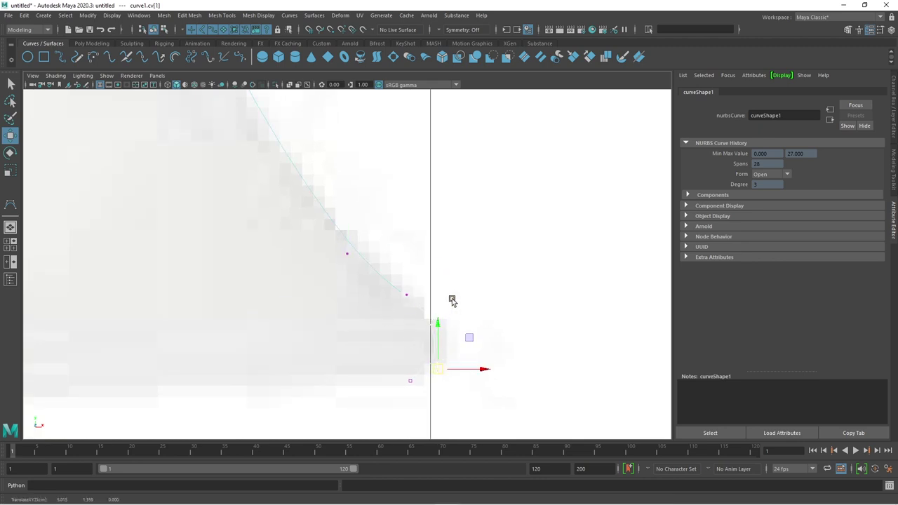
{"action": "left_click_drag", "start_coordinate": [437, 315], "coordinate": [419, 305]}
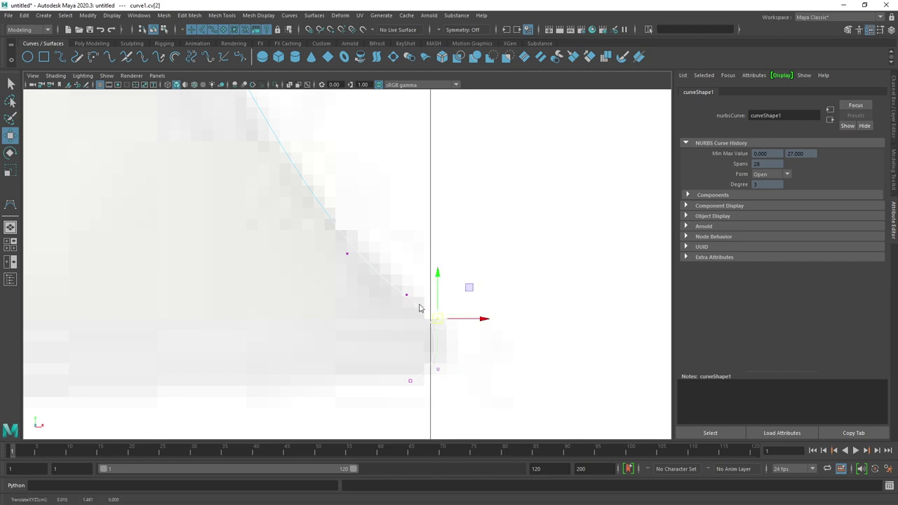
{"action": "right_click", "coordinate": [419, 265]}
{"action": "scroll", "coordinate": [455, 318], "scroll_direction": "up", "scroll_amount": 2}
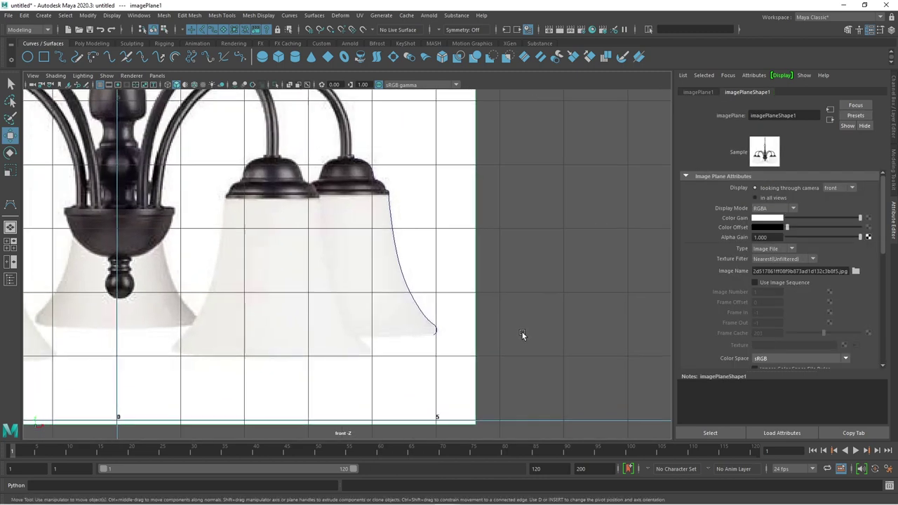
Show curve1 selected and upright beside the origin in a maximised perspective view
{"action": "key", "text": "space"}
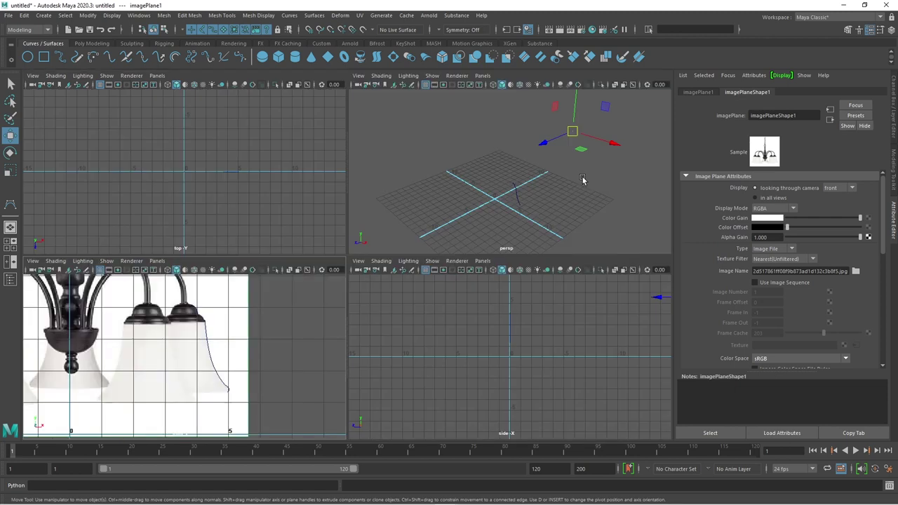
{"action": "key", "text": "space"}
{"action": "mouse_move", "coordinate": [531, 260]}
{"action": "left_mouse_down", "text": "alt"}
{"action": "mouse_move", "coordinate": [411, 331]}
{"action": "mouse_move", "coordinate": [410, 318]}
{"action": "left_mouse_up", "text": "alt"}
{"action": "left_click", "coordinate": [410, 318]}
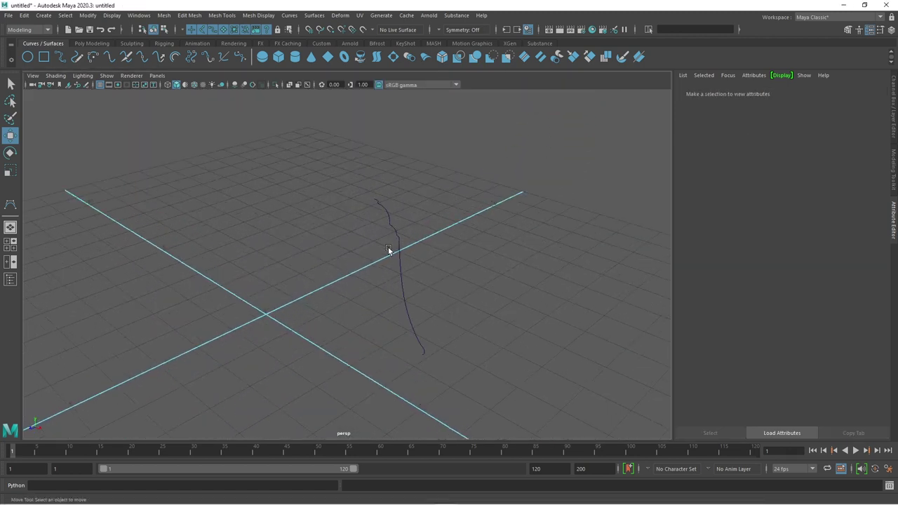
{"action": "left_click", "coordinate": [397, 235]}
{"action": "mouse_move", "coordinate": [397, 235]}
{"action": "left_mouse_down", "text": "alt"}
{"action": "mouse_move", "coordinate": [531, 316]}
{"action": "mouse_move", "coordinate": [583, 309]}
{"action": "mouse_move", "coordinate": [437, 302]}
{"action": "mouse_move", "coordinate": [501, 304]}
{"action": "mouse_move", "coordinate": [484, 321]}
{"action": "mouse_move", "coordinate": [402, 341]}
{"action": "mouse_move", "coordinate": [467, 302]}
{"action": "mouse_move", "coordinate": [489, 312]}
{"action": "left_mouse_up", "text": "alt"}
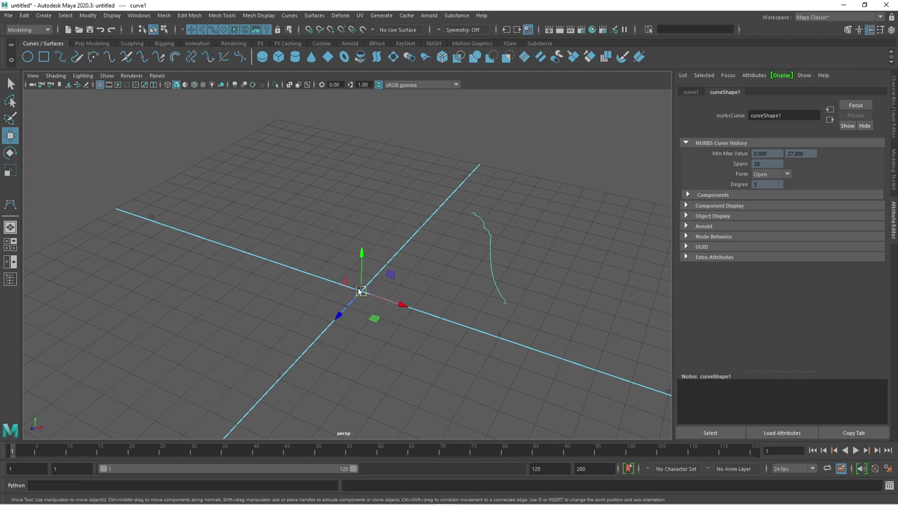
Try a revolve, delete the result, and reselect the profile curve in the front view
{"action": "left_click", "coordinate": [314, 15]}
{"action": "left_click", "coordinate": [323, 61]}
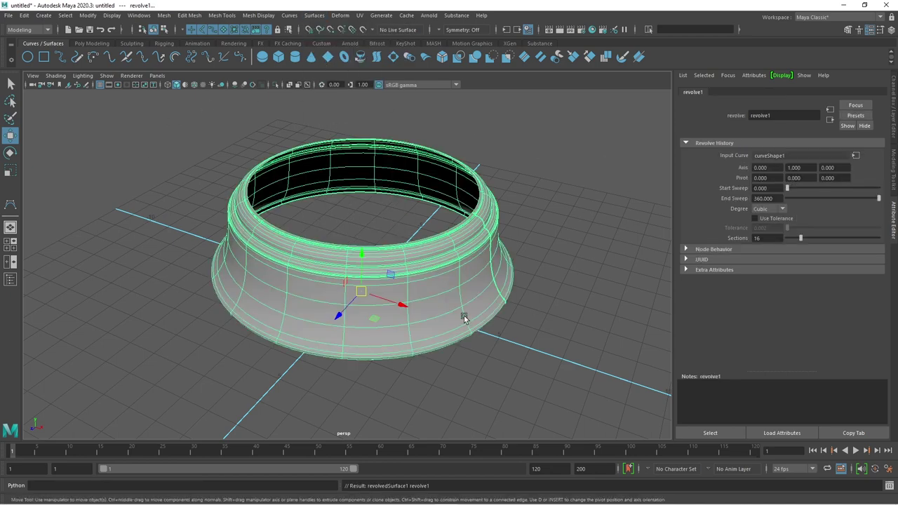
{"action": "key", "text": "Delete"}
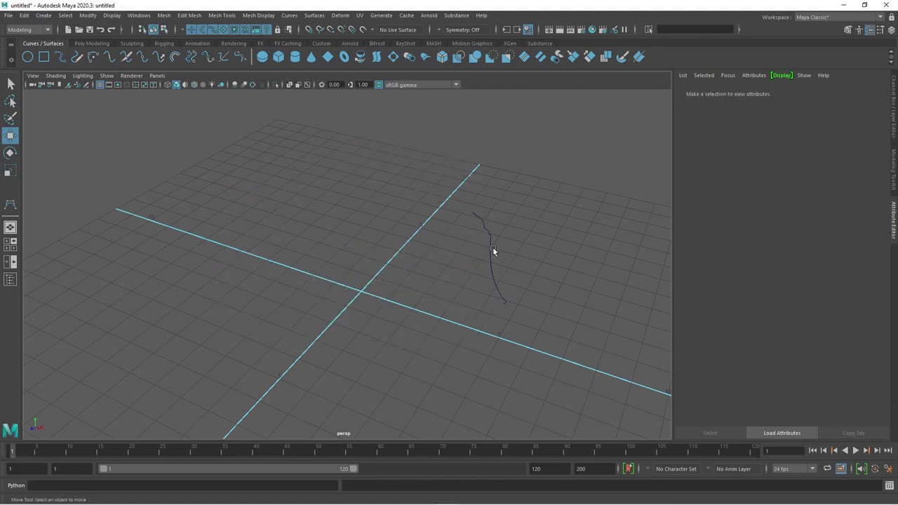
{"action": "left_click", "coordinate": [491, 249]}
{"action": "left_click", "coordinate": [406, 305]}
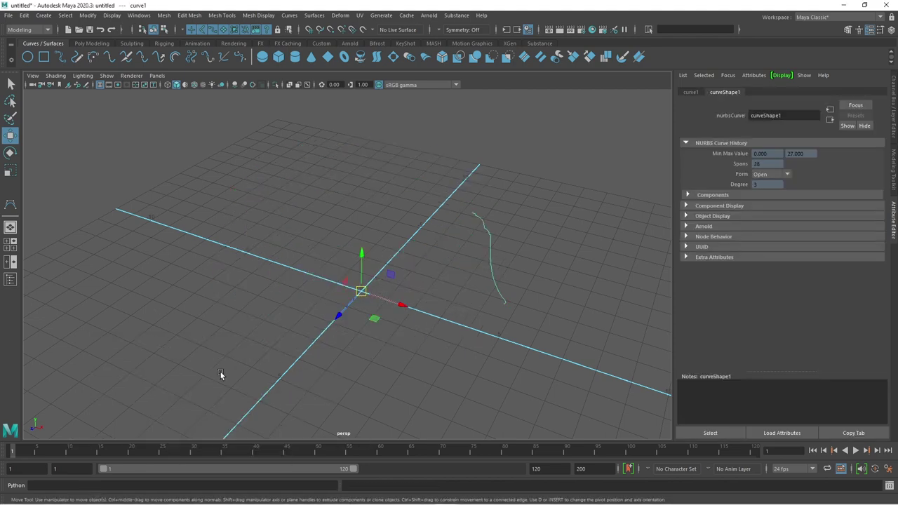
{"action": "left_click_drag", "start_coordinate": [218, 376], "coordinate": [304, 336]}
{"action": "right_click_drag", "start_coordinate": [310, 336], "coordinate": [334, 336], "text": "alt"}
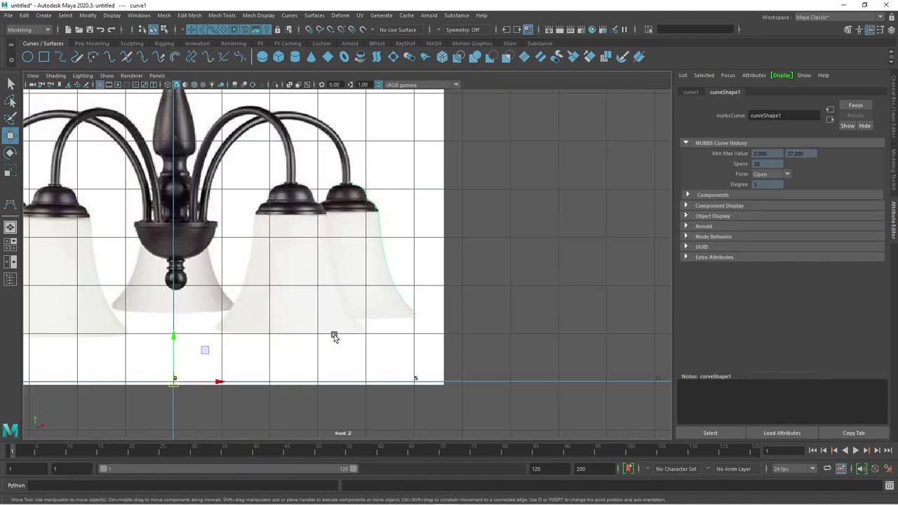
Move curve1's pivot up to the lamp cap top, about X 3.587, Y 4.18
{"action": "key", "text": "d"}
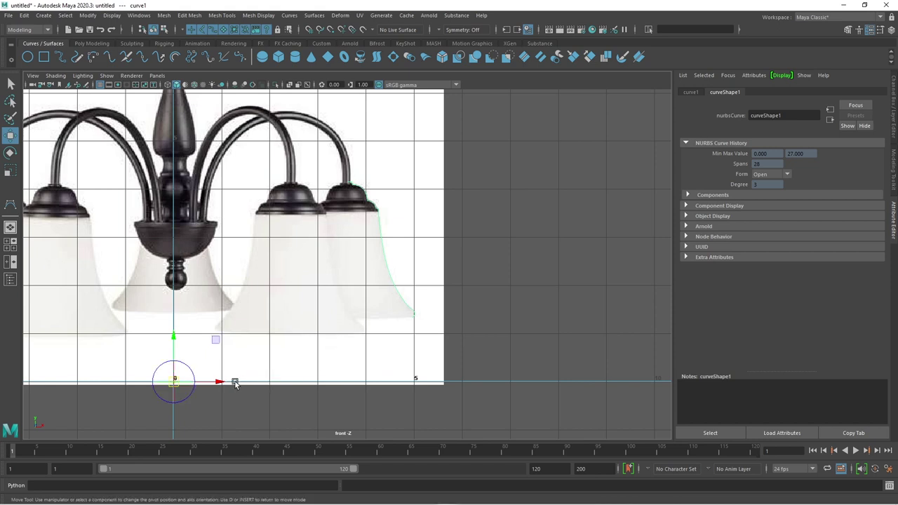
{"action": "left_click_drag", "start_coordinate": [225, 381], "coordinate": [409, 393]}
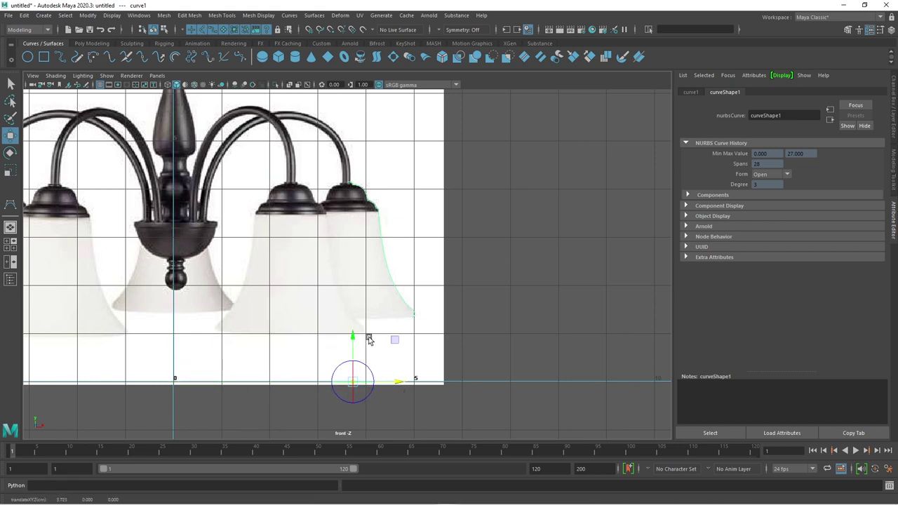
{"action": "left_click_drag", "start_coordinate": [352, 340], "coordinate": [348, 139]}
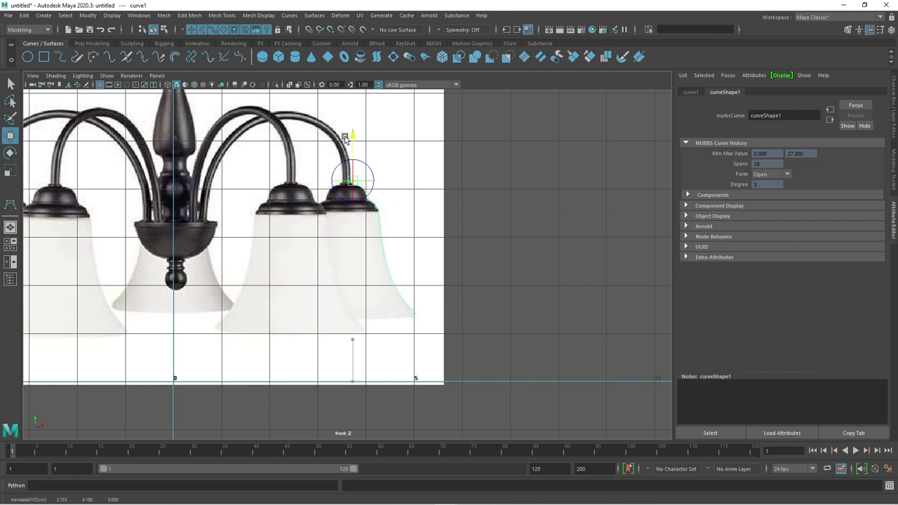
{"action": "left_click_drag", "start_coordinate": [397, 181], "coordinate": [392, 182]}
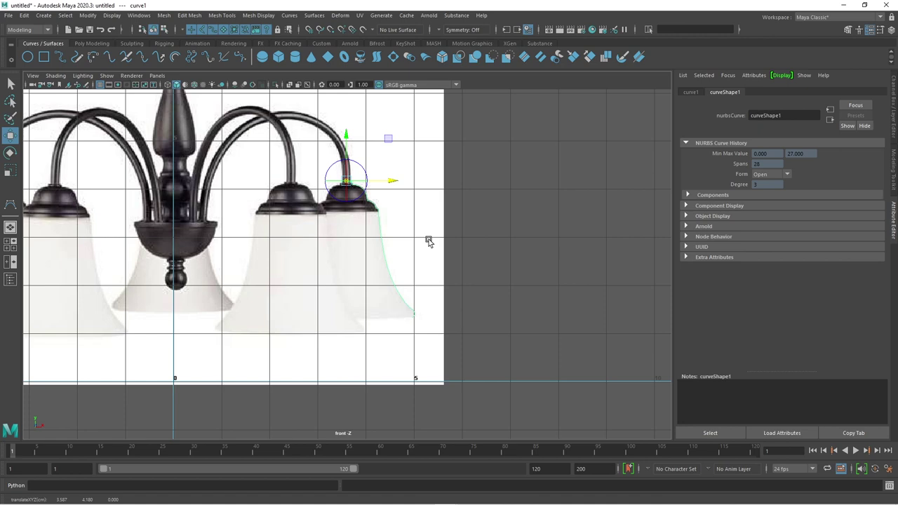
{"action": "key", "text": "d"}
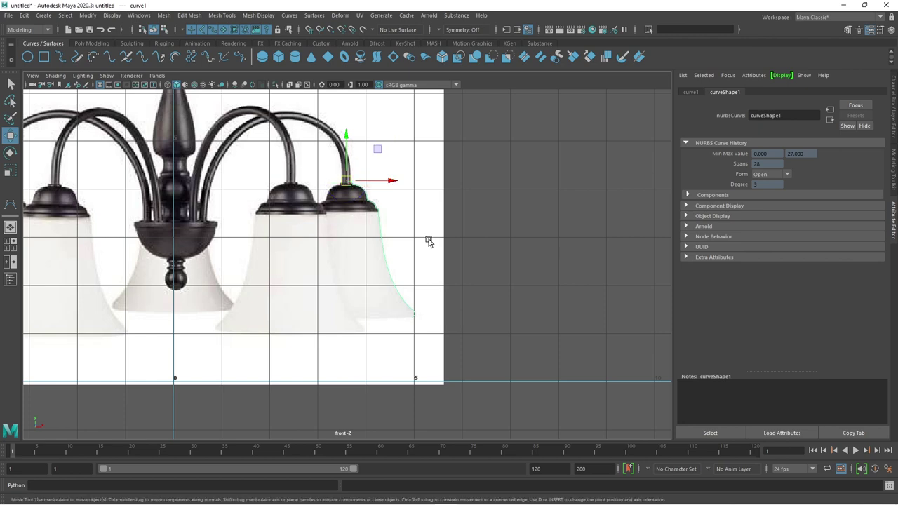
{"action": "key", "text": "space"}
{"action": "key", "text": "space"}
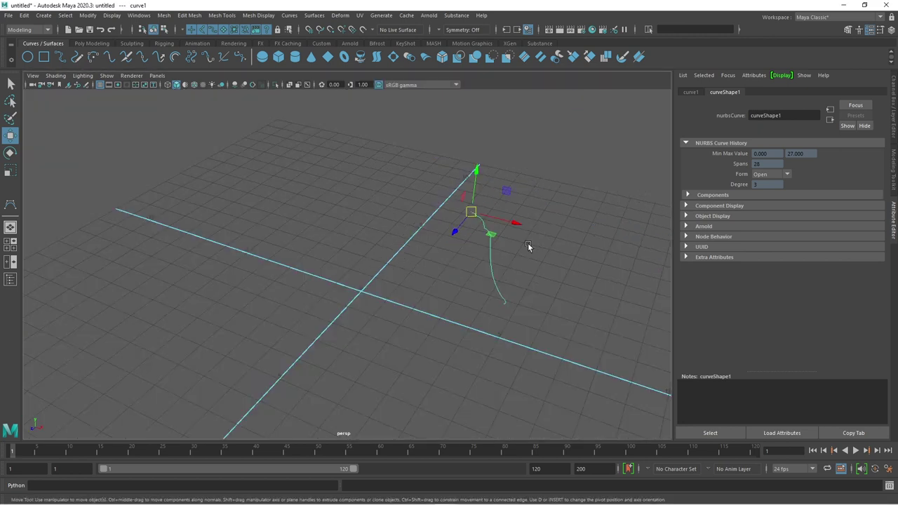
Revolve the profile curve with reset default Revolve settings into the bell surface revolve1
{"action": "left_click", "coordinate": [306, 16]}
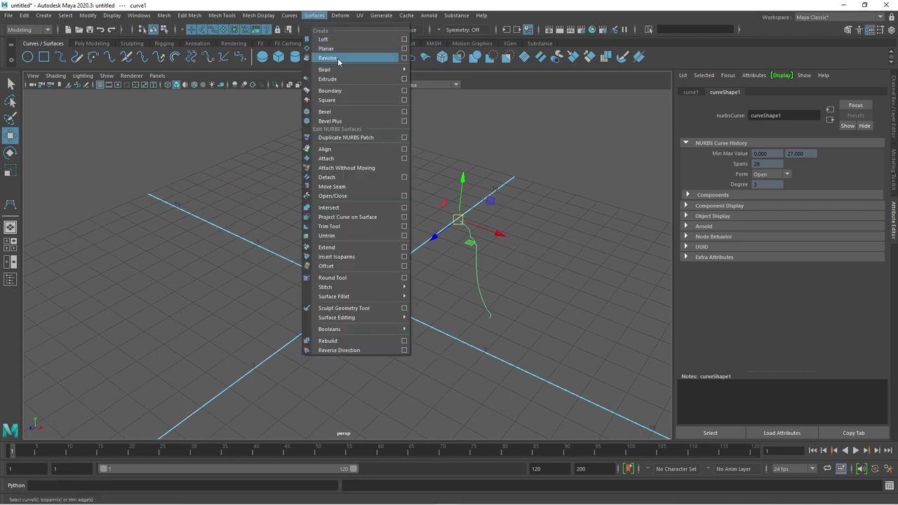
{"action": "left_click", "coordinate": [405, 59]}
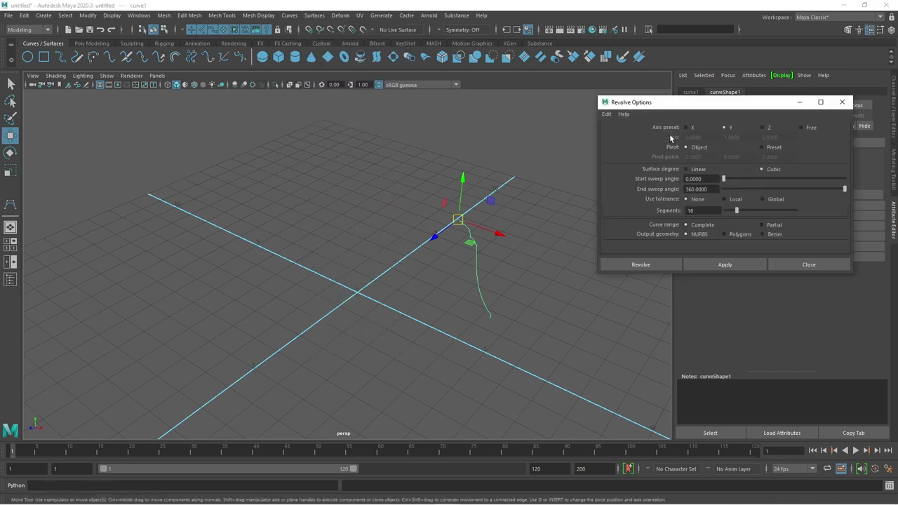
{"action": "left_click", "coordinate": [606, 114]}
{"action": "left_click", "coordinate": [616, 134]}
{"action": "left_click", "coordinate": [724, 265]}
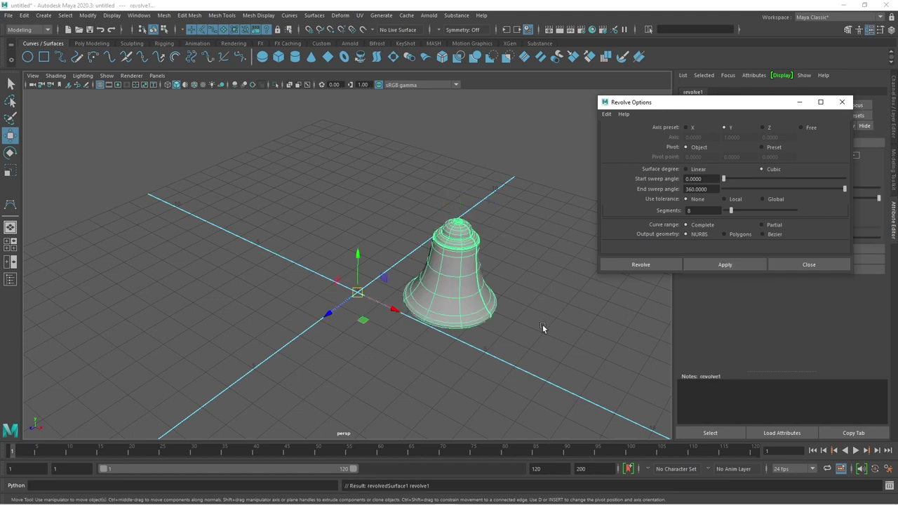
Orbit and zoom around the 8-section bell shade to inspect its shape
{"action": "mouse_move", "coordinate": [542, 324]}
{"action": "left_mouse_down", "text": "alt"}
{"action": "mouse_move", "coordinate": [567, 315]}
{"action": "mouse_move", "coordinate": [510, 353]}
{"action": "left_mouse_up", "text": "alt"}
{"action": "left_click", "coordinate": [807, 264]}
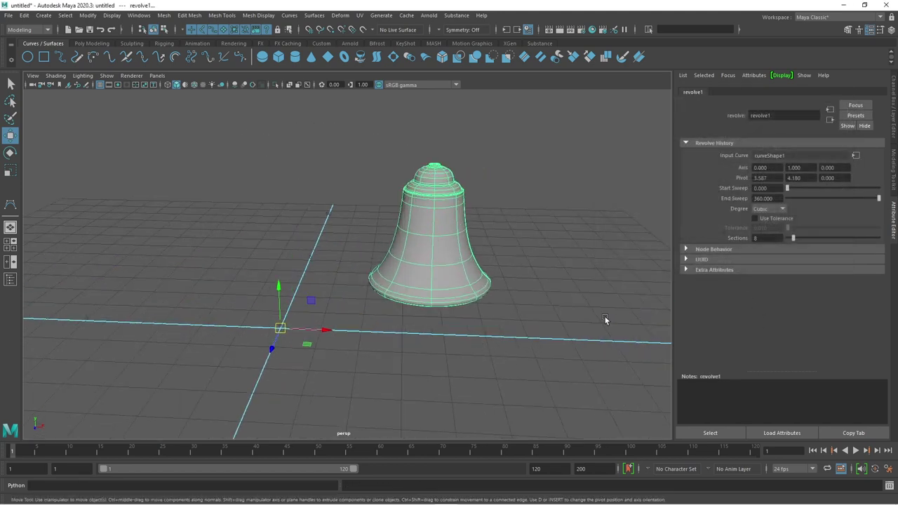
{"action": "left_click", "coordinate": [605, 320]}
{"action": "mouse_move", "coordinate": [606, 320]}
{"action": "left_mouse_down", "text": "alt"}
{"action": "mouse_move", "coordinate": [555, 326]}
{"action": "mouse_move", "coordinate": [537, 353]}
{"action": "mouse_move", "coordinate": [557, 314]}
{"action": "mouse_move", "coordinate": [520, 323]}
{"action": "left_mouse_up", "text": "alt"}
{"action": "scroll", "coordinate": [497, 218], "scroll_direction": "up", "scroll_amount": 3}
{"action": "scroll", "coordinate": [365, 294], "scroll_direction": "up", "scroll_amount": 3}
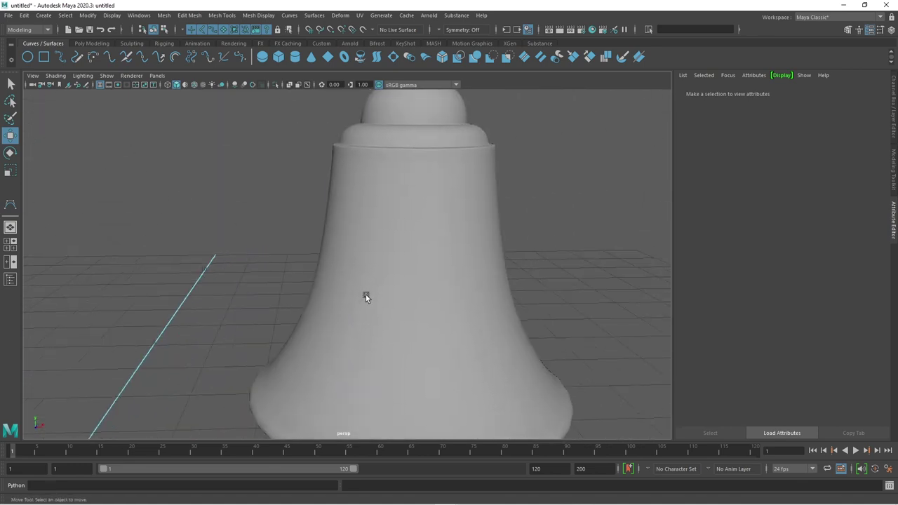
{"action": "scroll", "coordinate": [500, 228], "scroll_direction": "down", "scroll_amount": 3}
{"action": "scroll", "coordinate": [494, 258], "scroll_direction": "down", "scroll_amount": 3}
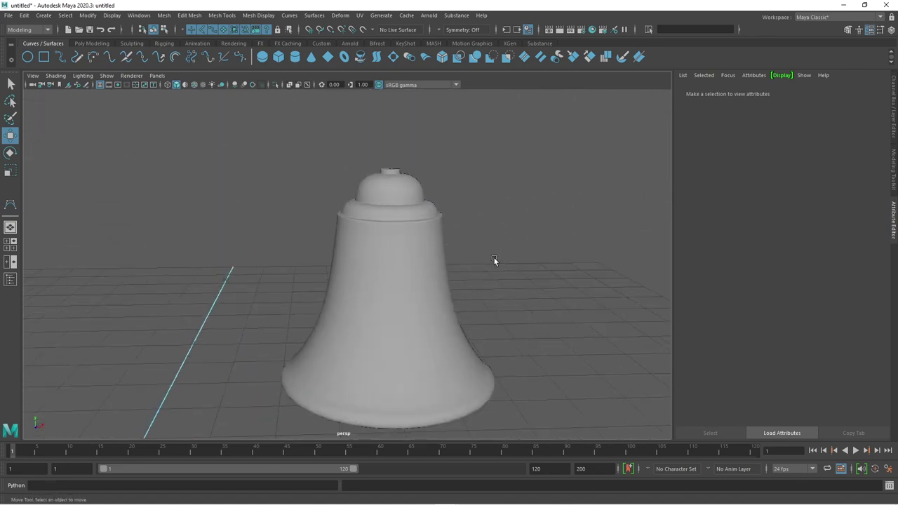
{"action": "scroll", "coordinate": [494, 256], "scroll_direction": "down", "scroll_amount": 3}
{"action": "scroll", "coordinate": [486, 290], "scroll_direction": "down", "scroll_amount": 1}
{"action": "mouse_move", "coordinate": [485, 290]}
{"action": "left_mouse_down", "text": "alt"}
{"action": "mouse_move", "coordinate": [477, 330]}
{"action": "mouse_move", "coordinate": [477, 278]}
{"action": "mouse_move", "coordinate": [479, 291]}
{"action": "left_mouse_up", "text": "alt"}
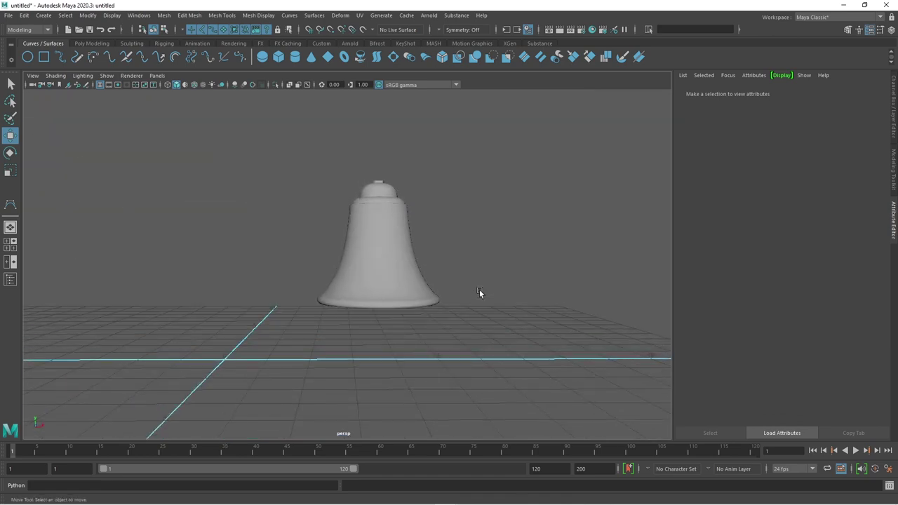
Switch to the front reference view and zoom in on the chandelier arm
{"action": "key", "text": "space"}
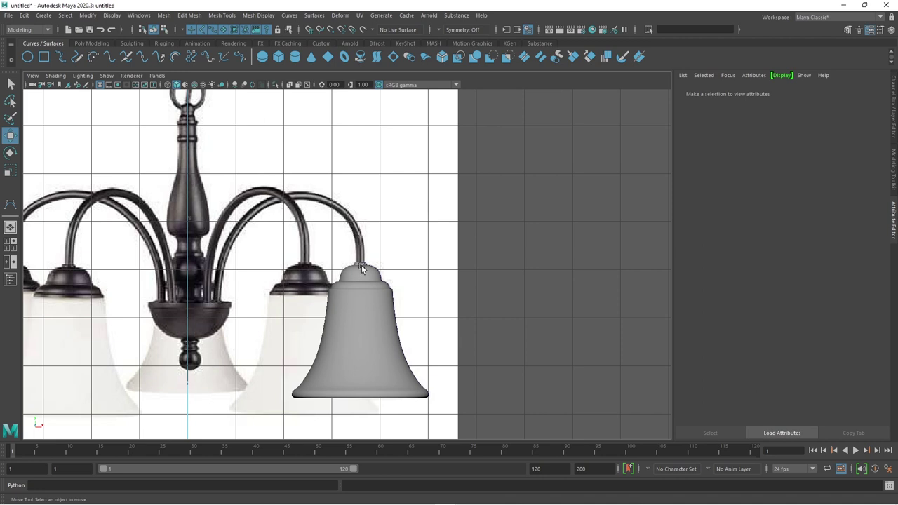
{"action": "scroll", "coordinate": [491, 211], "scroll_direction": "up", "scroll_amount": 1}
{"action": "scroll", "coordinate": [198, 334], "scroll_direction": "up", "scroll_amount": 1}
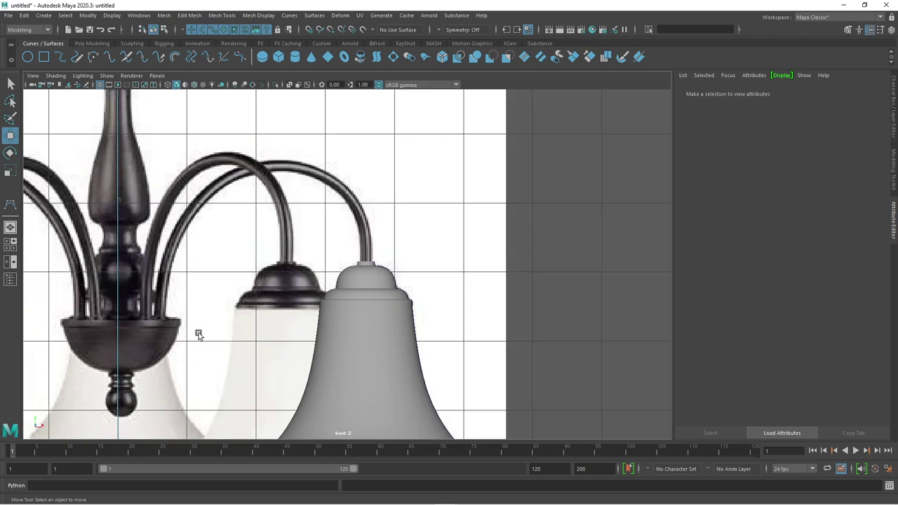
{"action": "scroll", "coordinate": [323, 309], "scroll_direction": "up", "scroll_amount": 2}
{"action": "scroll", "coordinate": [322, 309], "scroll_direction": "up", "scroll_amount": 1}
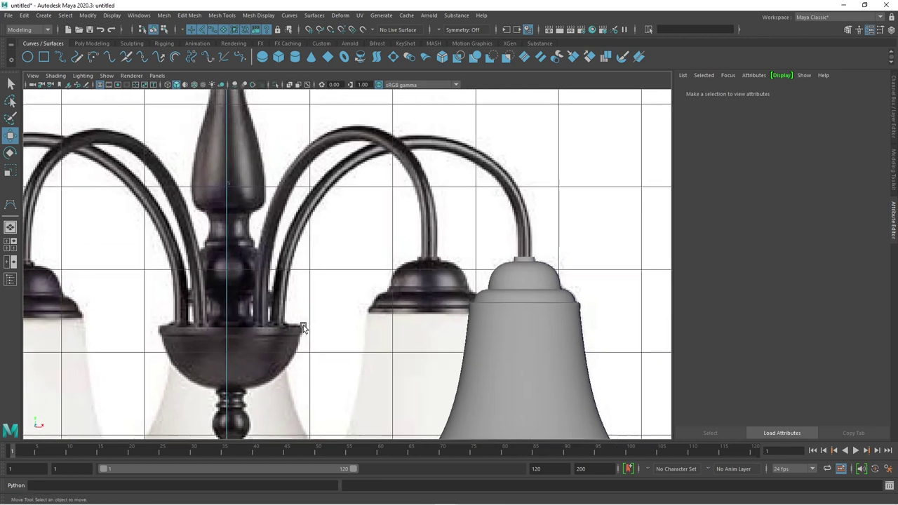
Draw an EP curve with nine points from the central bowl over the arm's bend to the bell top
{"action": "left_click", "coordinate": [60, 58]}
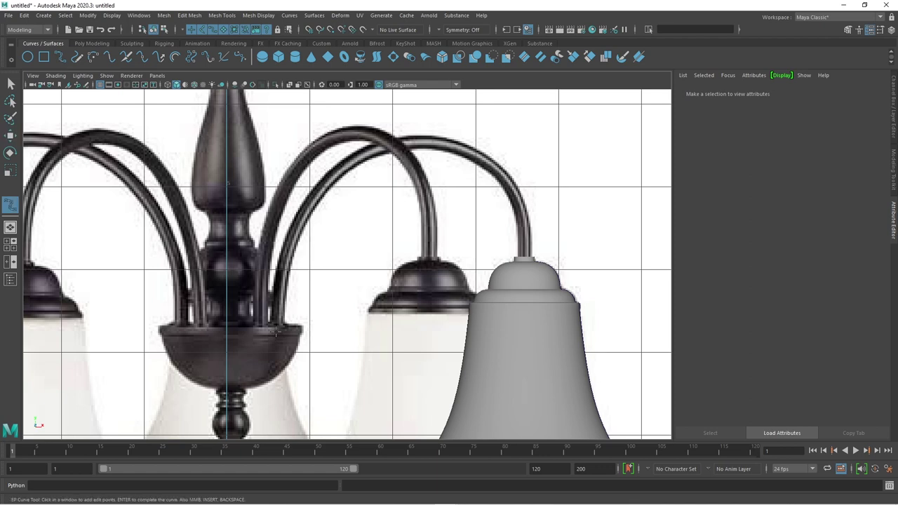
{"action": "left_click", "coordinate": [276, 329]}
{"action": "left_click", "coordinate": [288, 237]}
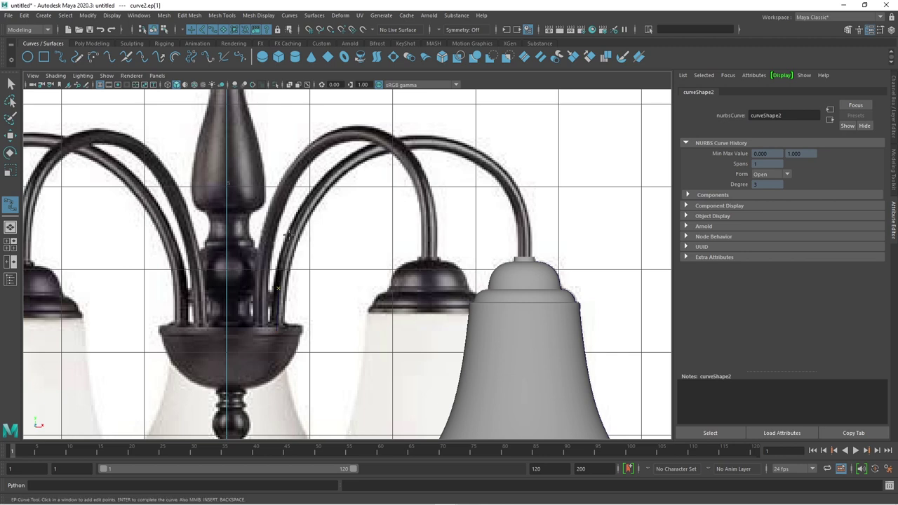
{"action": "left_click", "coordinate": [319, 189]}
{"action": "left_click", "coordinate": [363, 131]}
{"action": "left_click", "coordinate": [412, 136]}
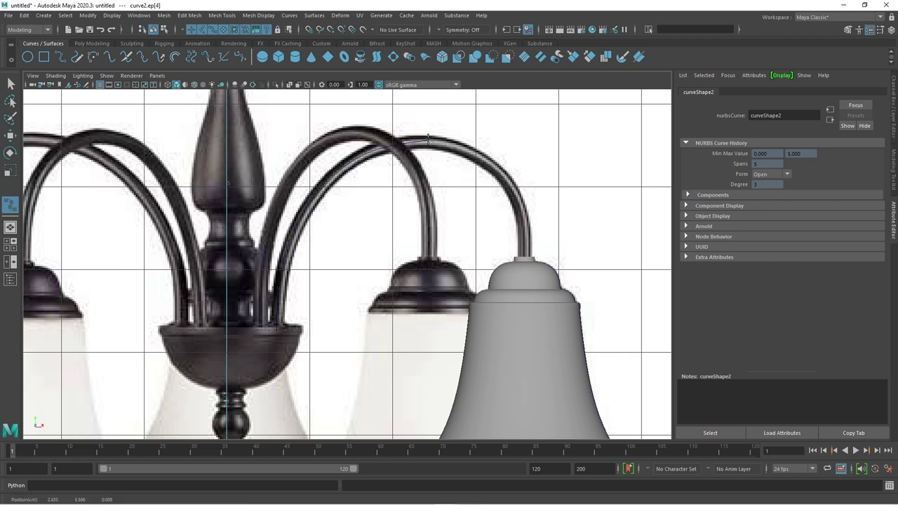
{"action": "left_click_drag", "start_coordinate": [515, 158], "coordinate": [472, 151]}
{"action": "left_click", "coordinate": [514, 185]}
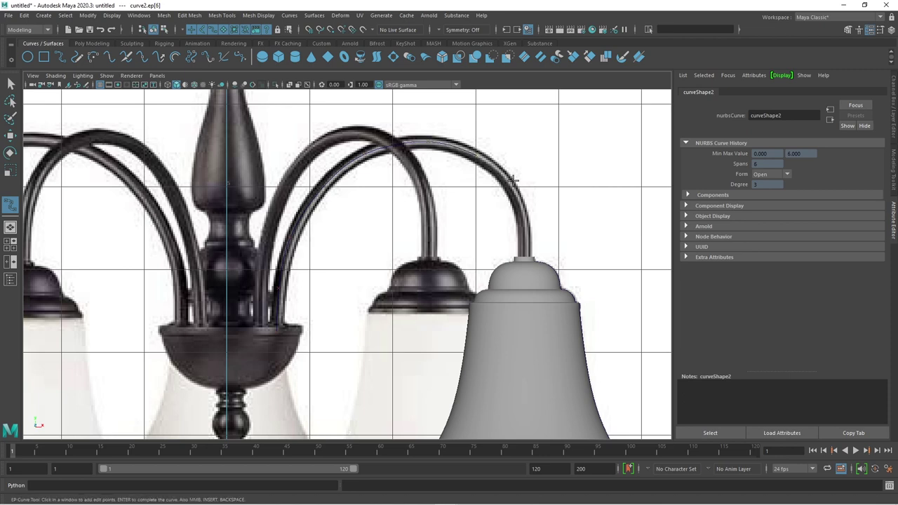
{"action": "left_click", "coordinate": [529, 230]}
{"action": "left_click", "coordinate": [526, 261]}
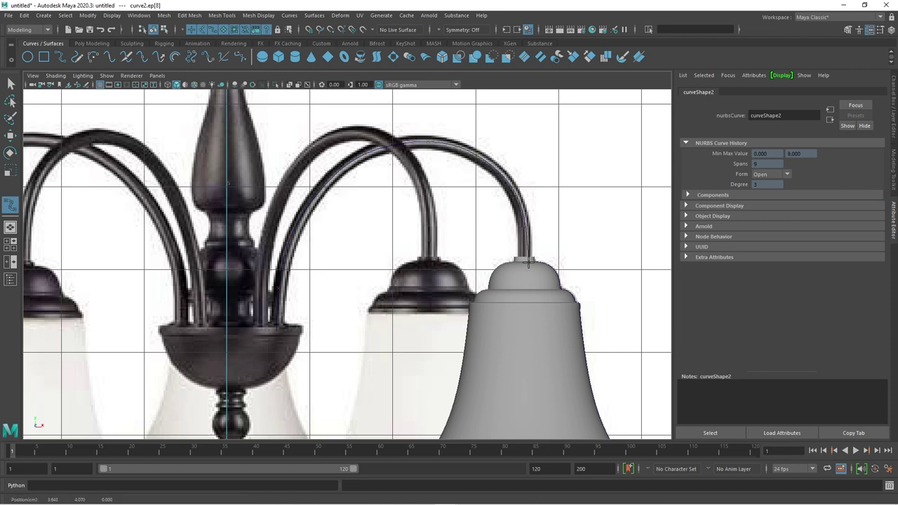
Switch curve2 to control vertex editing and move the arm-top CVs onto the reference arm
{"action": "key", "text": "w"}
{"action": "scroll", "coordinate": [474, 212], "scroll_direction": "up", "scroll_amount": 3}
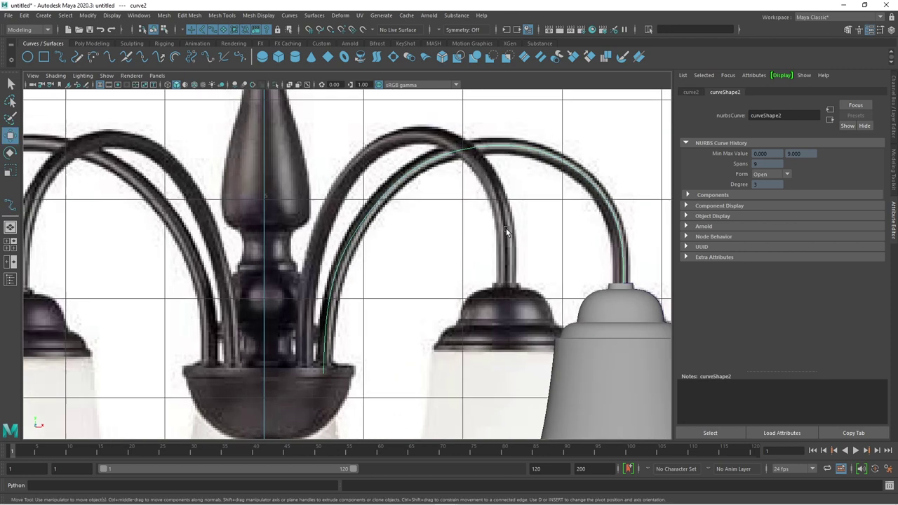
{"action": "scroll", "coordinate": [473, 211], "scroll_direction": "up", "scroll_amount": 2}
{"action": "right_click_drag", "start_coordinate": [537, 147], "coordinate": [589, 143]}
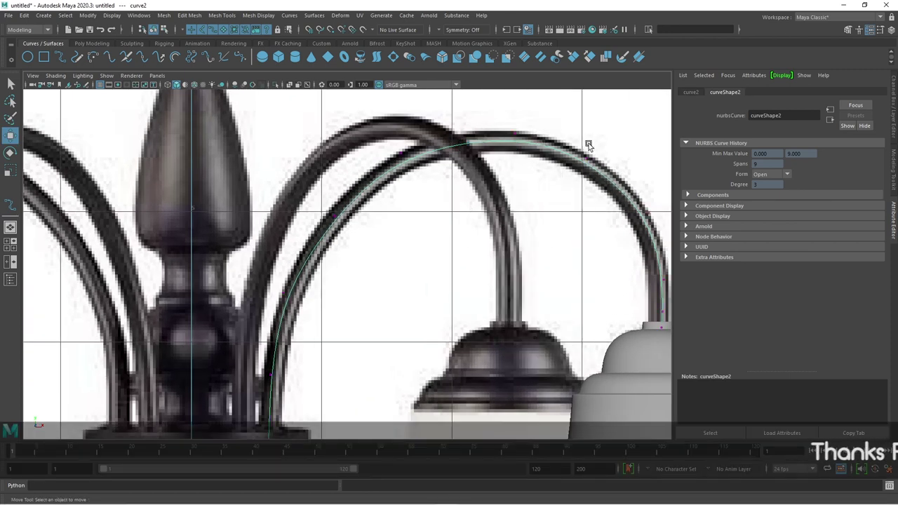
{"action": "left_click", "coordinate": [526, 125]}
{"action": "left_click_drag", "start_coordinate": [526, 125], "coordinate": [506, 141]}
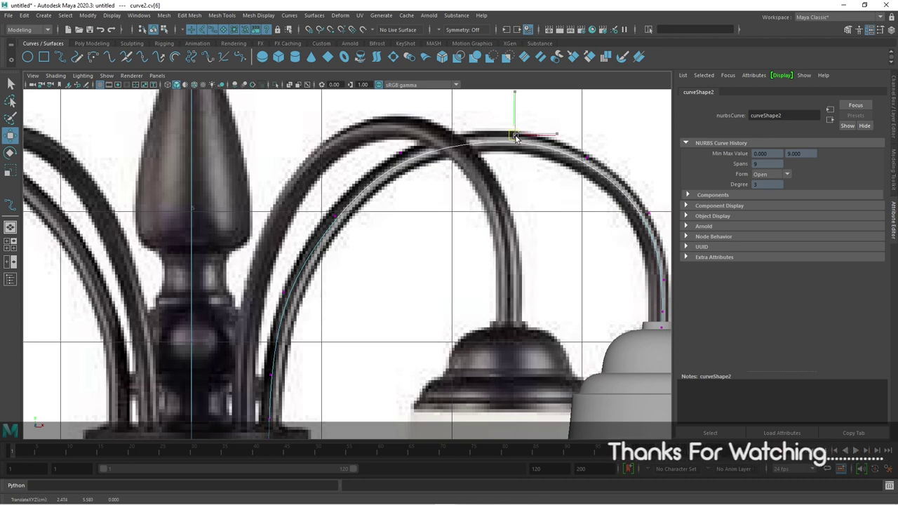
{"action": "left_click_drag", "start_coordinate": [595, 143], "coordinate": [580, 169]}
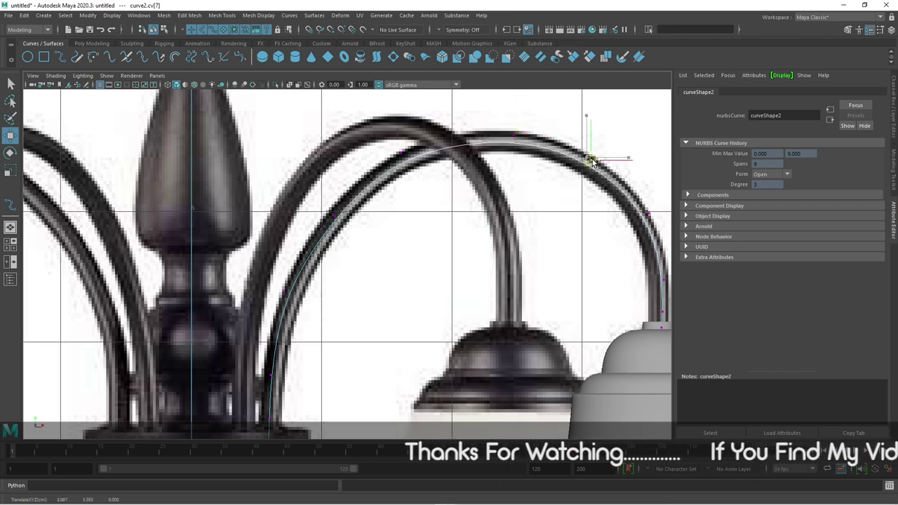
Select control points along the inner and descending arm to check their placement
{"action": "left_click", "coordinate": [401, 147]}
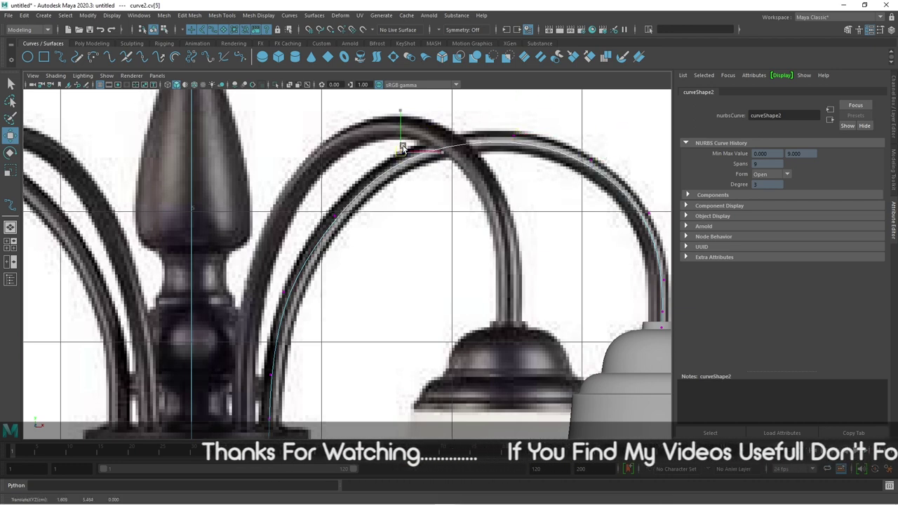
{"action": "left_click", "coordinate": [288, 293]}
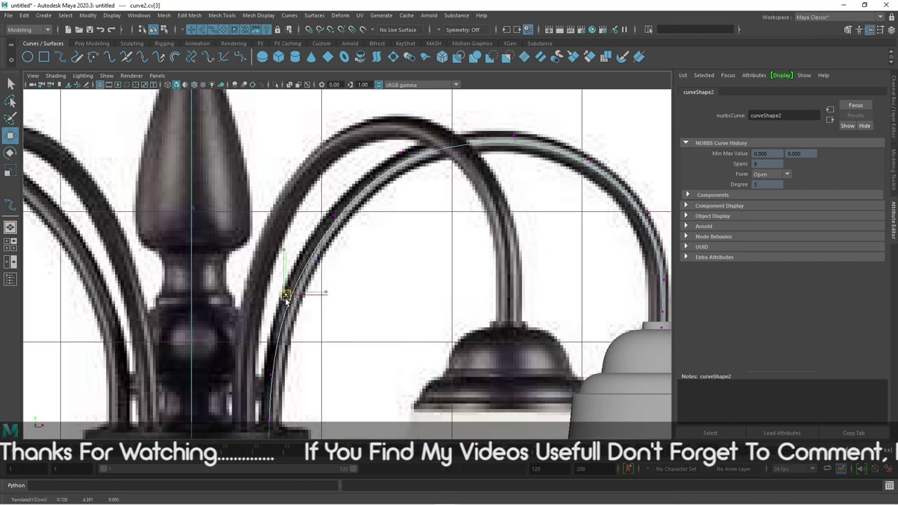
{"action": "scroll", "coordinate": [313, 349], "scroll_direction": "down", "scroll_amount": 5}
{"action": "left_click", "coordinate": [281, 288]}
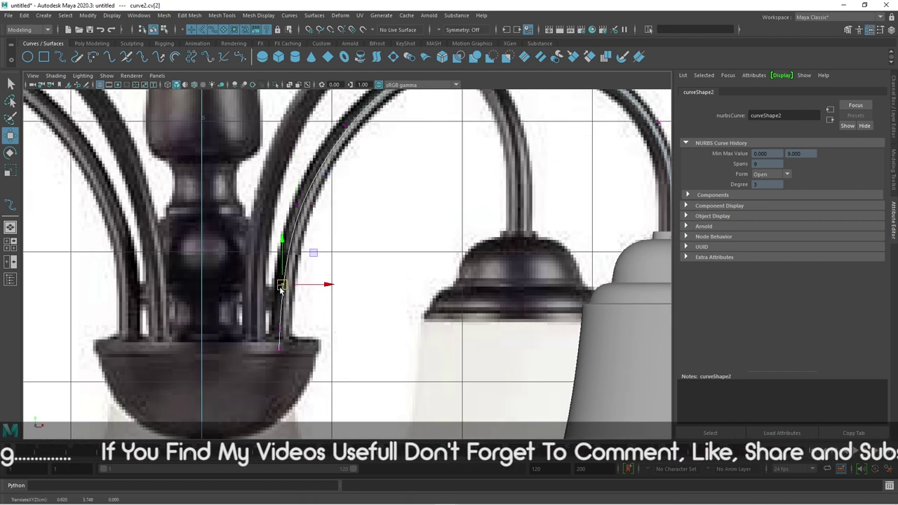
{"action": "scroll", "coordinate": [430, 223], "scroll_direction": "up", "scroll_amount": 5}
{"action": "left_click", "coordinate": [418, 157]}
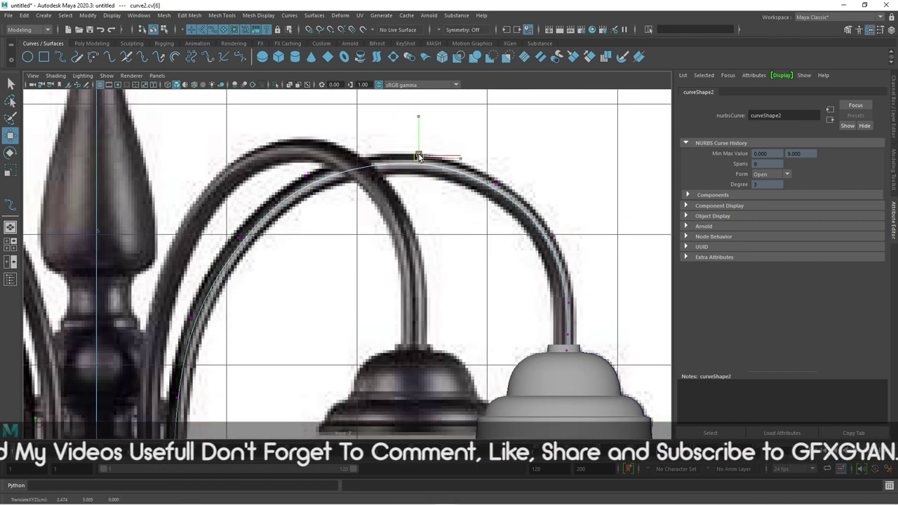
{"action": "left_click", "coordinate": [551, 233]}
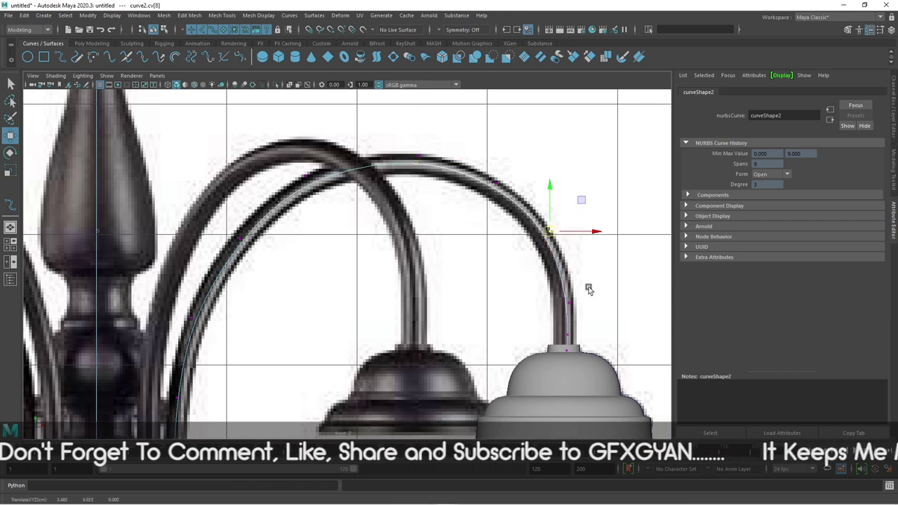
{"action": "left_click", "coordinate": [567, 303]}
Shift the last two arm CVs sideways so the curve drops straight onto the bell top
{"action": "scroll", "coordinate": [571, 301], "scroll_direction": "up", "scroll_amount": 1}
{"action": "middle_click_drag", "start_coordinate": [571, 301], "coordinate": [574, 223], "text": "alt"}
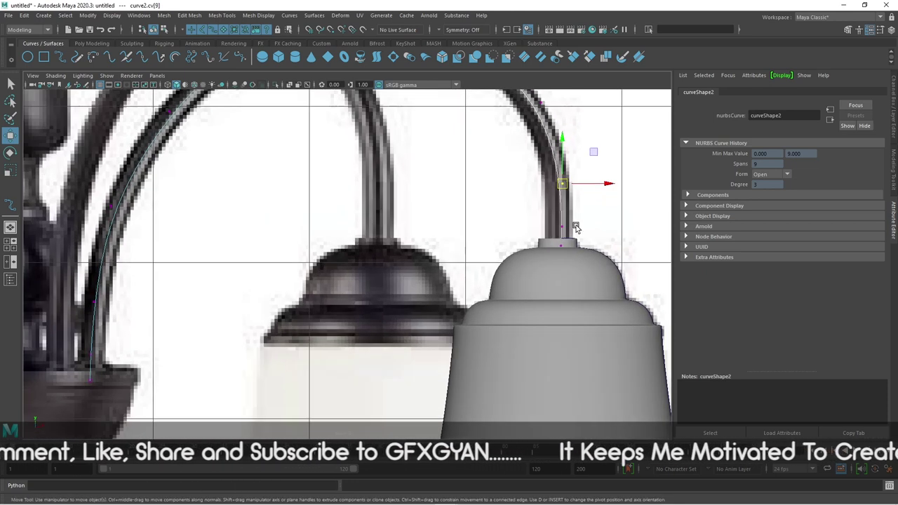
{"action": "left_click_drag", "start_coordinate": [536, 261], "coordinate": [537, 261]}
{"action": "left_click", "coordinate": [606, 237]}
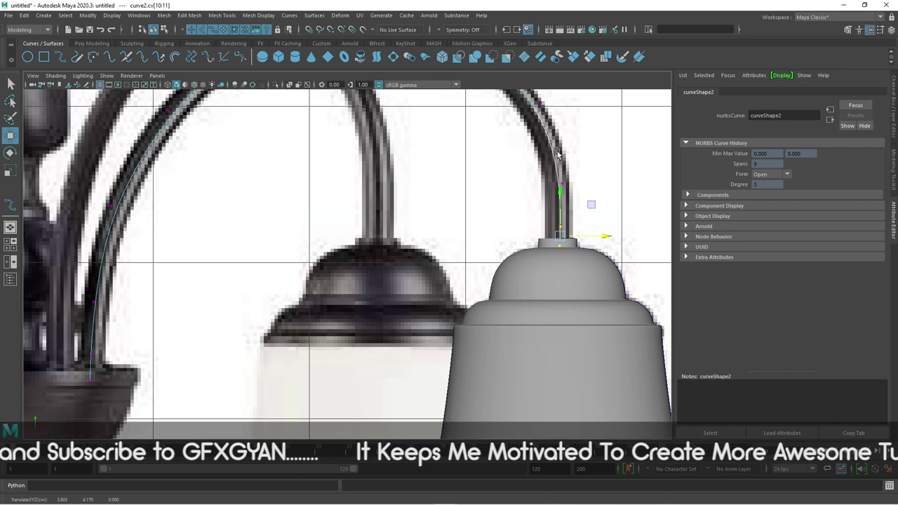
{"action": "key", "text": "F8"}
{"action": "left_click", "coordinate": [577, 185]}
{"action": "scroll", "coordinate": [576, 185], "scroll_direction": "down", "scroll_amount": 5}
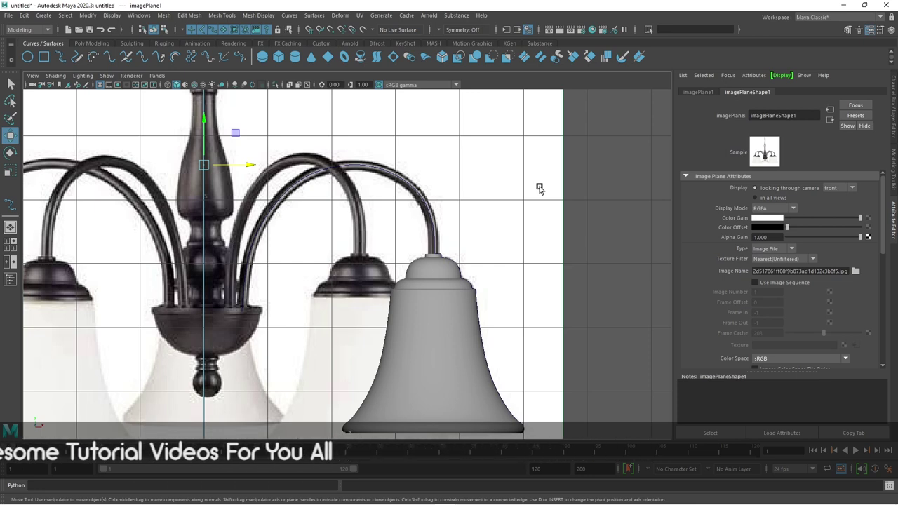
{"action": "left_click", "coordinate": [346, 166]}
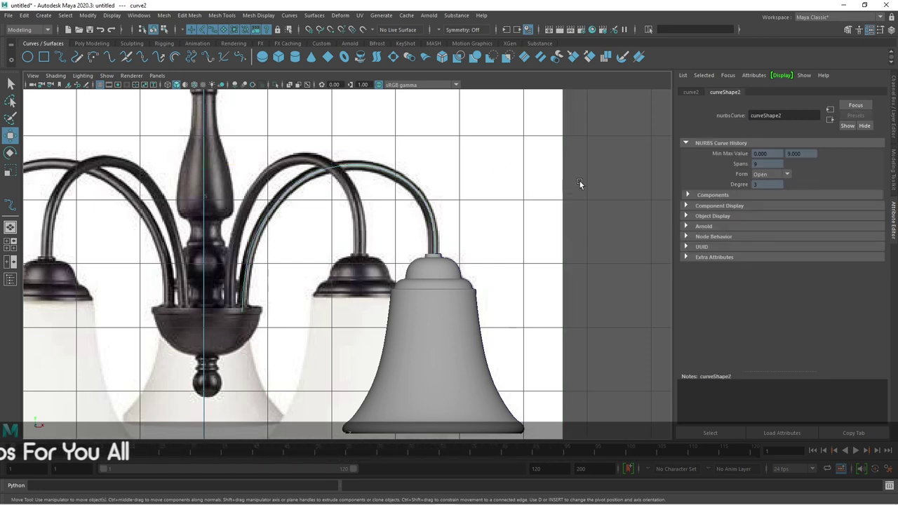
Draw a small NURBS circle on the grid near the origin in the perspective view
{"action": "key", "text": "space"}
{"action": "key", "text": "space"}
{"action": "mouse_move", "coordinate": [463, 241]}
{"action": "left_mouse_down", "text": "alt"}
{"action": "mouse_move", "coordinate": [425, 276]}
{"action": "mouse_move", "coordinate": [383, 277]}
{"action": "mouse_move", "coordinate": [444, 300]}
{"action": "mouse_move", "coordinate": [375, 299]}
{"action": "left_mouse_up", "text": "alt"}
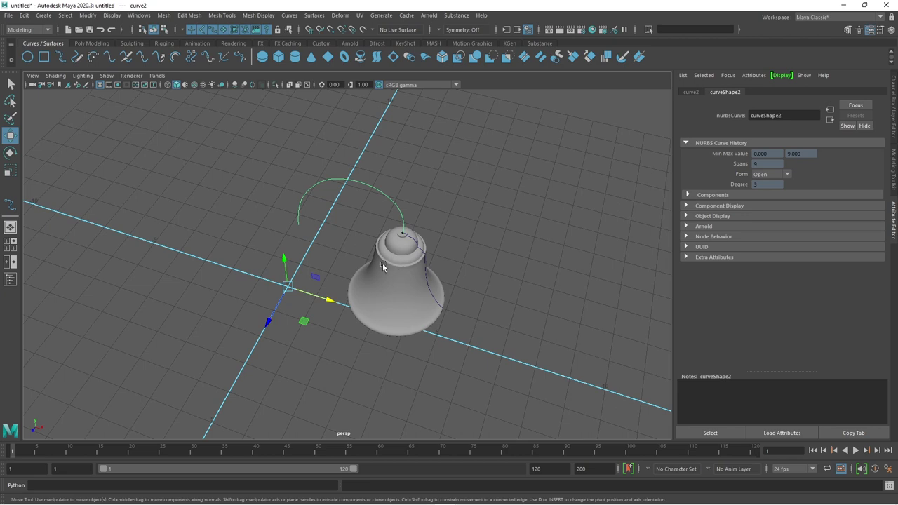
{"action": "left_click", "coordinate": [28, 57]}
{"action": "scroll", "coordinate": [307, 317], "scroll_direction": "up", "scroll_amount": 3}
{"action": "scroll", "coordinate": [306, 317], "scroll_direction": "up", "scroll_amount": 2}
{"action": "scroll", "coordinate": [307, 316], "scroll_direction": "up", "scroll_amount": 2}
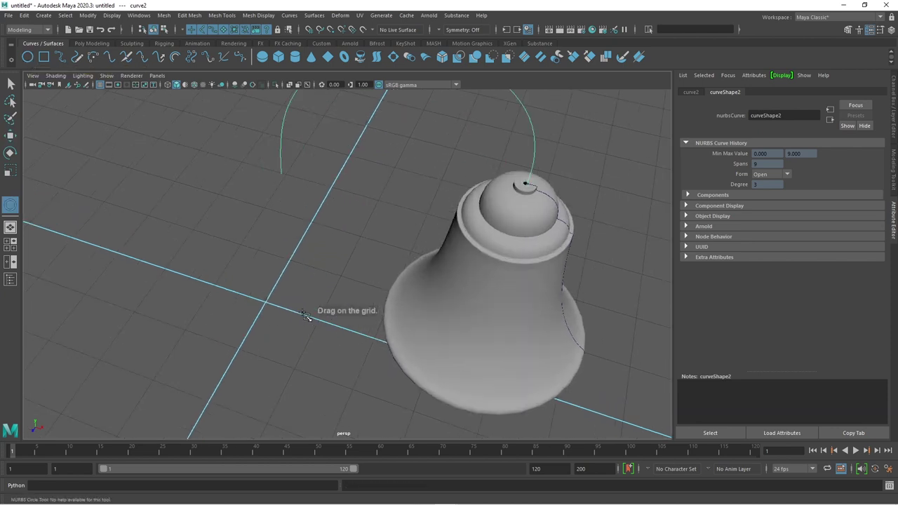
{"action": "left_click_drag", "start_coordinate": [298, 300], "coordinate": [309, 307]}
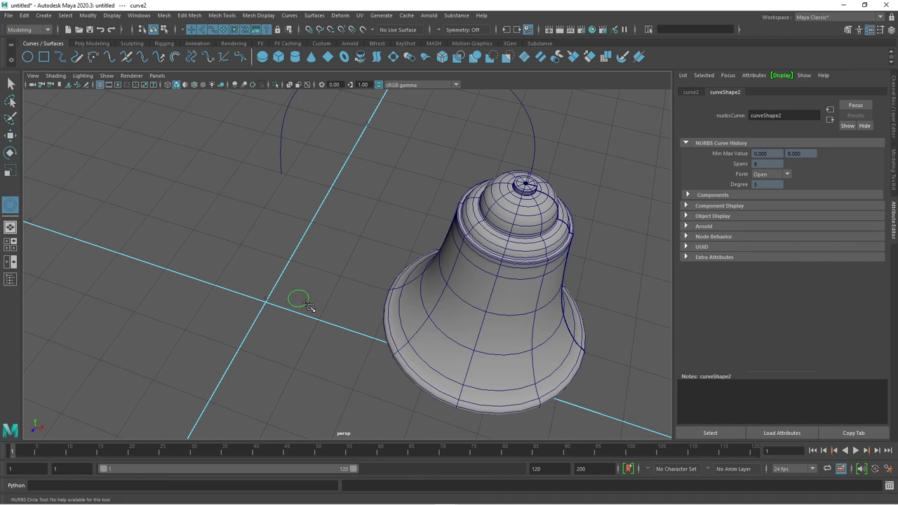
Add the arm curve, curve2, to the selection alongside the new circle
{"action": "key", "text": "w"}
{"action": "mouse_move", "coordinate": [330, 310]}
{"action": "left_mouse_down", "text": "alt"}
{"action": "mouse_move", "coordinate": [364, 296]}
{"action": "mouse_move", "coordinate": [362, 316]}
{"action": "mouse_move", "coordinate": [346, 324]}
{"action": "left_mouse_up", "text": "alt"}
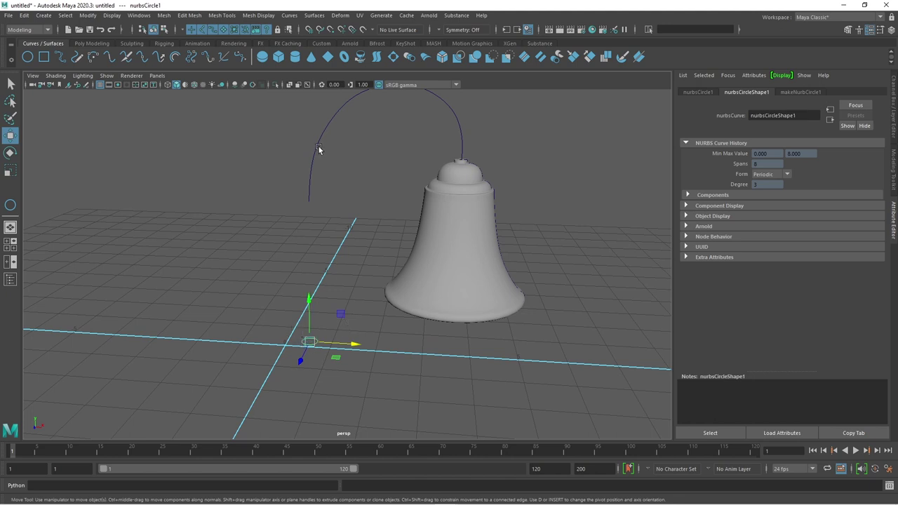
{"action": "key", "text": "Return"}
Open the Surfaces Extrude options and reset them to their defaults
{"action": "scroll", "coordinate": [364, 211], "scroll_direction": "down", "scroll_amount": 2}
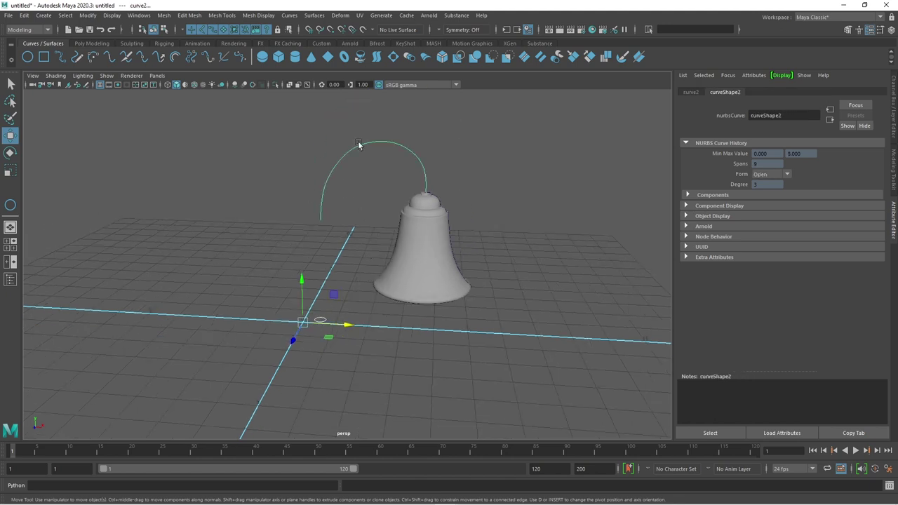
{"action": "left_click", "coordinate": [321, 16]}
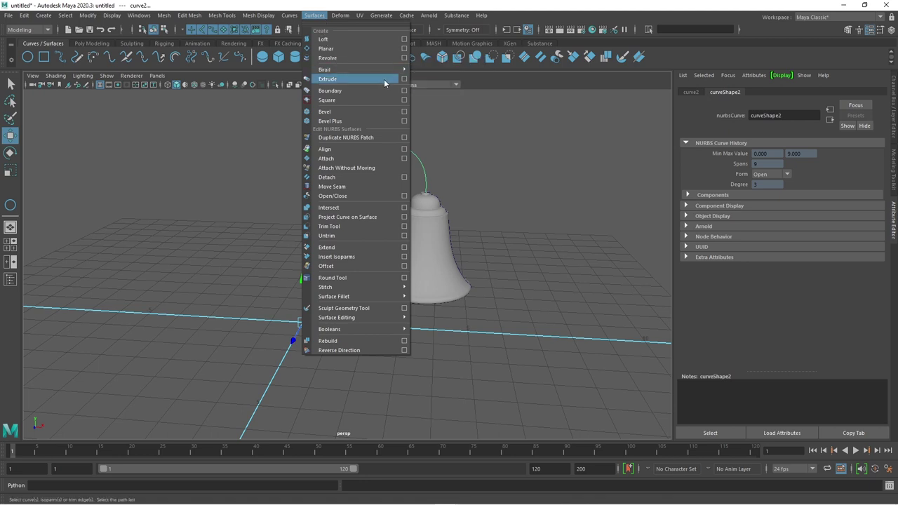
{"action": "left_click", "coordinate": [404, 83]}
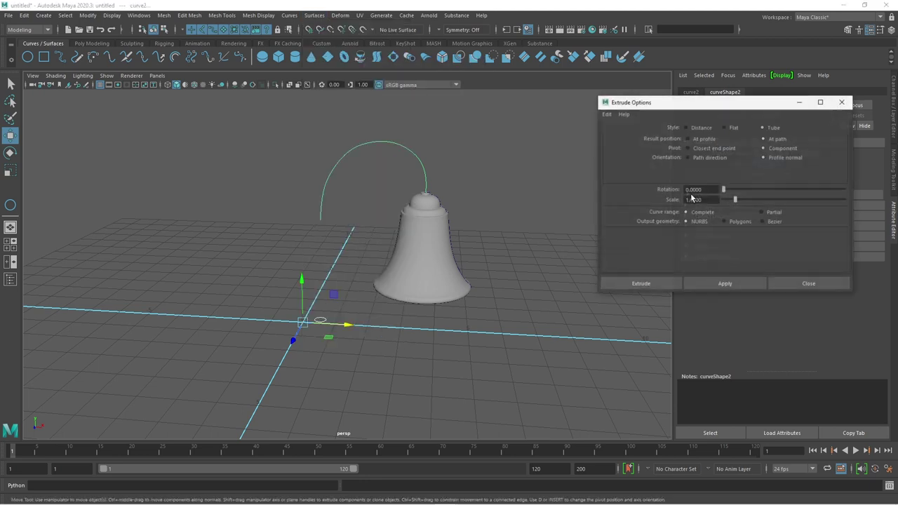
{"action": "left_click", "coordinate": [606, 114]}
{"action": "left_click", "coordinate": [628, 135]}
Extrude a test tube along the arm curve, inspect it, and undo it as misplaced
{"action": "left_click_drag", "start_coordinate": [445, 306], "coordinate": [433, 306], "text": "alt"}
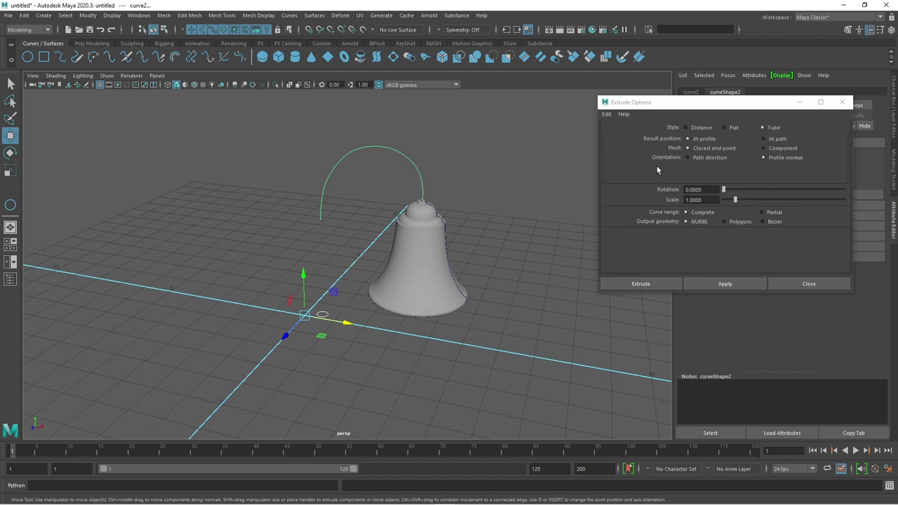
{"action": "left_click", "coordinate": [727, 286]}
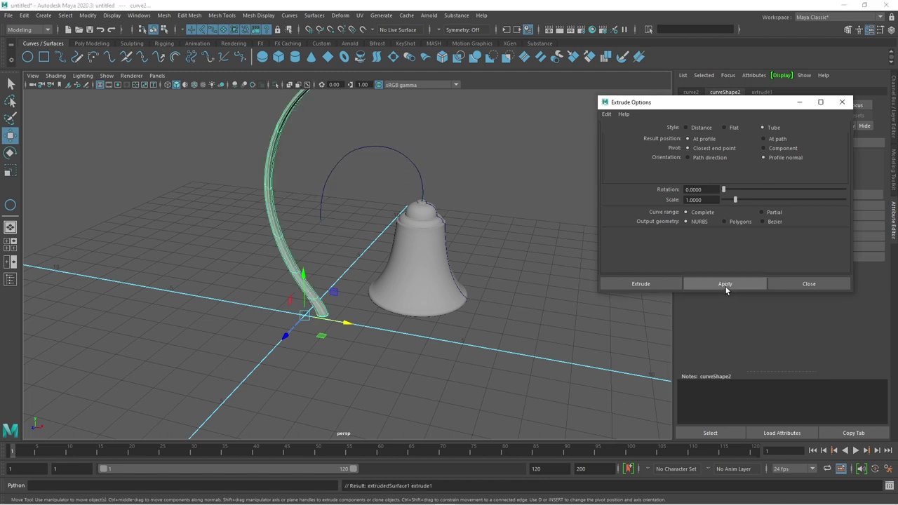
{"action": "left_click_drag", "start_coordinate": [481, 316], "coordinate": [442, 293], "text": "alt"}
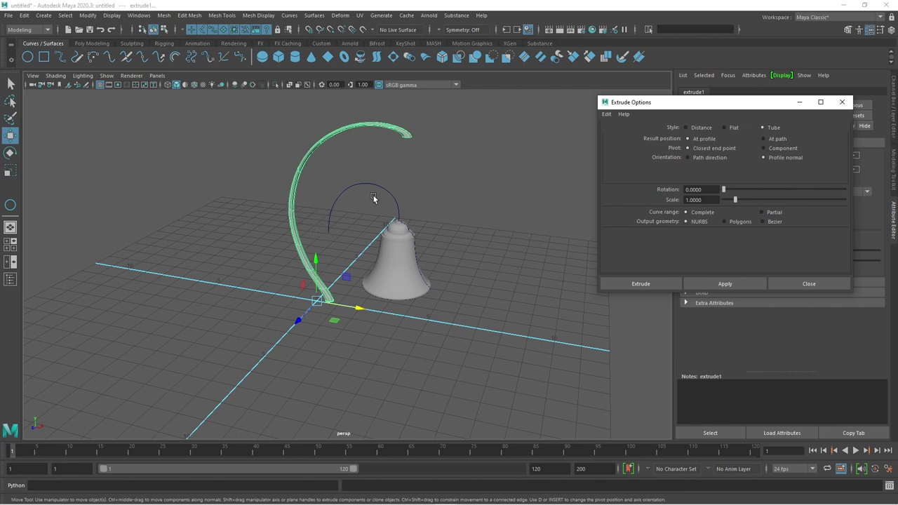
{"action": "scroll", "coordinate": [385, 202], "scroll_direction": "up", "scroll_amount": 2}
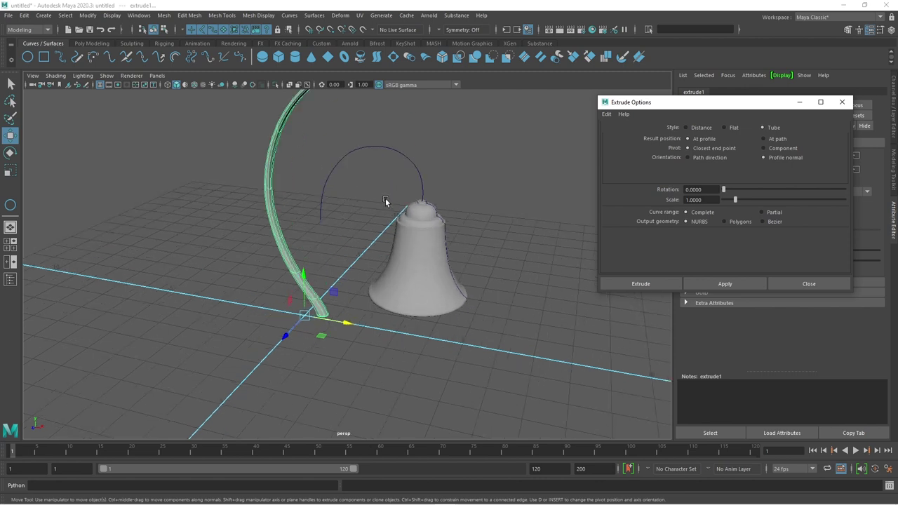
{"action": "left_click_drag", "start_coordinate": [385, 201], "coordinate": [409, 219], "text": "alt"}
{"action": "key", "text": "ctrl+z"}
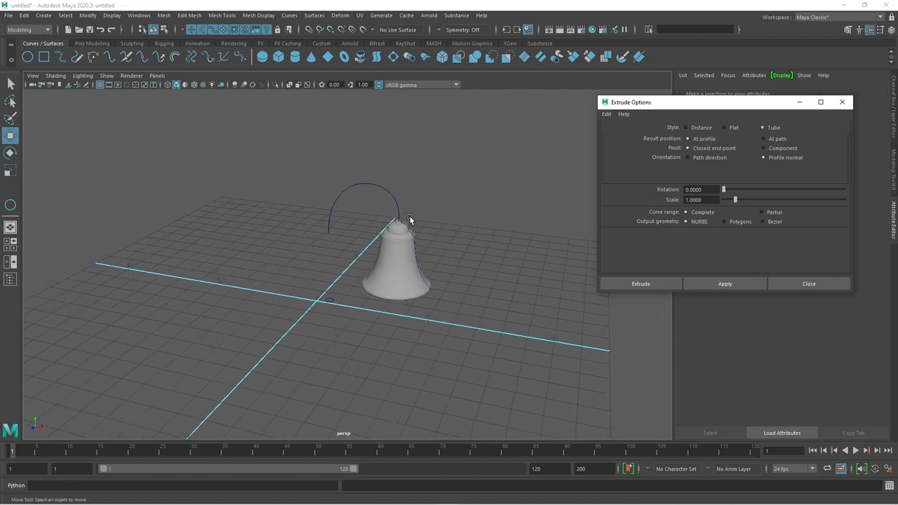
Reselect the arm curve and set the extrude Result position to At path
{"action": "left_click", "coordinate": [336, 206]}
{"action": "scroll", "coordinate": [454, 276], "scroll_direction": "up", "scroll_amount": 2}
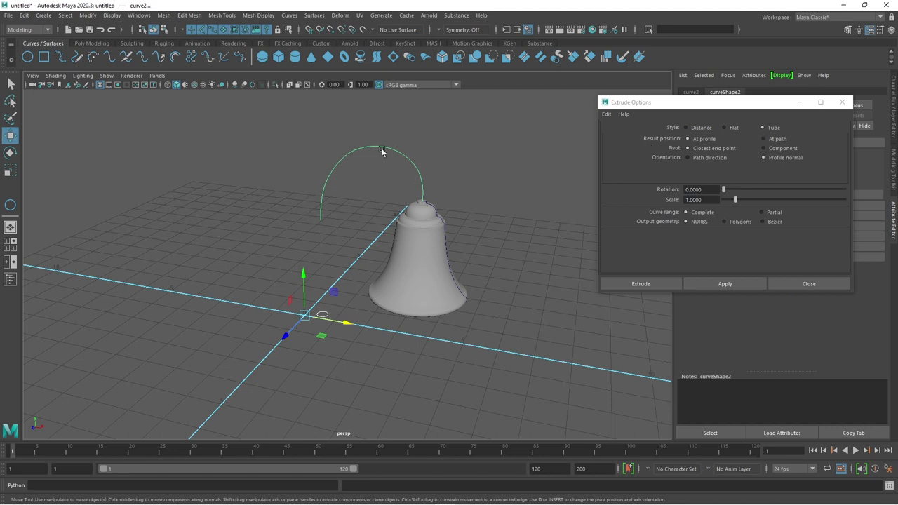
{"action": "left_click", "coordinate": [764, 139]}
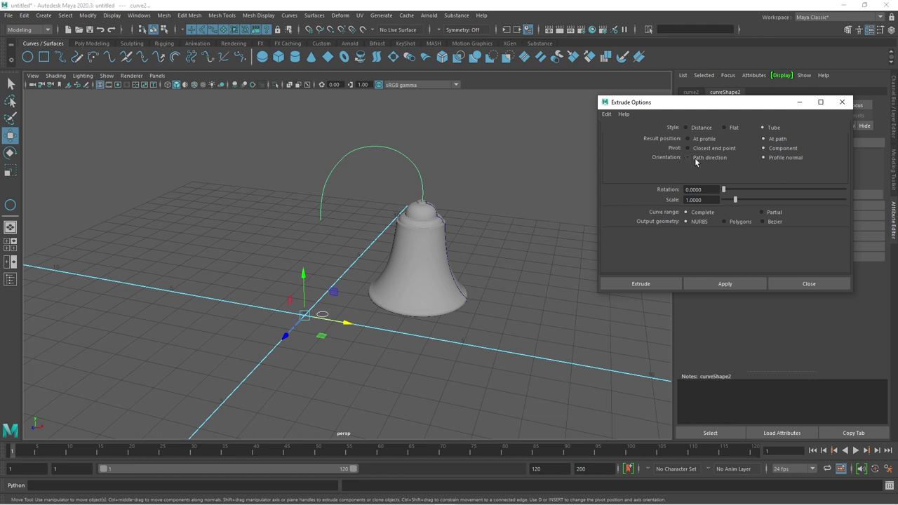
Sweep the circle along curve2 into the tube arm extrude1, redoing it once, and close Extrude Options
{"action": "left_click", "coordinate": [724, 284]}
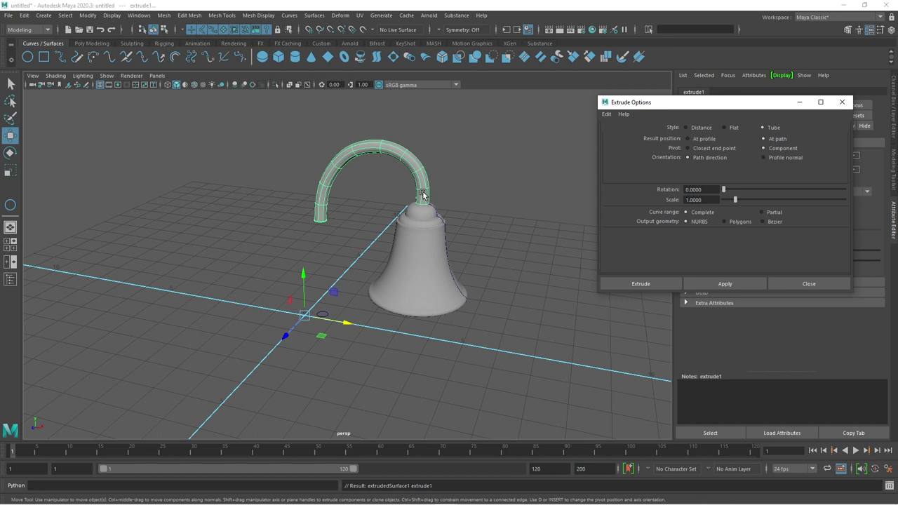
{"action": "key", "text": "ctrl+z"}
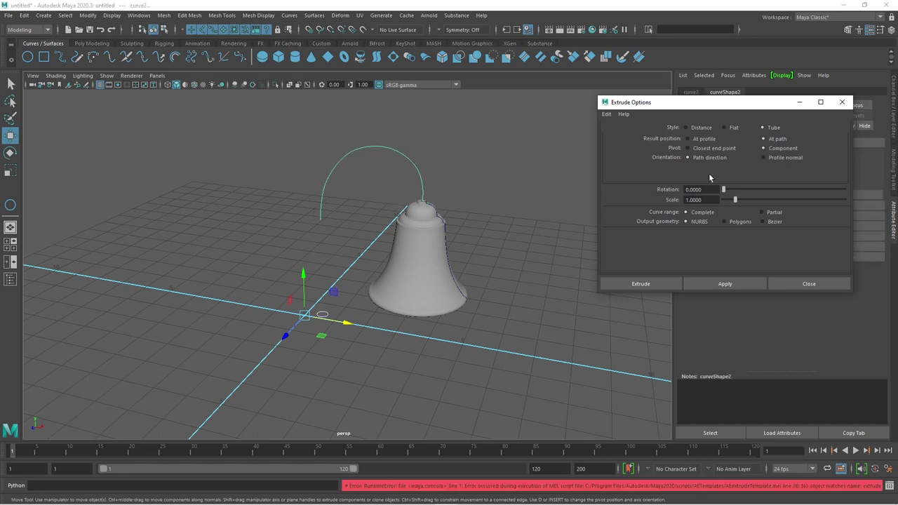
{"action": "left_click", "coordinate": [727, 283]}
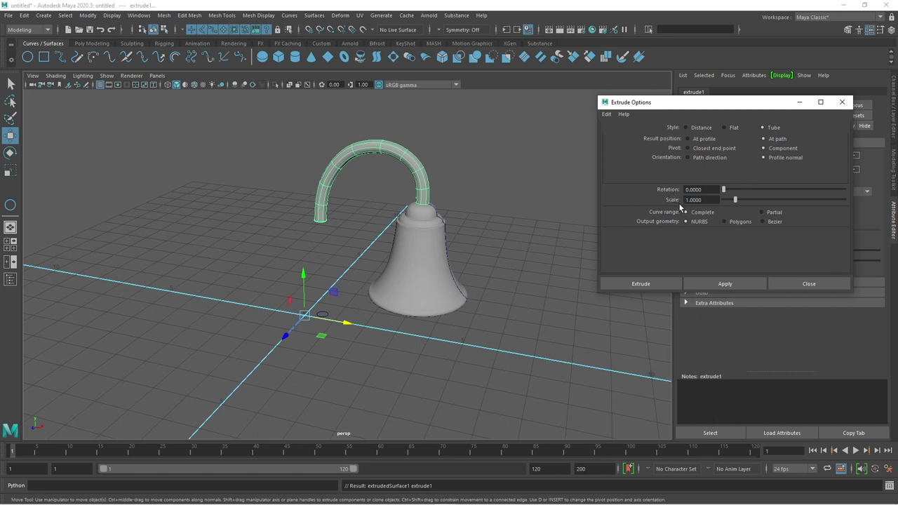
{"action": "left_click", "coordinate": [794, 283]}
{"action": "scroll", "coordinate": [447, 267], "scroll_direction": "up", "scroll_amount": 3}
{"action": "scroll", "coordinate": [416, 261], "scroll_direction": "up", "scroll_amount": 2}
Lower the makeNurbCircle1 Radius of nurbsCircle1 from 0.179 to 0.114 in the Channel Box
{"action": "mouse_move", "coordinate": [415, 287]}
{"action": "left_mouse_down", "text": "alt"}
{"action": "mouse_move", "coordinate": [444, 254]}
{"action": "mouse_move", "coordinate": [420, 260]}
{"action": "mouse_move", "coordinate": [346, 166]}
{"action": "left_mouse_up", "text": "alt"}
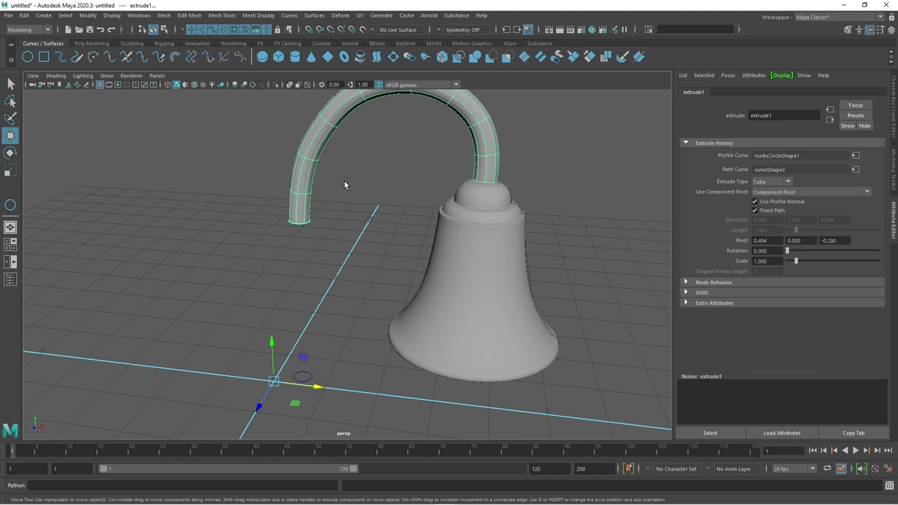
{"action": "left_click", "coordinate": [313, 376]}
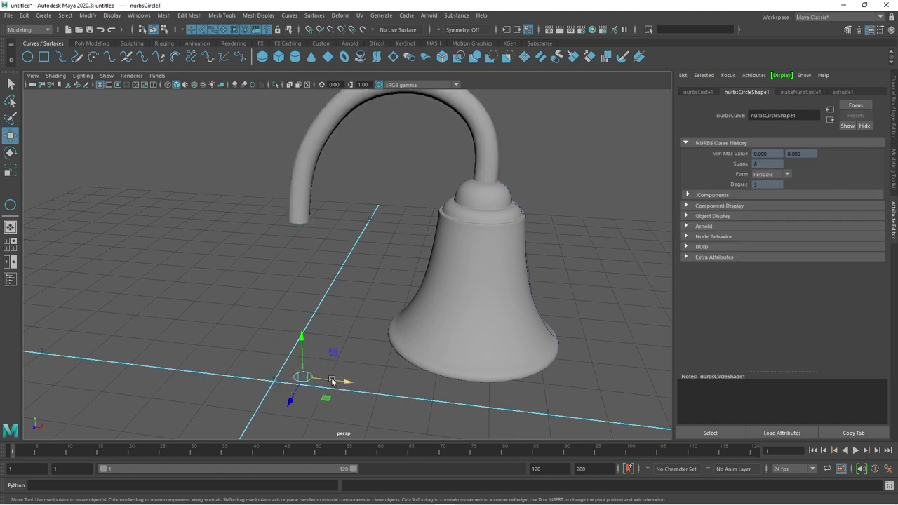
{"action": "left_click", "coordinate": [332, 384]}
{"action": "left_click", "coordinate": [894, 116]}
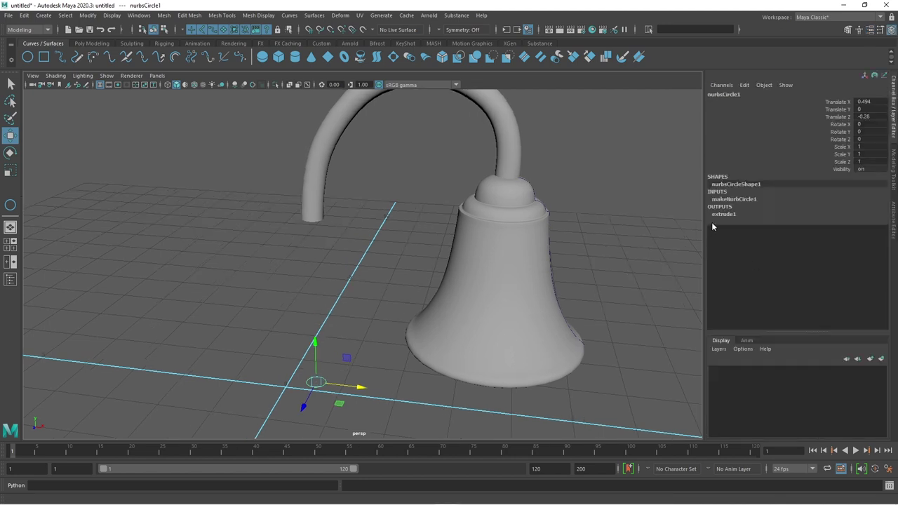
{"action": "left_click", "coordinate": [726, 200]}
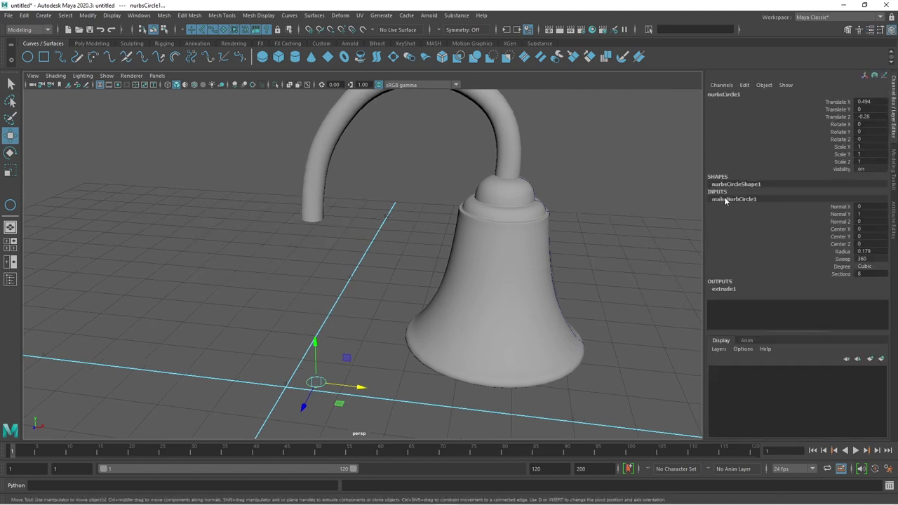
{"action": "left_click", "coordinate": [846, 253]}
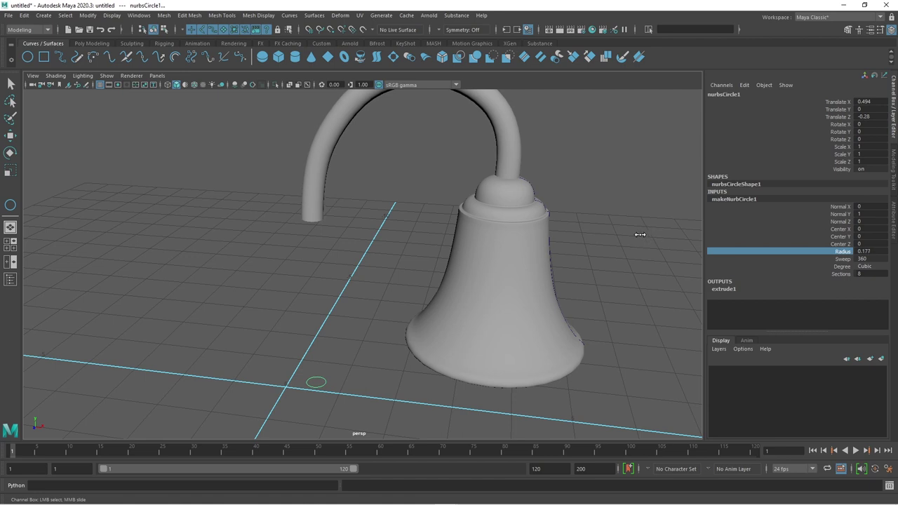
{"action": "mouse_move", "coordinate": [640, 234]}
{"action": "middle_mouse_down"}
{"action": "mouse_move", "coordinate": [392, 280]}
{"action": "mouse_move", "coordinate": [331, 310]}
{"action": "mouse_move", "coordinate": [345, 310]}
{"action": "middle_mouse_up"}
In the wireframe front reference view, thin the arm's profile radius further to 0.091
{"action": "key", "text": "space"}
{"action": "key", "text": "space"}
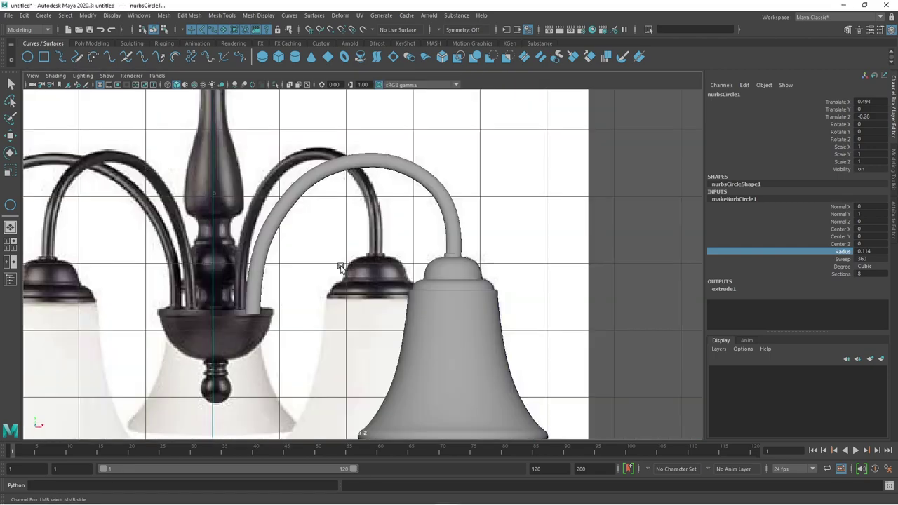
{"action": "scroll", "coordinate": [340, 268], "scroll_direction": "up", "scroll_amount": 1}
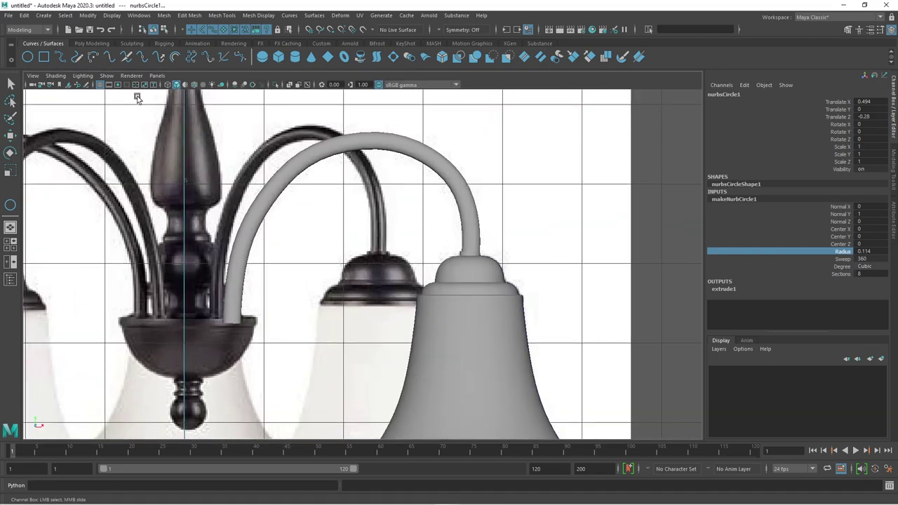
{"action": "left_click", "coordinate": [56, 76]}
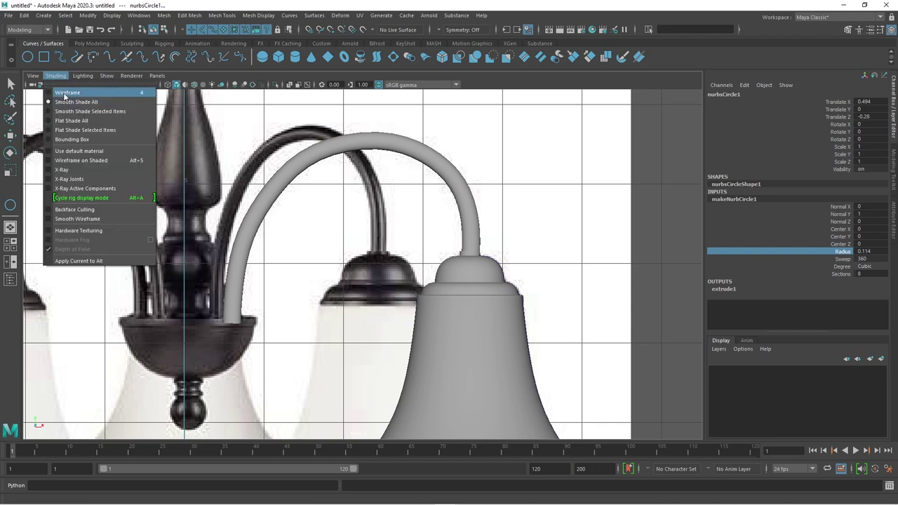
{"action": "left_click", "coordinate": [67, 93]}
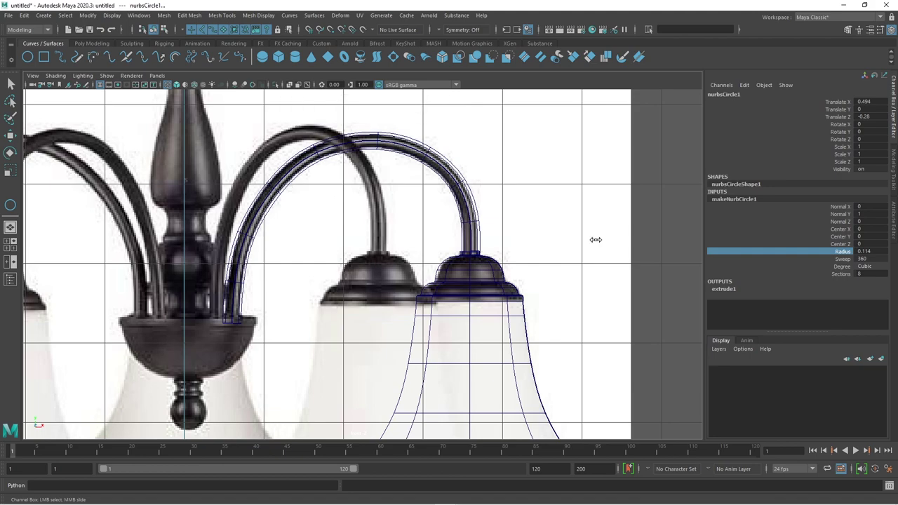
{"action": "middle_click_drag", "start_coordinate": [593, 238], "coordinate": [495, 273]}
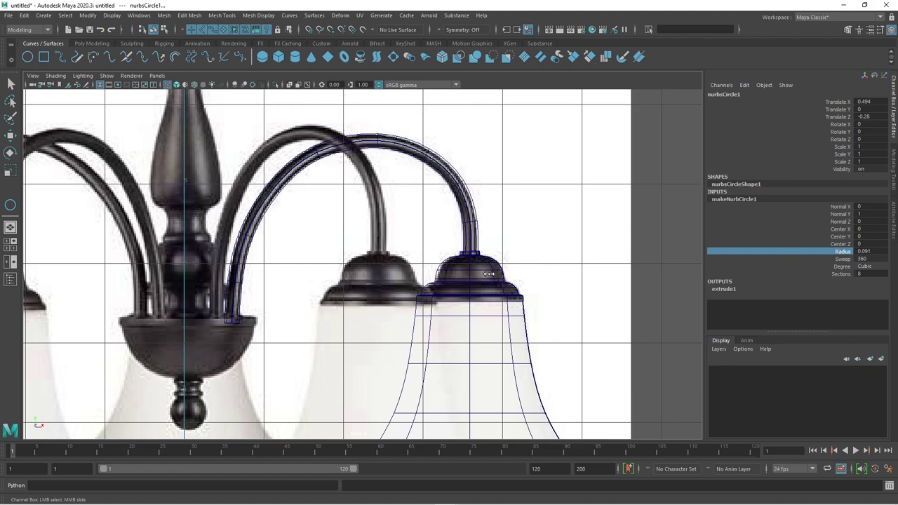
{"action": "scroll", "coordinate": [493, 268], "scroll_direction": "up", "scroll_amount": 3}
{"action": "scroll", "coordinate": [522, 262], "scroll_direction": "up", "scroll_amount": 3}
{"action": "scroll", "coordinate": [625, 274], "scroll_direction": "up", "scroll_amount": 3}
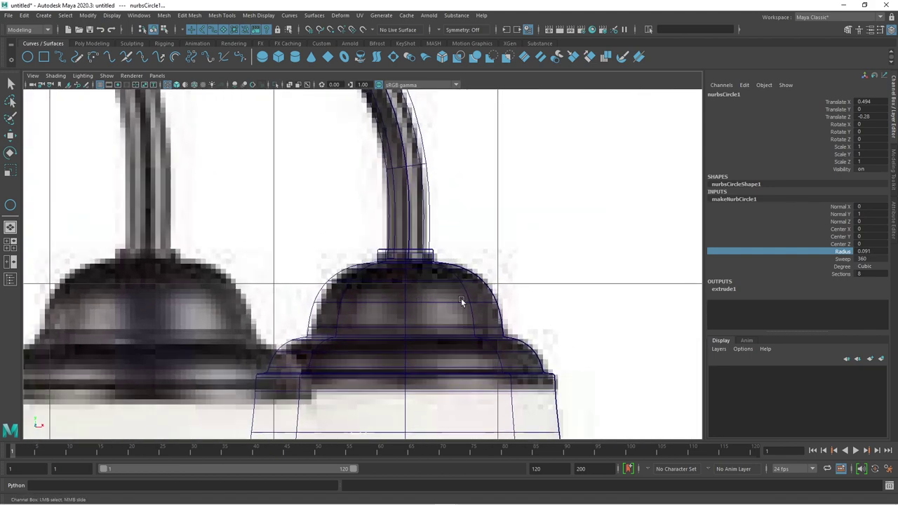
{"action": "scroll", "coordinate": [461, 304], "scroll_direction": "up", "scroll_amount": 3}
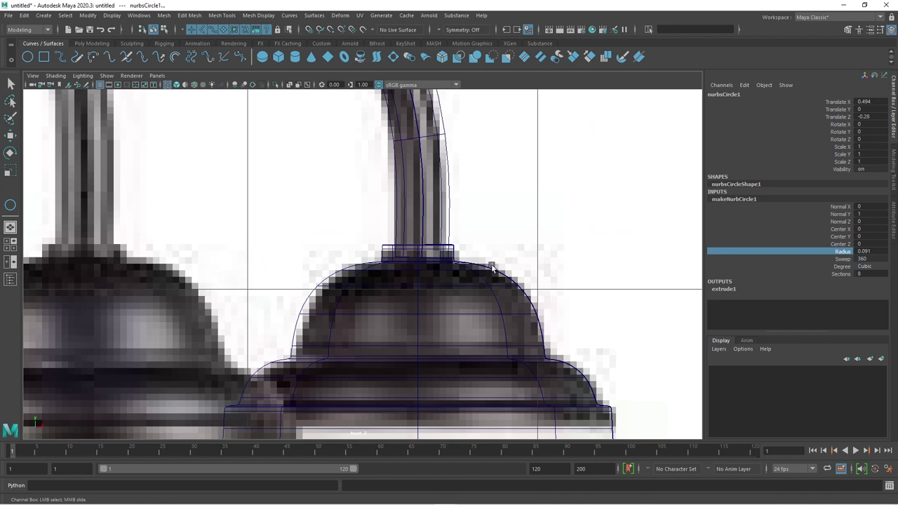
Check curve2's control vertices, then deselect and orbit the perspective view around the bell and arm
{"action": "key", "text": "w"}
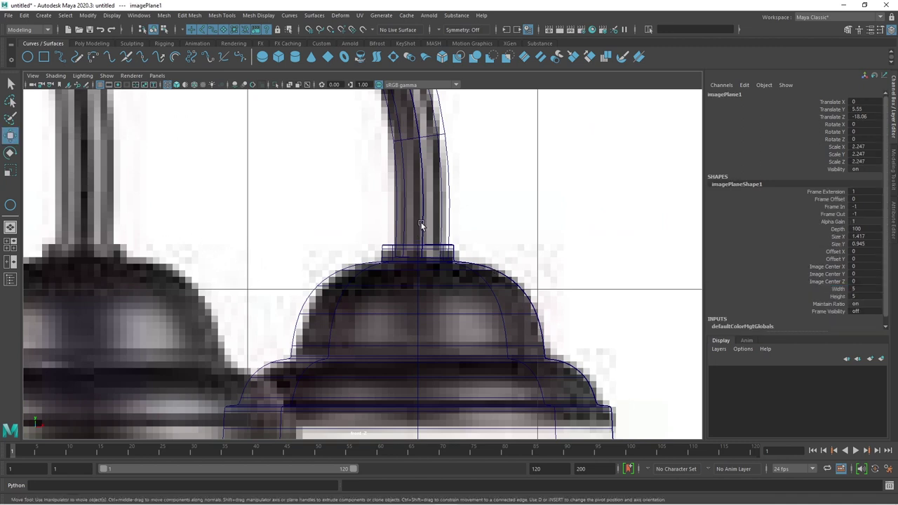
{"action": "left_click", "coordinate": [422, 226]}
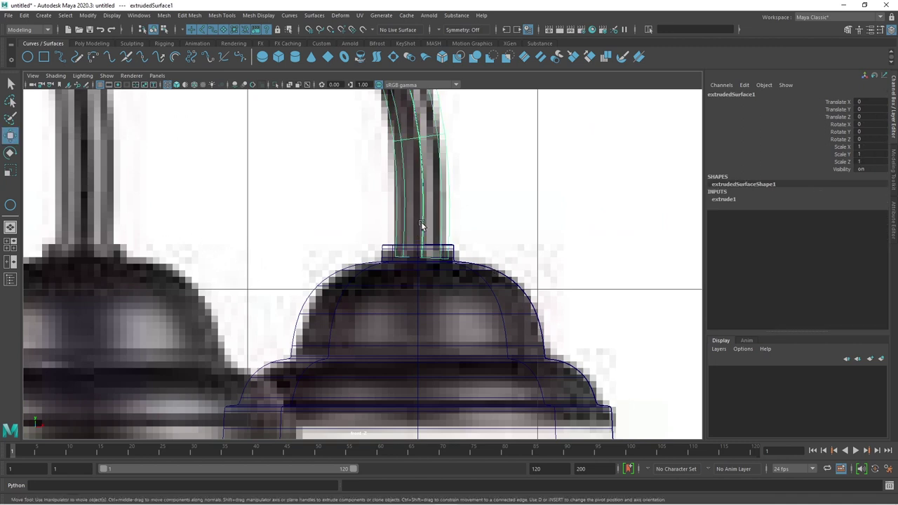
{"action": "left_click", "coordinate": [443, 185]}
{"action": "right_click", "coordinate": [512, 174]}
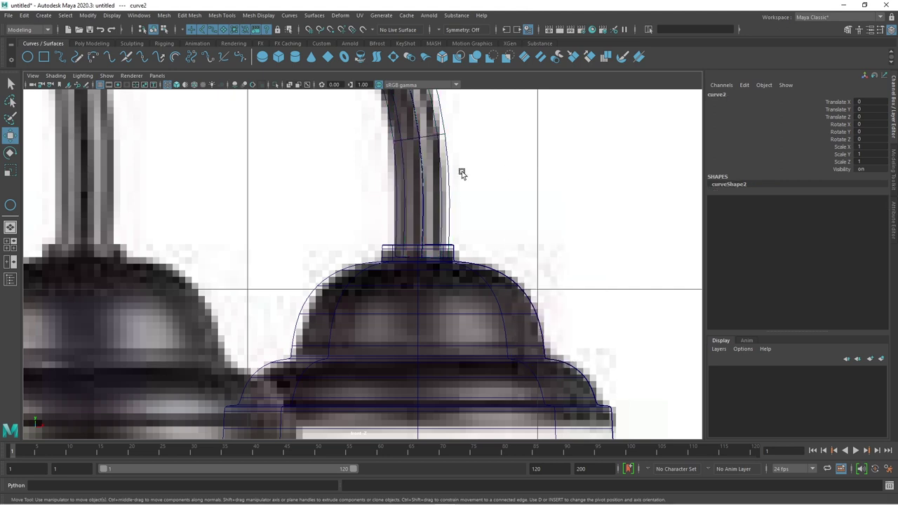
{"action": "right_click", "coordinate": [423, 177]}
{"action": "left_click", "coordinate": [379, 175]}
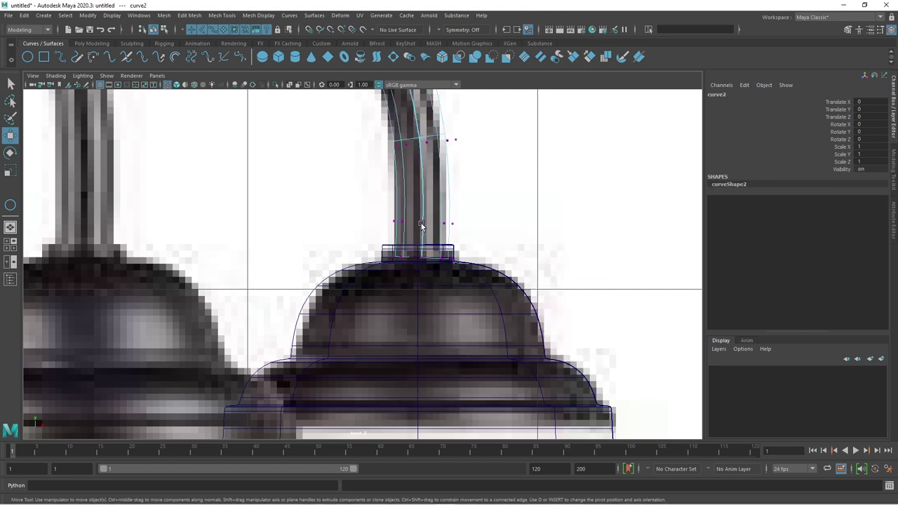
{"action": "key", "text": "space"}
{"action": "key", "text": "space"}
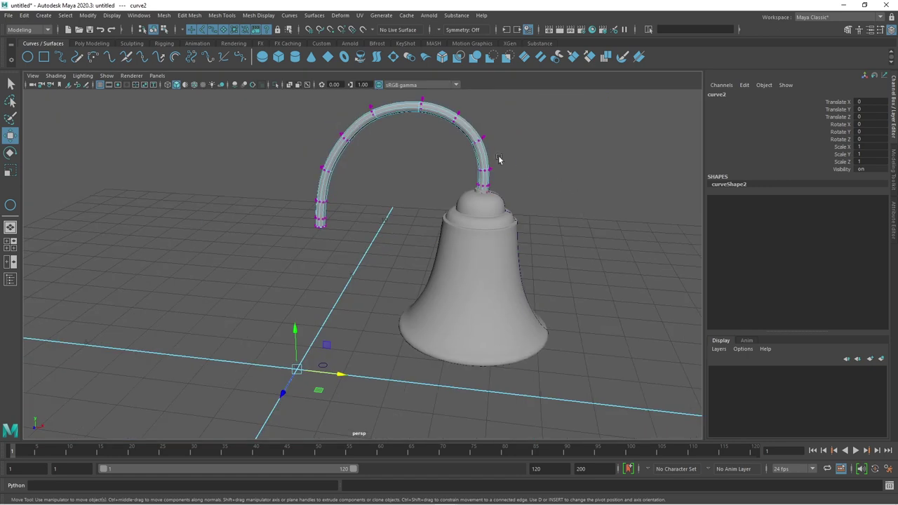
{"action": "right_click_drag", "start_coordinate": [491, 161], "coordinate": [554, 162]}
{"action": "left_click", "coordinate": [552, 161]}
{"action": "mouse_move", "coordinate": [553, 162]}
{"action": "left_mouse_down", "text": "alt"}
{"action": "mouse_move", "coordinate": [515, 249]}
{"action": "mouse_move", "coordinate": [536, 300]}
{"action": "mouse_move", "coordinate": [568, 265]}
{"action": "mouse_move", "coordinate": [481, 296]}
{"action": "left_mouse_up", "text": "alt"}
{"action": "scroll", "coordinate": [561, 267], "scroll_direction": "down", "scroll_amount": 3}
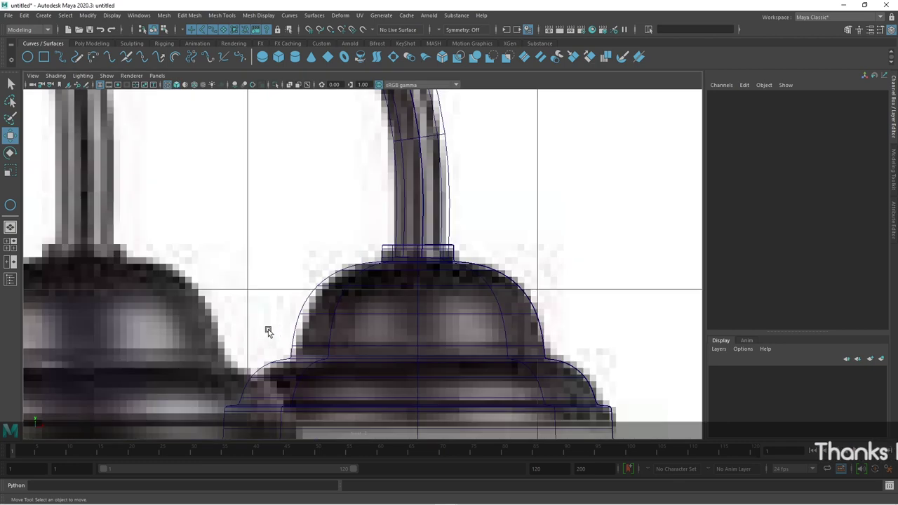
Zoom out to the whole reference chandelier, then zoom in on its bottom finial ball
{"action": "scroll", "coordinate": [269, 331], "scroll_direction": "down", "scroll_amount": 5}
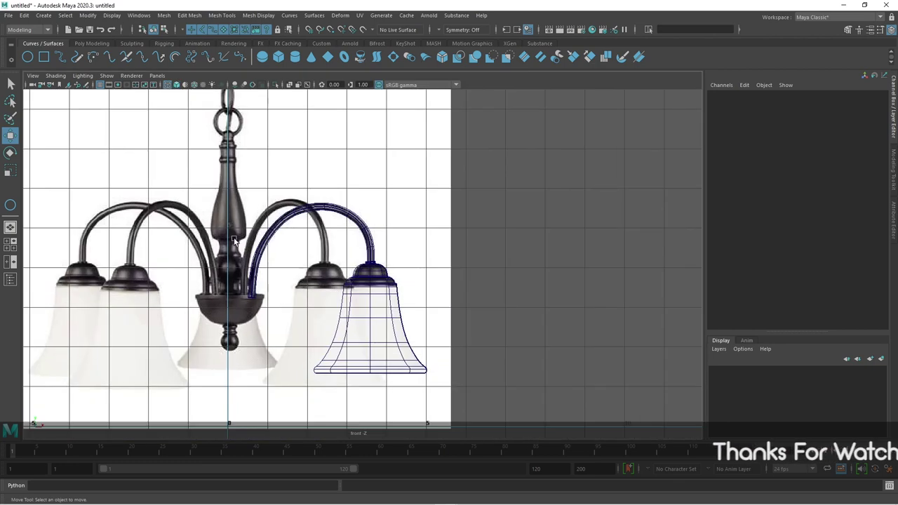
{"action": "scroll", "coordinate": [401, 352], "scroll_direction": "up", "scroll_amount": 3}
{"action": "scroll", "coordinate": [202, 371], "scroll_direction": "down", "scroll_amount": 3}
{"action": "scroll", "coordinate": [444, 315], "scroll_direction": "up", "scroll_amount": 3}
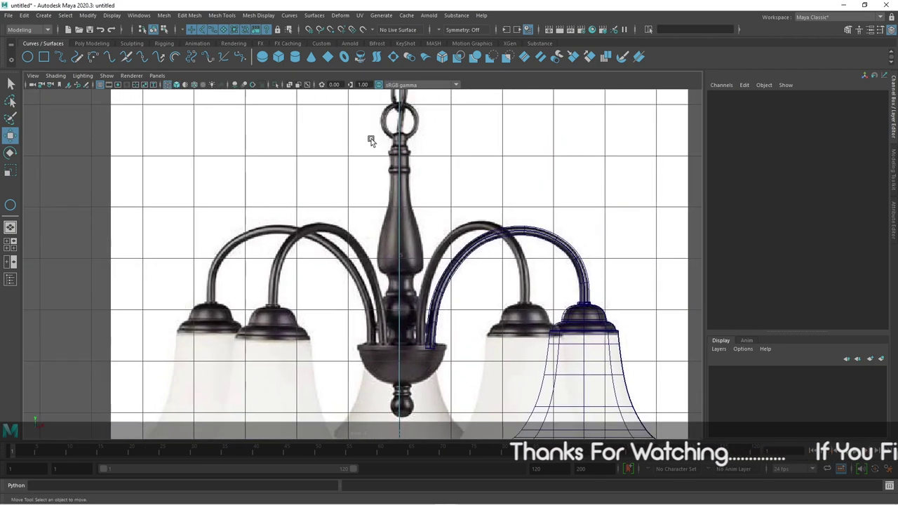
{"action": "scroll", "coordinate": [407, 316], "scroll_direction": "down", "scroll_amount": 3}
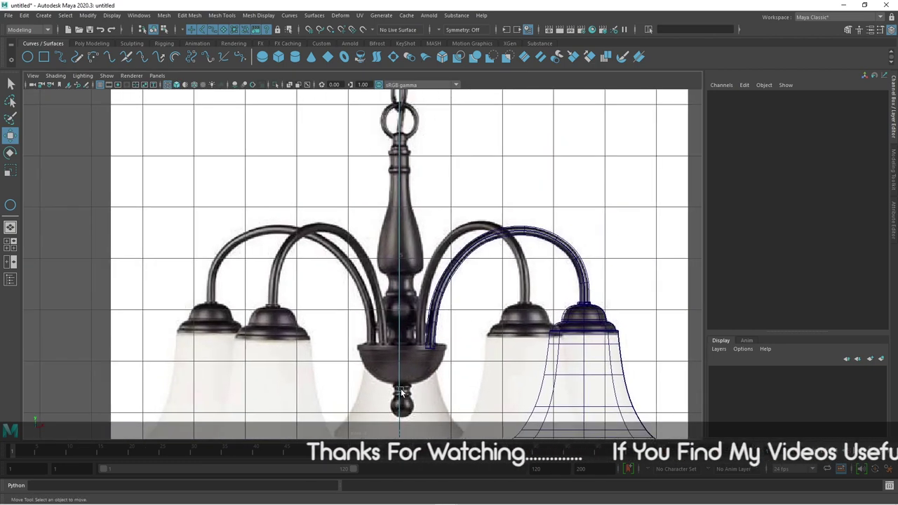
{"action": "scroll", "coordinate": [413, 380], "scroll_direction": "up", "scroll_amount": 3}
{"action": "scroll", "coordinate": [414, 379], "scroll_direction": "down", "scroll_amount": 3}
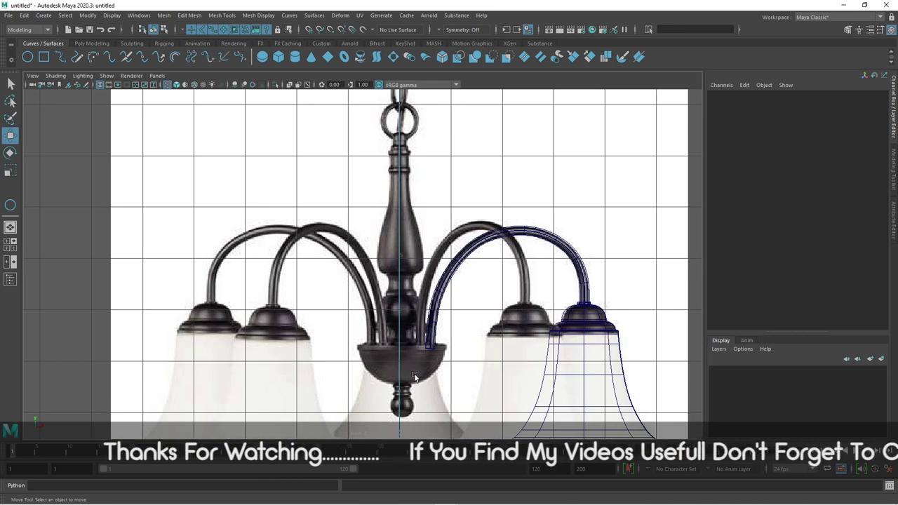
{"action": "scroll", "coordinate": [414, 376], "scroll_direction": "up", "scroll_amount": 3}
{"action": "scroll", "coordinate": [413, 377], "scroll_direction": "down", "scroll_amount": 3}
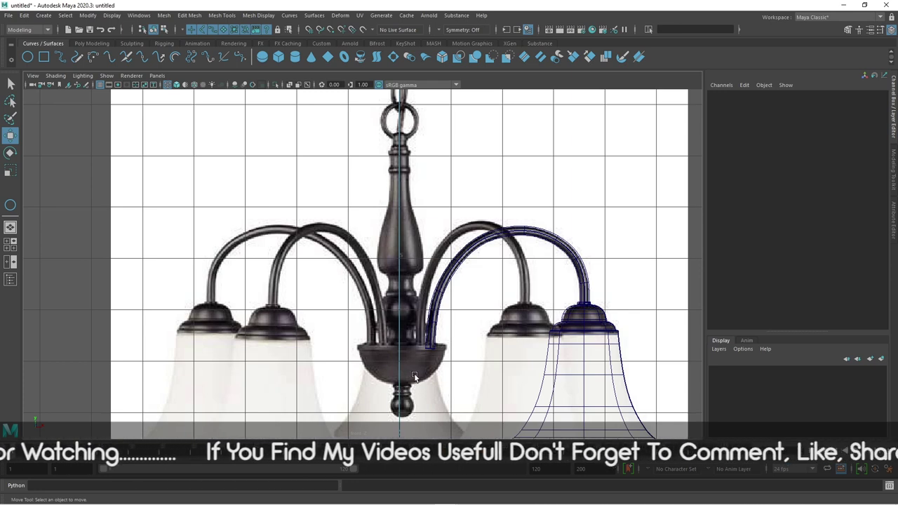
{"action": "scroll", "coordinate": [412, 364], "scroll_direction": "up", "scroll_amount": 3}
{"action": "scroll", "coordinate": [410, 359], "scroll_direction": "up", "scroll_amount": 2}
{"action": "scroll", "coordinate": [393, 343], "scroll_direction": "up", "scroll_amount": 2}
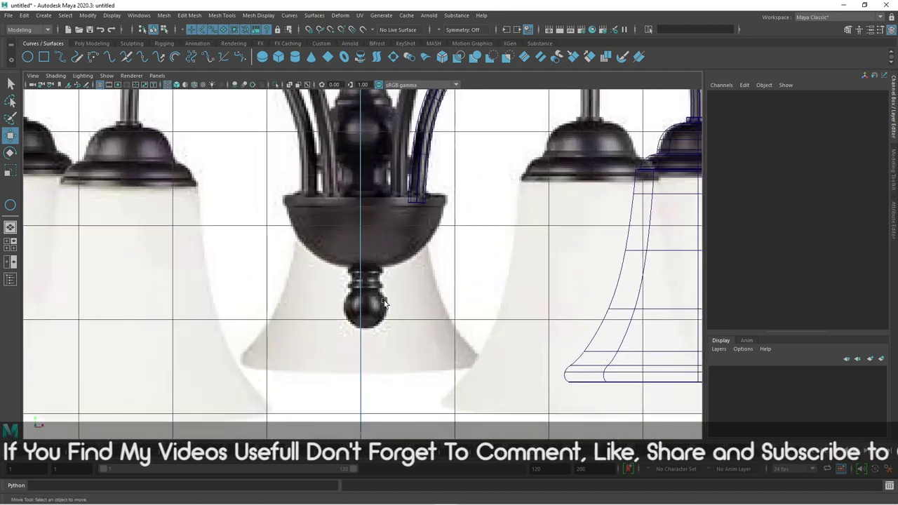
{"action": "scroll", "coordinate": [372, 323], "scroll_direction": "up", "scroll_amount": 2}
{"action": "scroll", "coordinate": [344, 295], "scroll_direction": "up", "scroll_amount": 2}
{"action": "scroll", "coordinate": [344, 298], "scroll_direction": "up", "scroll_amount": 1}
{"action": "scroll", "coordinate": [347, 327], "scroll_direction": "up", "scroll_amount": 1}
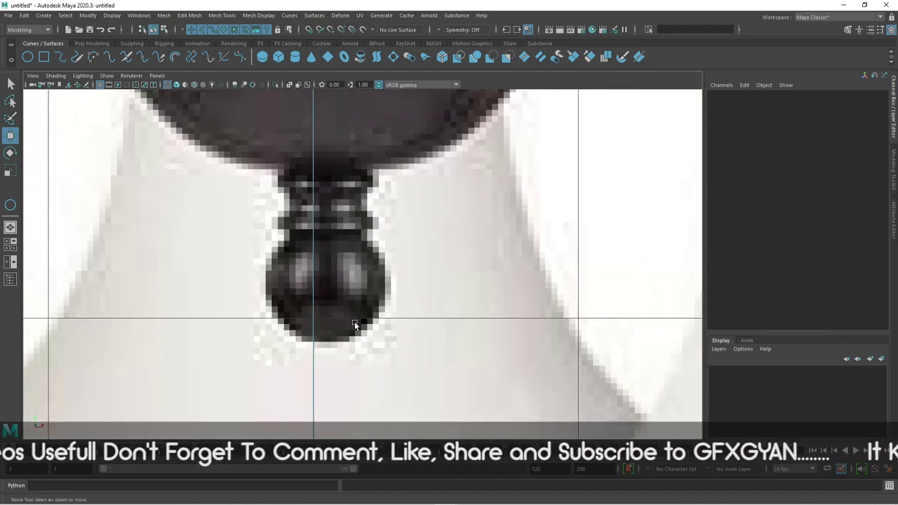
Start a CV curve in the front view at the knob's bottom centre, tracing its lower outline
{"action": "left_click", "coordinate": [44, 15]}
{"action": "mouse_move", "coordinate": [64, 86]}
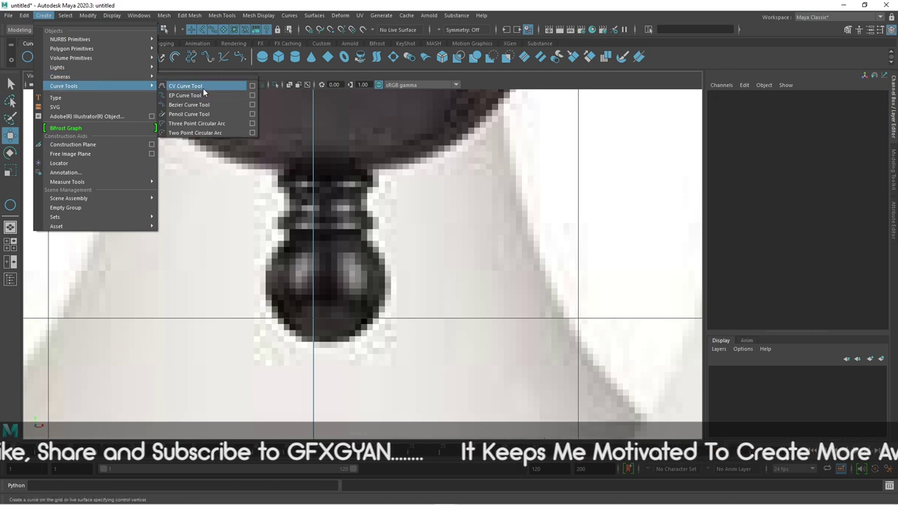
{"action": "left_click", "coordinate": [233, 86]}
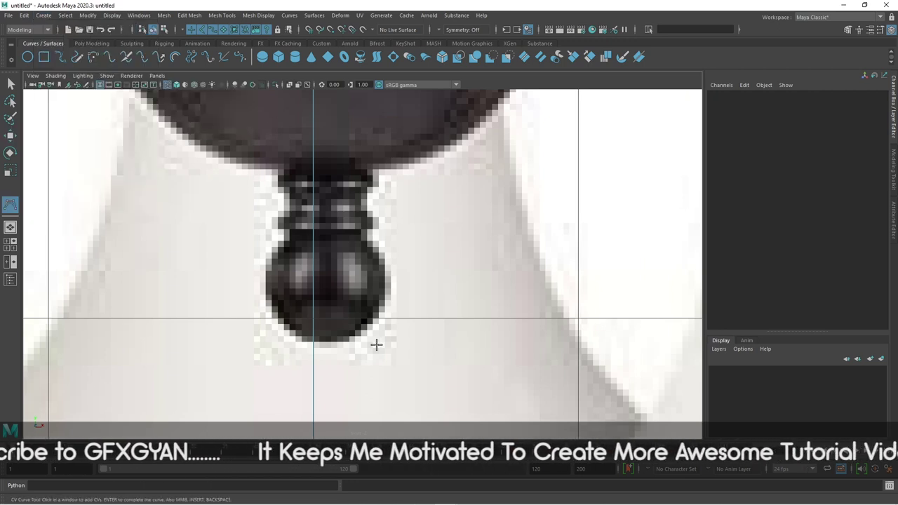
{"action": "scroll", "coordinate": [331, 368], "scroll_direction": "up", "scroll_amount": 2}
{"action": "left_click", "coordinate": [315, 365]}
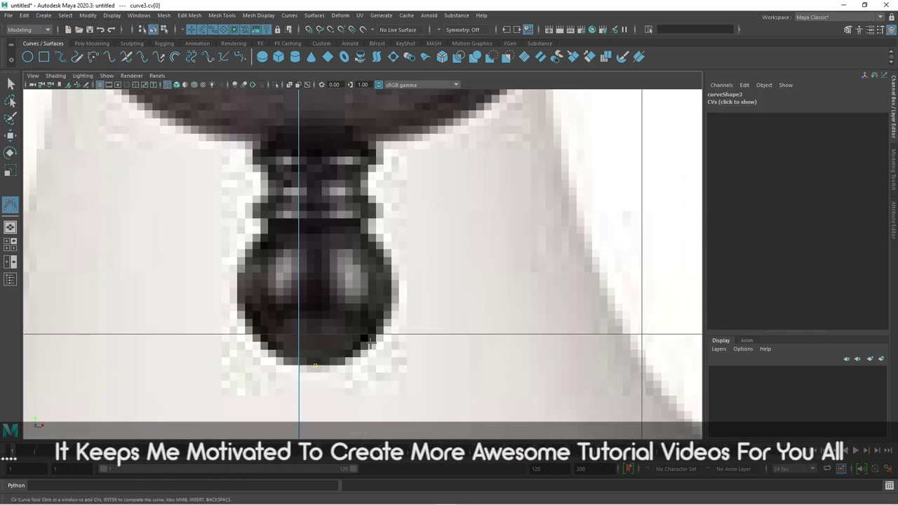
{"action": "left_click", "coordinate": [385, 317]}
{"action": "left_click", "coordinate": [393, 278]}
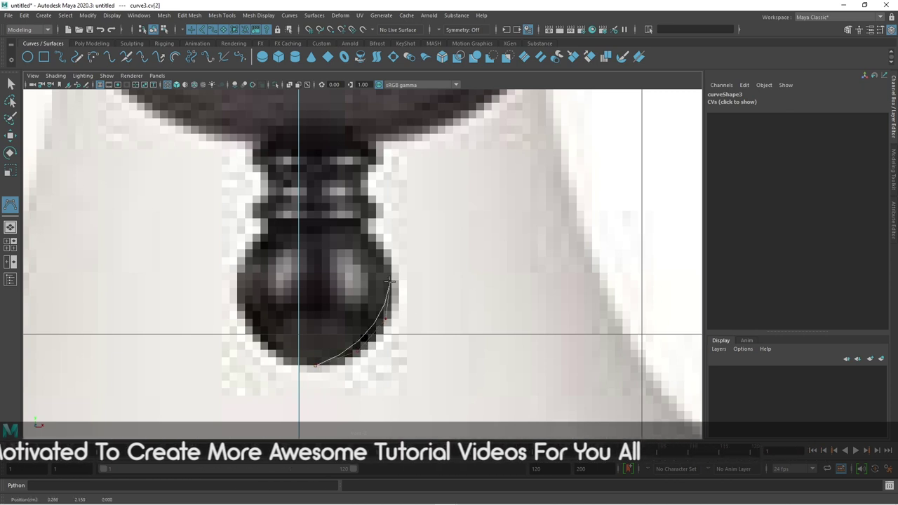
{"action": "left_click", "coordinate": [367, 234]}
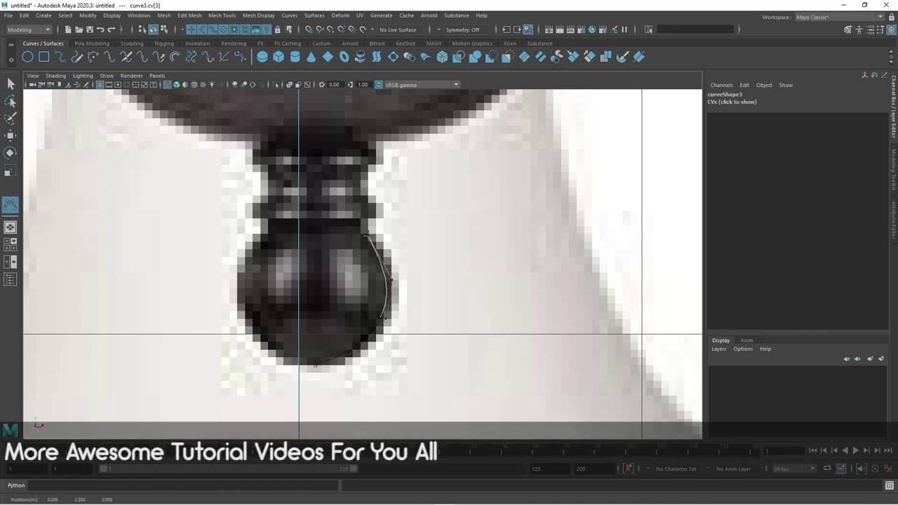
Add CVs up the knob's side and around the step at its neck
{"action": "scroll", "coordinate": [366, 236], "scroll_direction": "up", "scroll_amount": 3}
{"action": "scroll", "coordinate": [382, 273], "scroll_direction": "up", "scroll_amount": 2}
{"action": "left_click", "coordinate": [377, 269]}
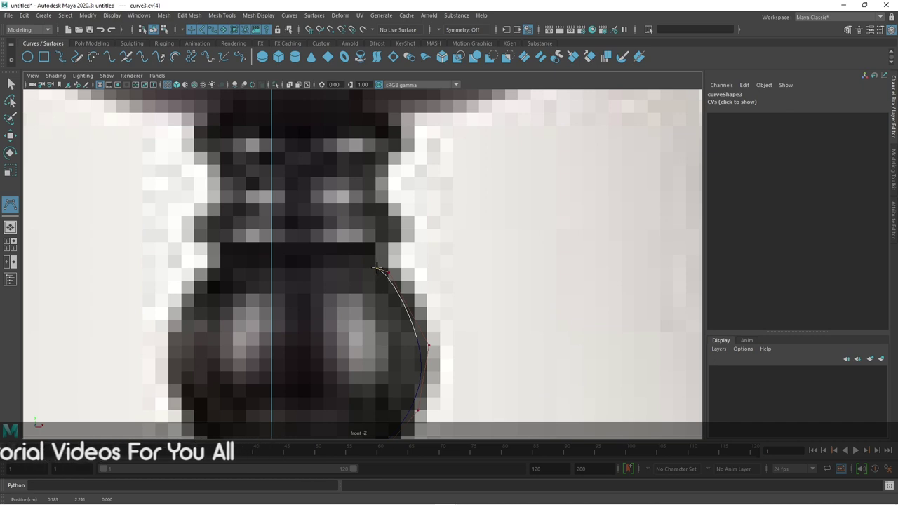
{"action": "left_click", "coordinate": [379, 270]}
{"action": "left_click", "coordinate": [376, 259]}
{"action": "left_click", "coordinate": [375, 251]}
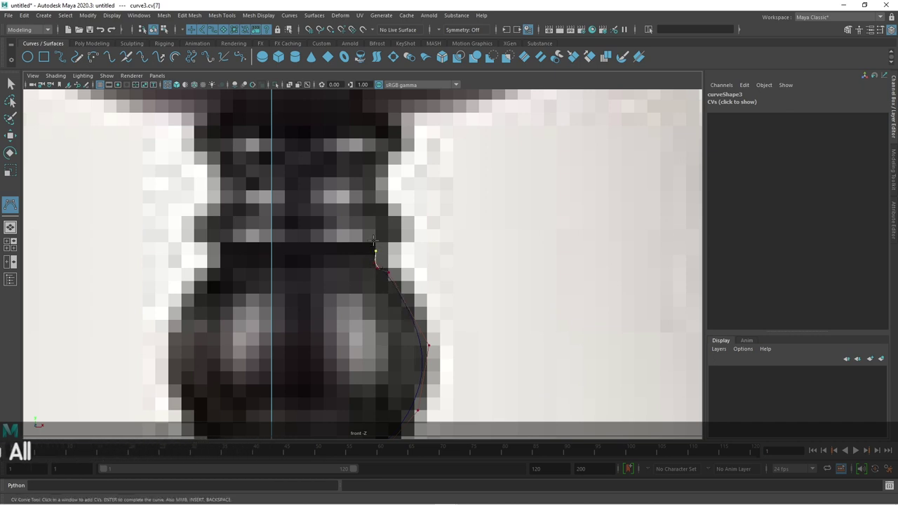
{"action": "left_click", "coordinate": [377, 242]}
{"action": "left_click", "coordinate": [387, 241]}
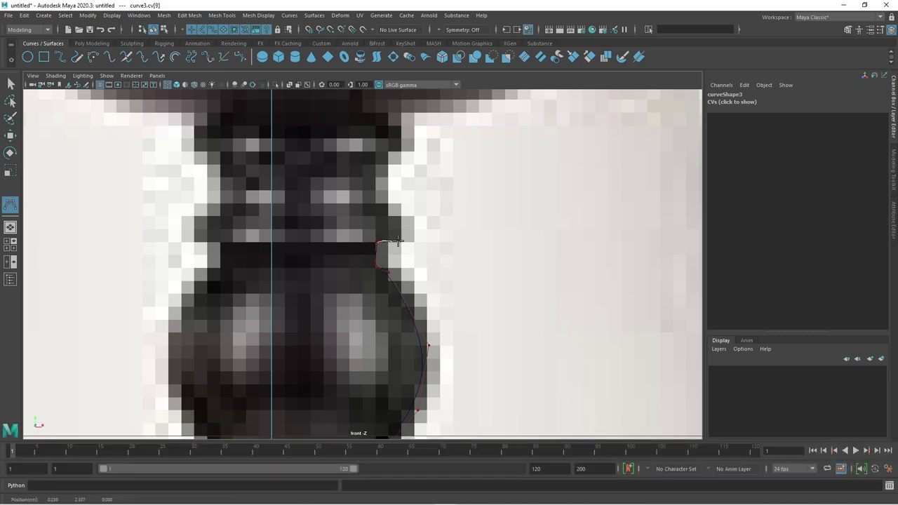
{"action": "left_click", "coordinate": [401, 241]}
{"action": "left_click", "coordinate": [405, 217]}
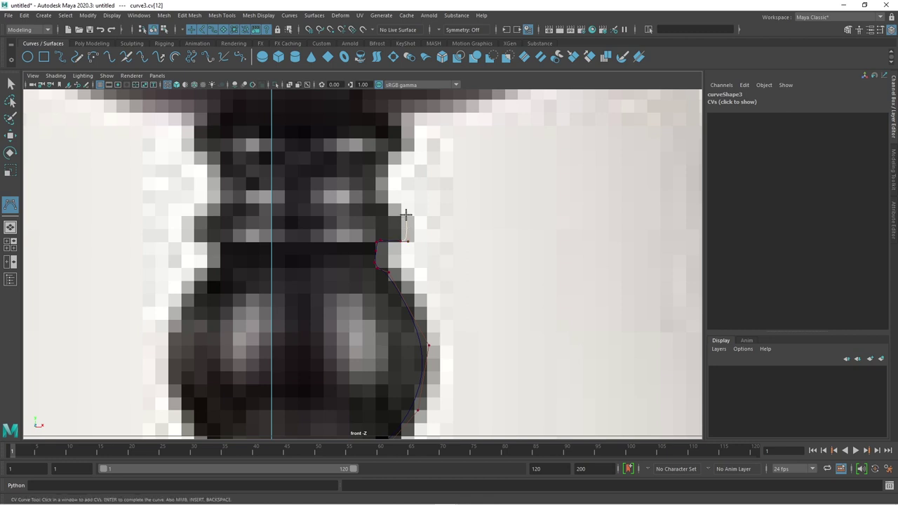
{"action": "left_click", "coordinate": [394, 214]}
{"action": "left_click", "coordinate": [395, 214]}
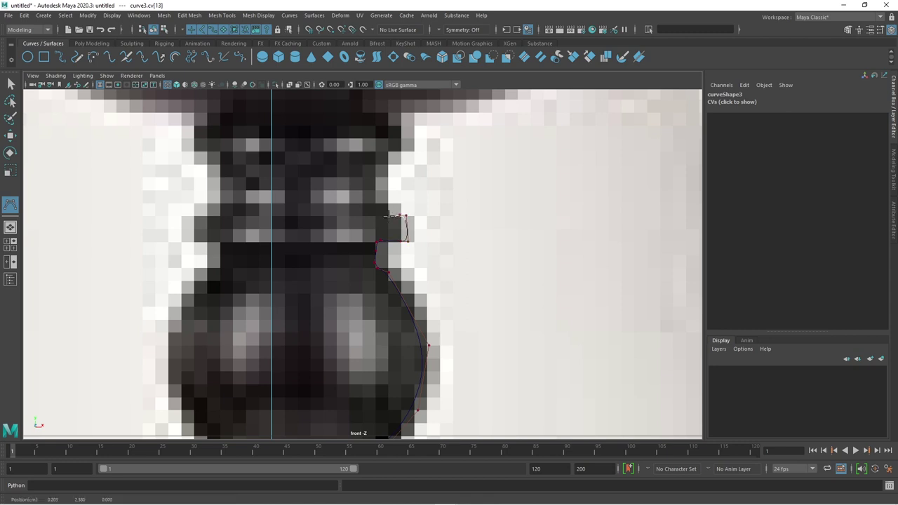
{"action": "left_click", "coordinate": [388, 215]}
Trace the finial neck's ridges upward with more CVs
{"action": "scroll", "coordinate": [385, 216], "scroll_direction": "down", "scroll_amount": 5}
{"action": "scroll", "coordinate": [378, 216], "scroll_direction": "up", "scroll_amount": 2}
{"action": "scroll", "coordinate": [286, 256], "scroll_direction": "up", "scroll_amount": 2}
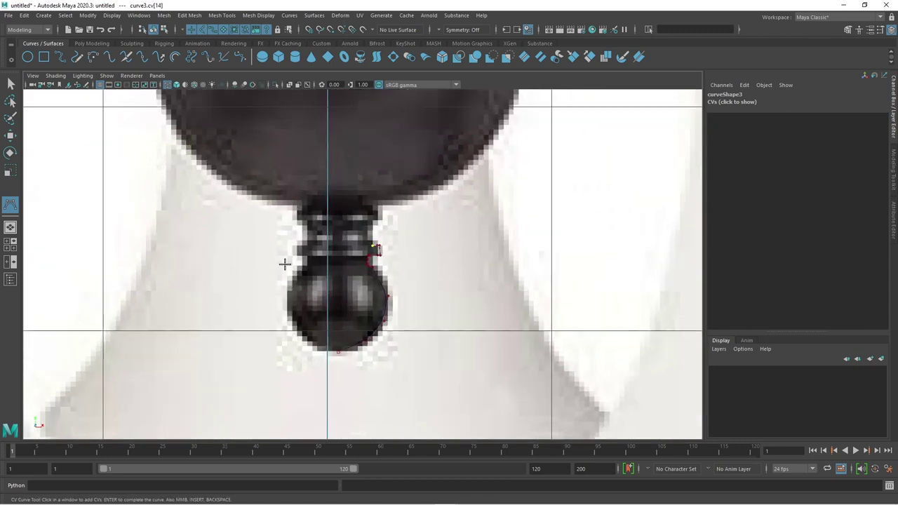
{"action": "scroll", "coordinate": [334, 254], "scroll_direction": "down", "scroll_amount": 8}
{"action": "scroll", "coordinate": [335, 253], "scroll_direction": "up", "scroll_amount": 2}
{"action": "scroll", "coordinate": [334, 254], "scroll_direction": "up", "scroll_amount": 2}
{"action": "scroll", "coordinate": [365, 264], "scroll_direction": "up", "scroll_amount": 2}
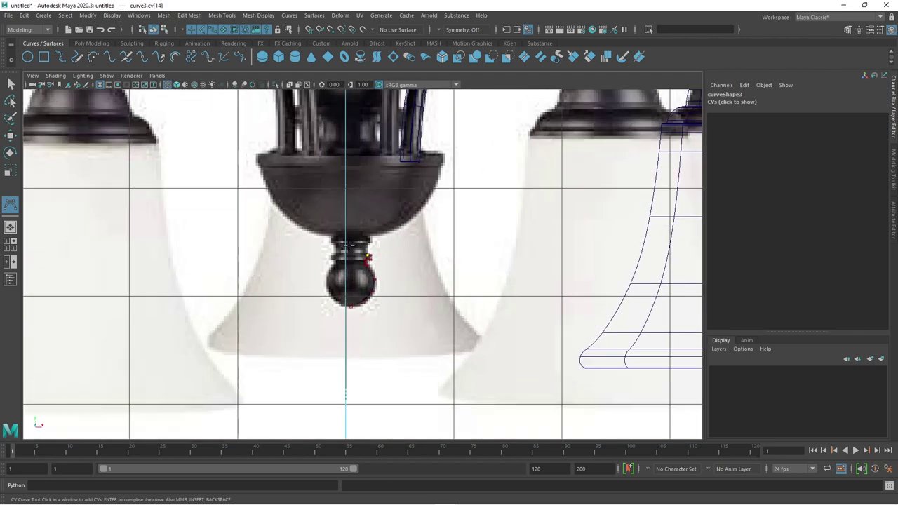
{"action": "scroll", "coordinate": [400, 273], "scroll_direction": "up", "scroll_amount": 2}
{"action": "middle_click_drag", "start_coordinate": [401, 273], "coordinate": [383, 329], "text": "alt"}
{"action": "scroll", "coordinate": [357, 319], "scroll_direction": "up", "scroll_amount": 2}
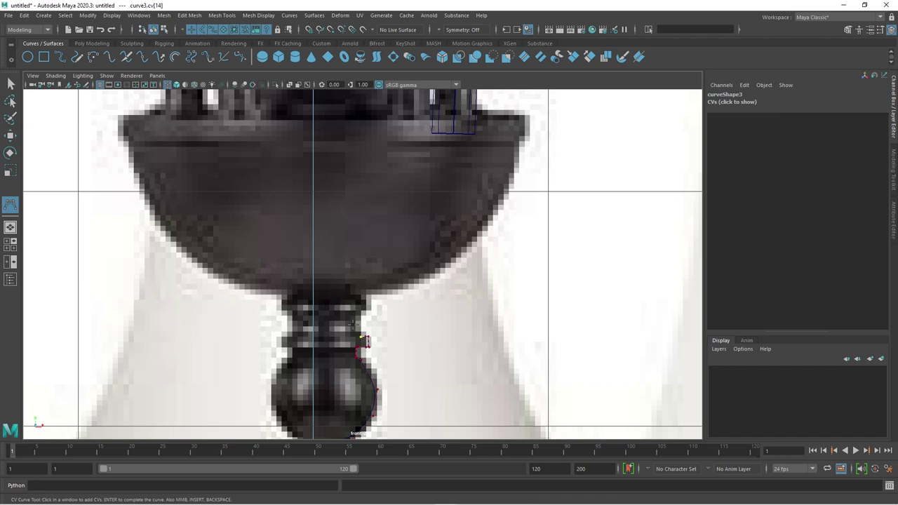
{"action": "scroll", "coordinate": [365, 340], "scroll_direction": "up", "scroll_amount": 2}
{"action": "scroll", "coordinate": [365, 333], "scroll_direction": "up", "scroll_amount": 2}
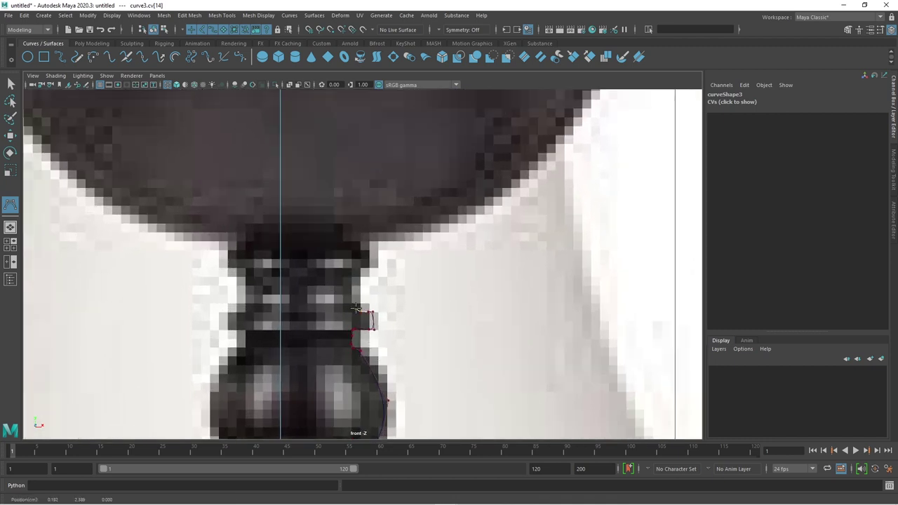
{"action": "left_click", "coordinate": [355, 306]}
{"action": "left_click", "coordinate": [357, 299]}
{"action": "left_click", "coordinate": [357, 278]}
{"action": "left_click", "coordinate": [360, 273]}
{"action": "left_click", "coordinate": [371, 271]}
{"action": "left_click", "coordinate": [373, 258]}
{"action": "left_click", "coordinate": [371, 250]}
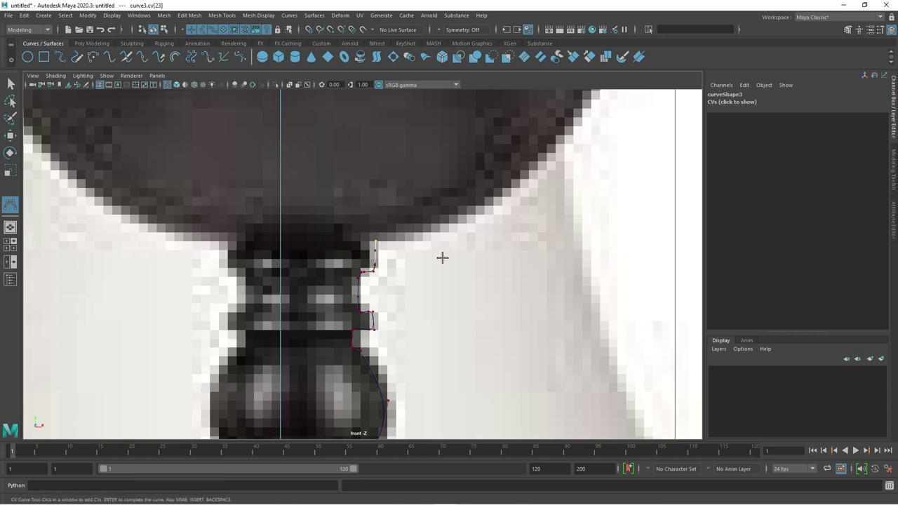
Continue the profile from the neck along the bowl's underside and outer curve to its rim
{"action": "middle_click_drag", "start_coordinate": [443, 256], "coordinate": [334, 311], "text": "alt"}
{"action": "left_click", "coordinate": [286, 303]}
{"action": "left_click", "coordinate": [363, 279]}
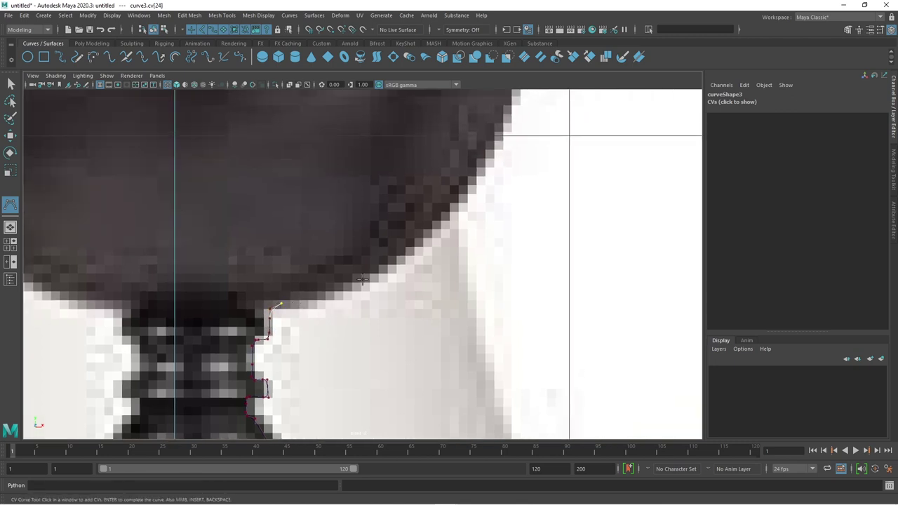
{"action": "left_click", "coordinate": [442, 220]}
{"action": "middle_click_drag", "start_coordinate": [443, 220], "coordinate": [386, 310], "text": "alt"}
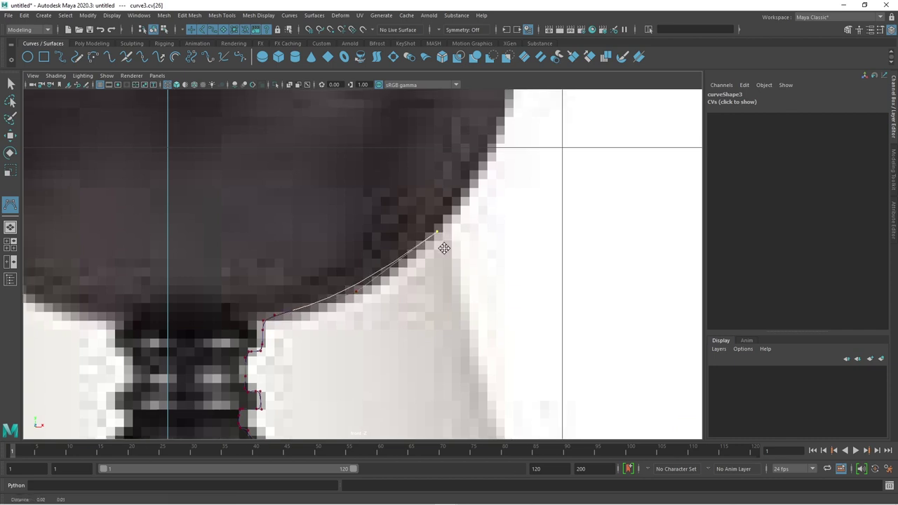
{"action": "left_click", "coordinate": [435, 235]}
{"action": "left_click", "coordinate": [454, 185]}
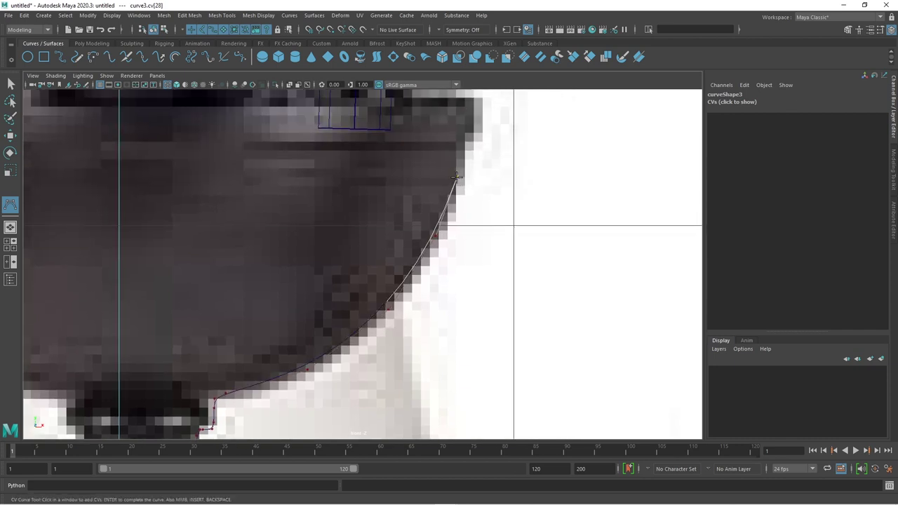
{"action": "middle_click_drag", "start_coordinate": [454, 184], "coordinate": [429, 257], "text": "alt"}
{"action": "left_click", "coordinate": [432, 249]}
{"action": "left_click", "coordinate": [436, 210]}
{"action": "left_click", "coordinate": [437, 207]}
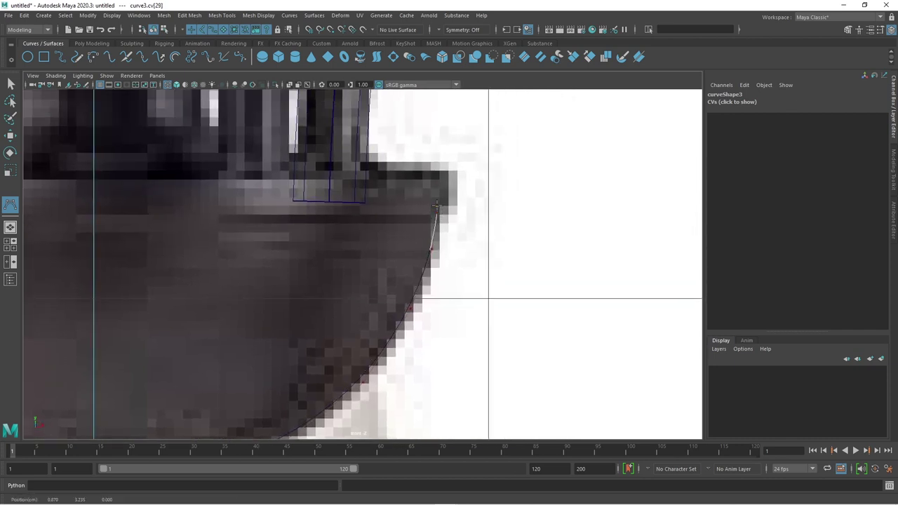
{"action": "left_click", "coordinate": [457, 204]}
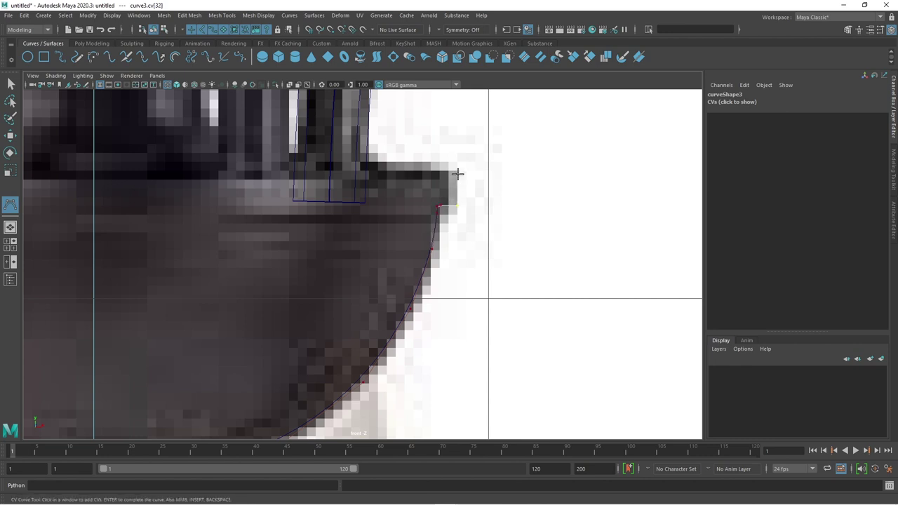
{"action": "left_click", "coordinate": [457, 172]}
{"action": "left_click", "coordinate": [456, 202]}
{"action": "left_click", "coordinate": [455, 172]}
{"action": "left_click", "coordinate": [454, 170]}
{"action": "left_click", "coordinate": [440, 171]}
{"action": "left_click", "coordinate": [371, 168]}
Trace the profile left along the bowl rim and up from it
{"action": "scroll", "coordinate": [364, 197], "scroll_direction": "down", "scroll_amount": 3}
{"action": "scroll", "coordinate": [357, 211], "scroll_direction": "down", "scroll_amount": 4}
{"action": "scroll", "coordinate": [351, 229], "scroll_direction": "up", "scroll_amount": 5}
{"action": "scroll", "coordinate": [364, 245], "scroll_direction": "up", "scroll_amount": 3}
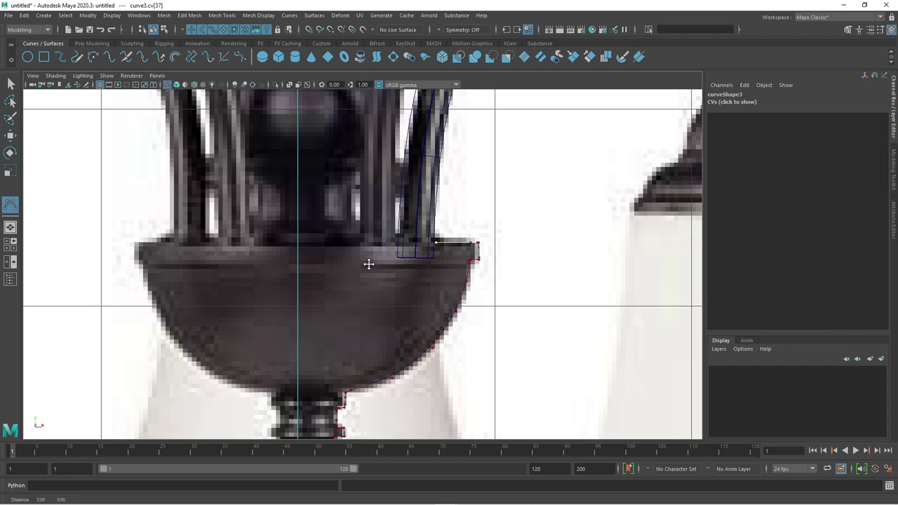
{"action": "mouse_move", "coordinate": [366, 260]}
{"action": "middle_mouse_down", "text": "alt"}
{"action": "mouse_move", "coordinate": [349, 302]}
{"action": "mouse_move", "coordinate": [378, 336]}
{"action": "middle_mouse_up", "text": "alt"}
{"action": "scroll", "coordinate": [378, 337], "scroll_direction": "down", "scroll_amount": 5}
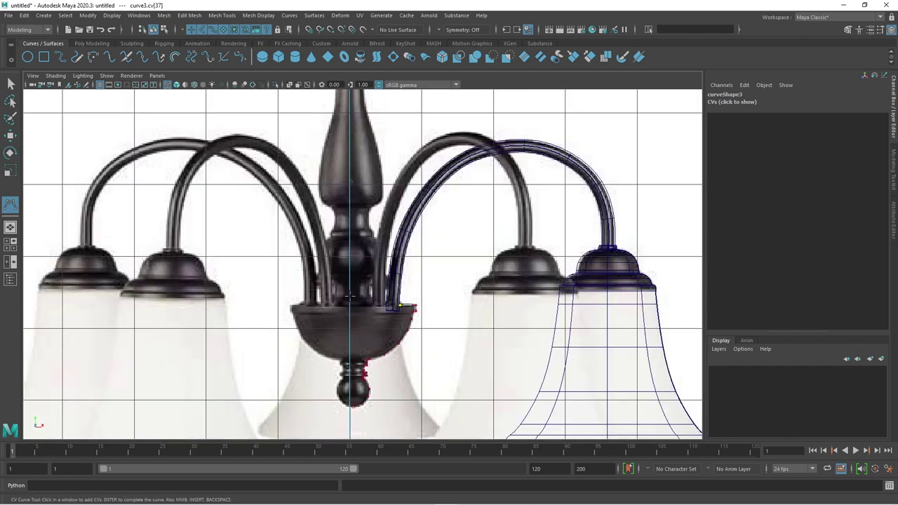
{"action": "scroll", "coordinate": [351, 296], "scroll_direction": "up", "scroll_amount": 4}
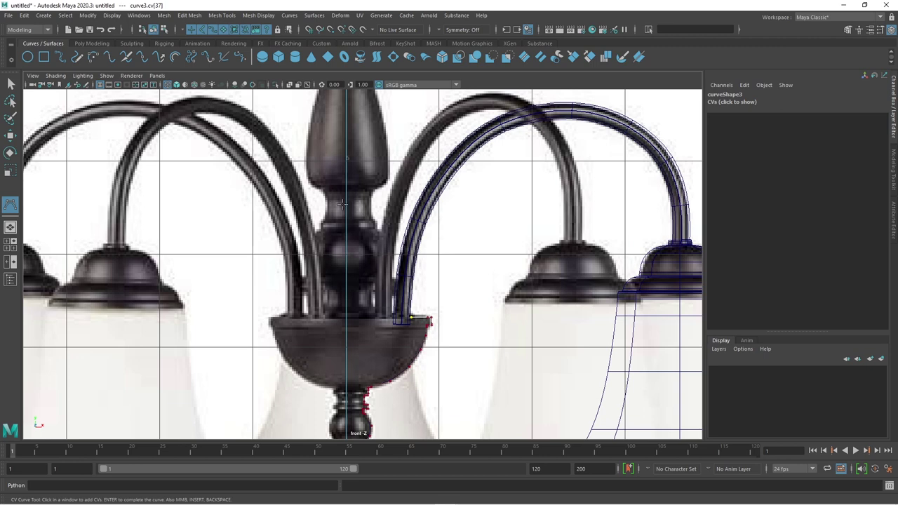
{"action": "scroll", "coordinate": [354, 252], "scroll_direction": "up", "scroll_amount": 2}
{"action": "scroll", "coordinate": [369, 280], "scroll_direction": "up", "scroll_amount": 2}
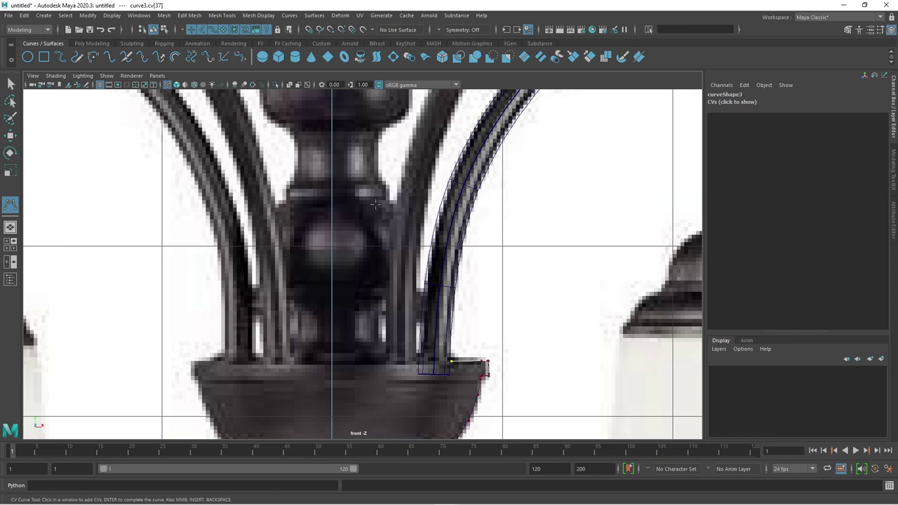
{"action": "scroll", "coordinate": [387, 303], "scroll_direction": "up", "scroll_amount": 1}
{"action": "scroll", "coordinate": [407, 337], "scroll_direction": "up", "scroll_amount": 1}
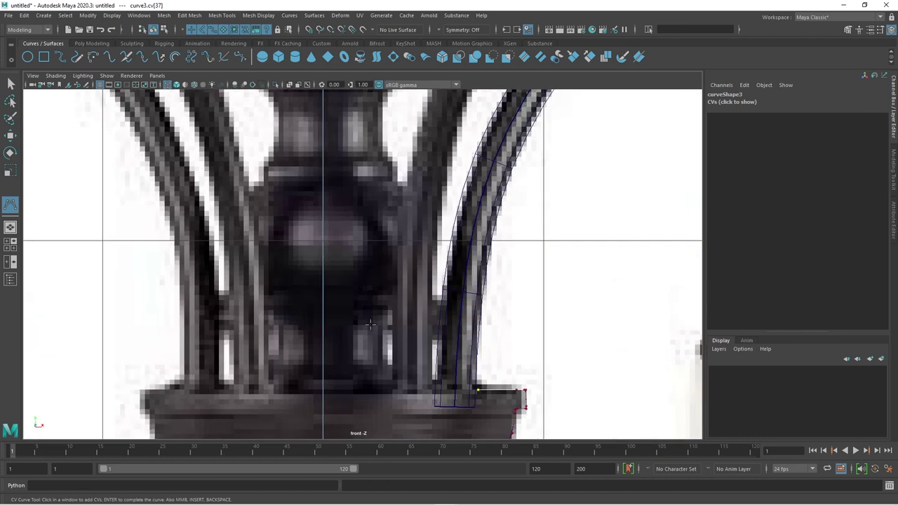
{"action": "scroll", "coordinate": [378, 358], "scroll_direction": "up", "scroll_amount": 2}
{"action": "left_click", "coordinate": [420, 316]}
{"action": "left_click", "coordinate": [413, 284]}
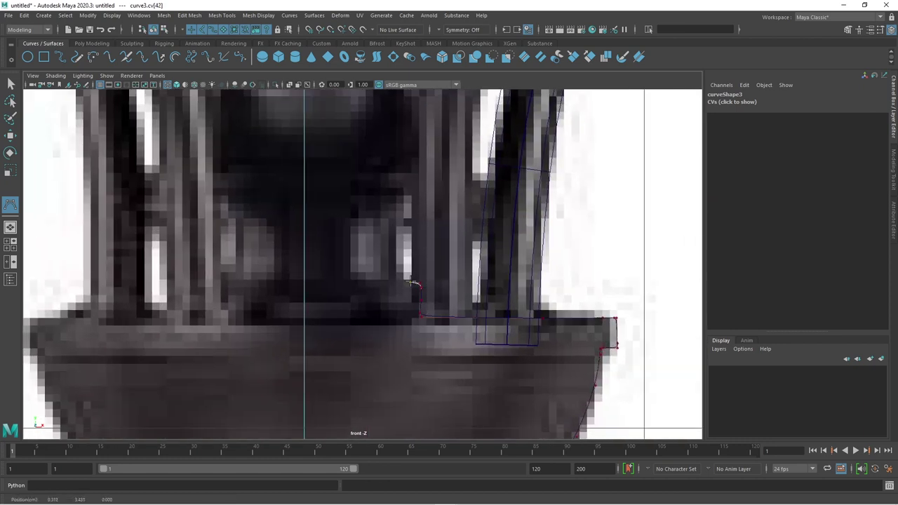
Extend the profile up the column stem above the bowl rim
{"action": "scroll", "coordinate": [400, 270], "scroll_direction": "down", "scroll_amount": 3}
{"action": "left_click", "coordinate": [362, 294]}
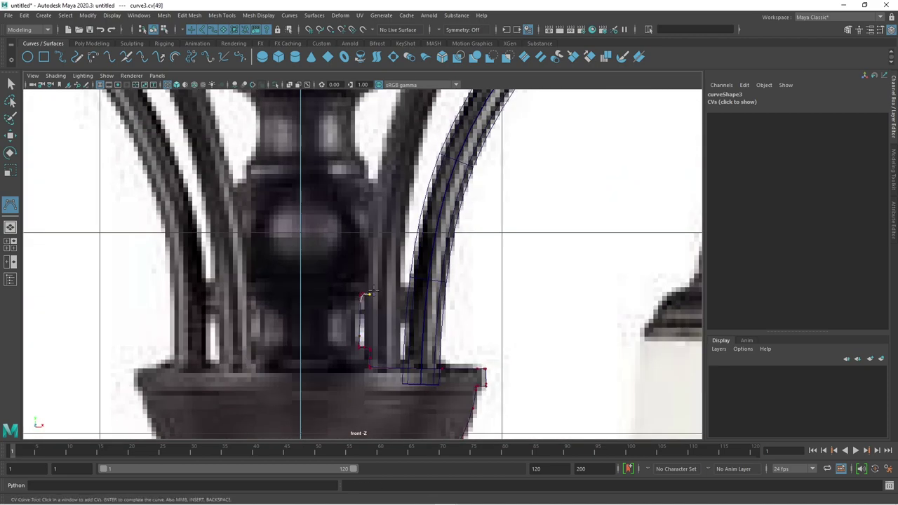
{"action": "scroll", "coordinate": [372, 282], "scroll_direction": "up", "scroll_amount": 2}
{"action": "left_click", "coordinate": [368, 279]}
{"action": "left_click", "coordinate": [392, 224]}
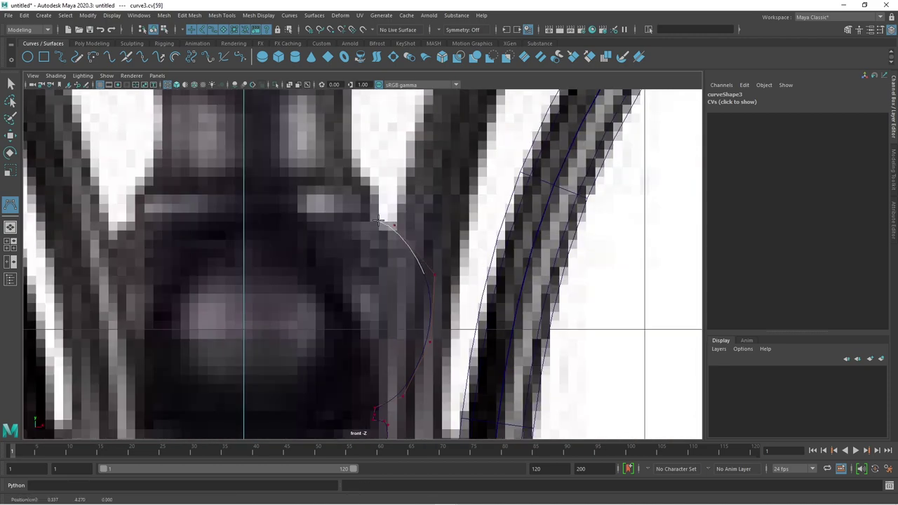
{"action": "scroll", "coordinate": [377, 212], "scroll_direction": "up", "scroll_amount": 2}
{"action": "scroll", "coordinate": [376, 212], "scroll_direction": "down", "scroll_amount": 2}
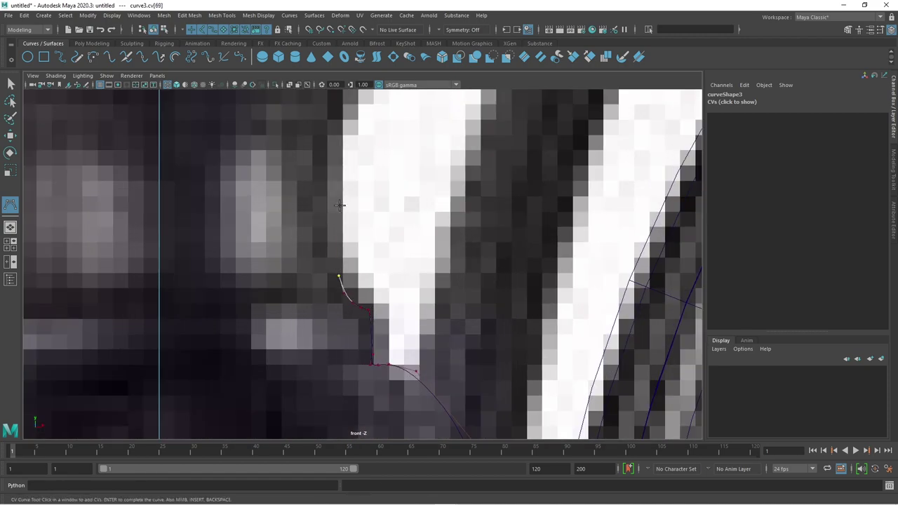
{"action": "scroll", "coordinate": [345, 246], "scroll_direction": "down", "scroll_amount": 3}
{"action": "scroll", "coordinate": [351, 224], "scroll_direction": "up", "scroll_amount": 3}
{"action": "scroll", "coordinate": [358, 204], "scroll_direction": "down", "scroll_amount": 4}
{"action": "scroll", "coordinate": [361, 191], "scroll_direction": "up", "scroll_amount": 4}
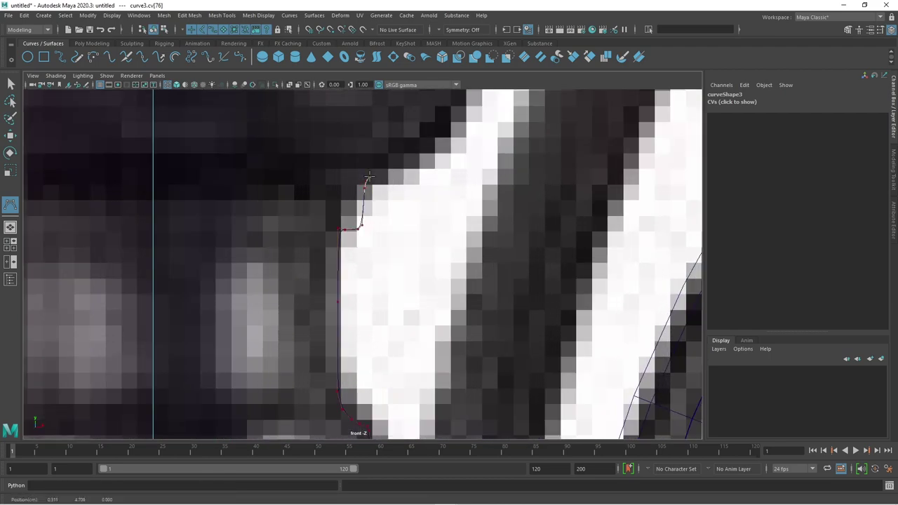
{"action": "left_click", "coordinate": [404, 141]}
{"action": "scroll", "coordinate": [425, 194], "scroll_direction": "down", "scroll_amount": 4}
{"action": "scroll", "coordinate": [367, 294], "scroll_direction": "up", "scroll_amount": 1}
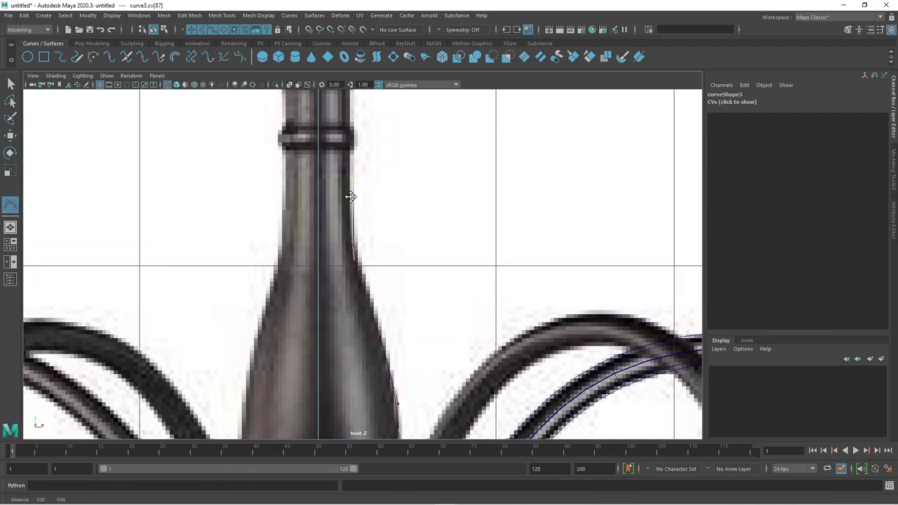
{"action": "scroll", "coordinate": [351, 194], "scroll_direction": "up", "scroll_amount": 4}
Trace the column's bump and bulge, ending just below the top ring
{"action": "left_click", "coordinate": [346, 298]}
{"action": "left_click", "coordinate": [357, 287]}
{"action": "left_click", "coordinate": [362, 270]}
{"action": "left_click", "coordinate": [354, 249]}
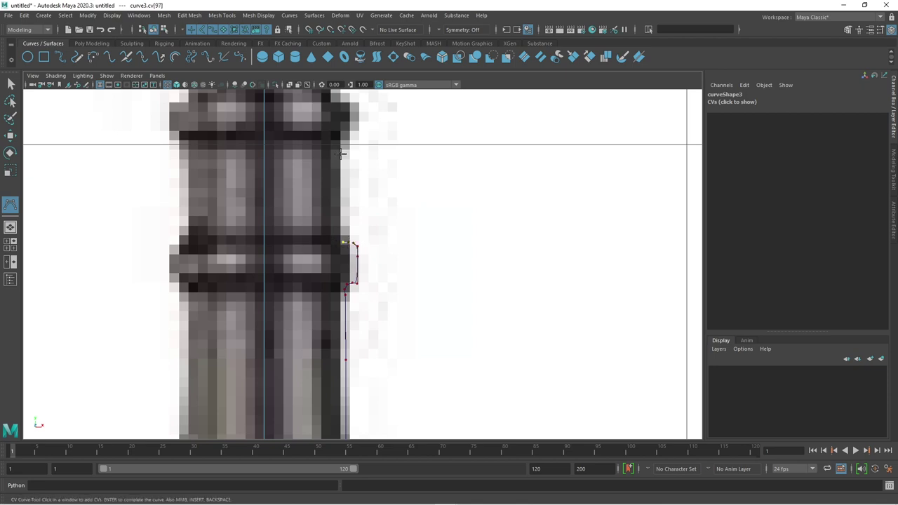
{"action": "left_click", "coordinate": [369, 261]}
{"action": "left_click", "coordinate": [369, 230]}
{"action": "left_click", "coordinate": [342, 226]}
{"action": "left_click", "coordinate": [339, 191]}
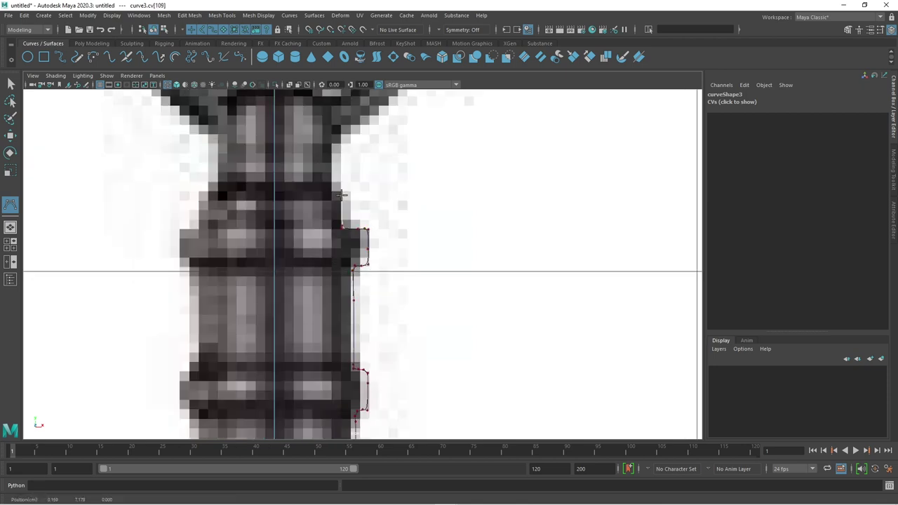
{"action": "scroll", "coordinate": [343, 193], "scroll_direction": "up", "scroll_amount": 1}
{"action": "left_click", "coordinate": [351, 277]}
{"action": "left_click", "coordinate": [349, 249]}
{"action": "scroll", "coordinate": [348, 249], "scroll_direction": "down", "scroll_amount": 1}
{"action": "left_click", "coordinate": [330, 231]}
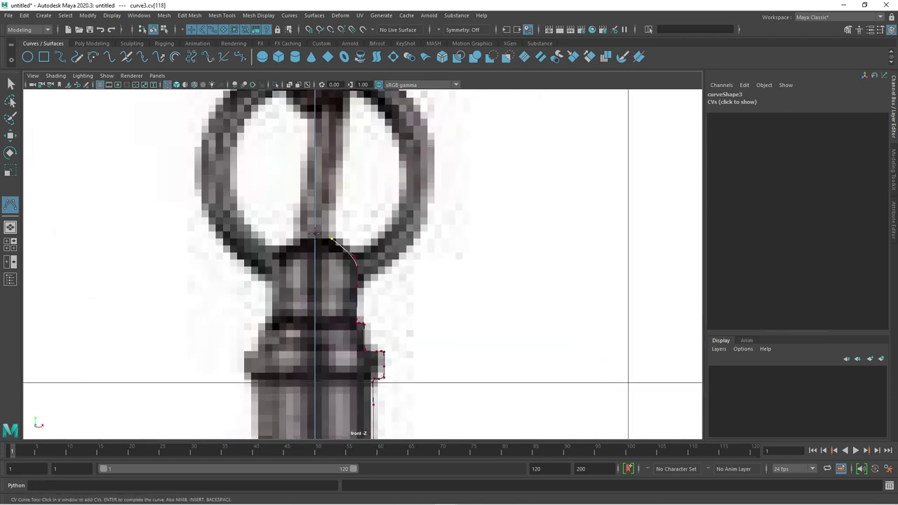
{"action": "scroll", "coordinate": [326, 235], "scroll_direction": "down", "scroll_amount": 1}
{"action": "left_click", "coordinate": [315, 235]}
Finish curve3 and switch to the Move tool to pick its CVs
{"action": "key", "text": "Return"}
{"action": "scroll", "coordinate": [341, 260], "scroll_direction": "up", "scroll_amount": 2}
{"action": "left_click", "coordinate": [344, 245]}
{"action": "key", "text": "w"}
{"action": "scroll", "coordinate": [344, 245], "scroll_direction": "up", "scroll_amount": 2}
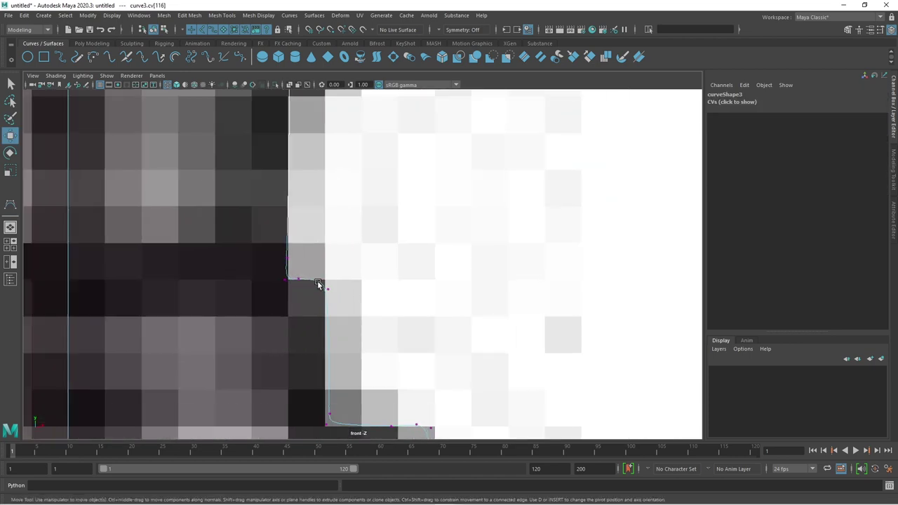
{"action": "scroll", "coordinate": [321, 286], "scroll_direction": "up", "scroll_amount": 2}
{"action": "scroll", "coordinate": [315, 298], "scroll_direction": "up", "scroll_amount": 1}
{"action": "scroll", "coordinate": [309, 259], "scroll_direction": "up", "scroll_amount": 1}
{"action": "scroll", "coordinate": [302, 232], "scroll_direction": "up", "scroll_amount": 1}
{"action": "left_click", "coordinate": [294, 214]}
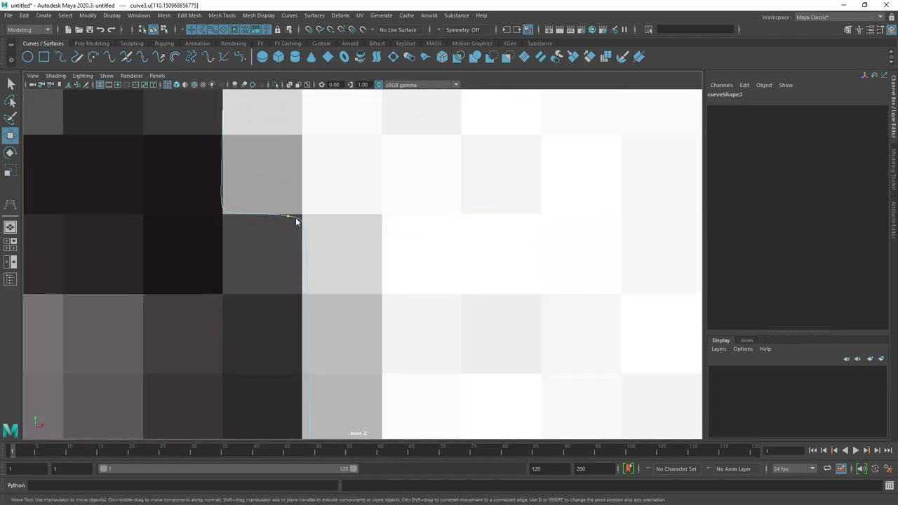
{"action": "middle_click_drag", "start_coordinate": [297, 217], "coordinate": [361, 284], "text": "alt"}
Select CVs along the curve that stray from the reference outline
{"action": "left_click", "coordinate": [344, 290]}
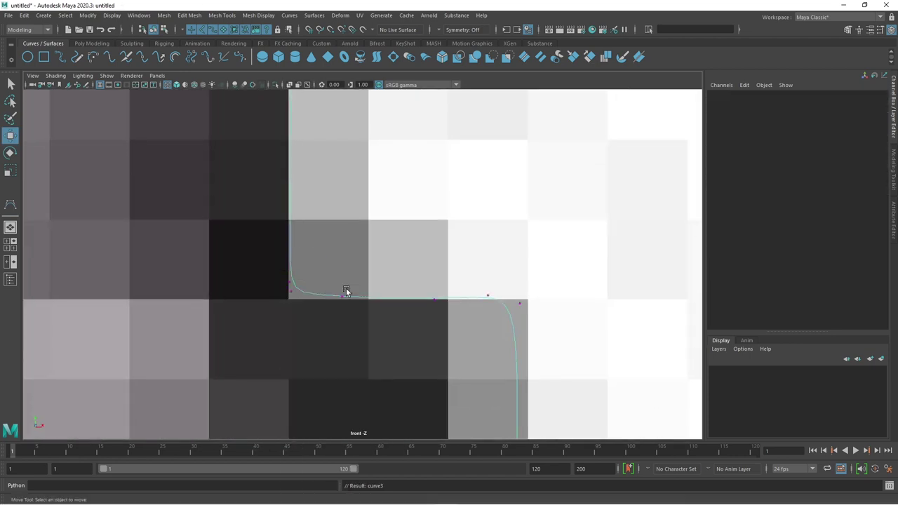
{"action": "scroll", "coordinate": [344, 291], "scroll_direction": "up", "scroll_amount": 1}
{"action": "left_click", "coordinate": [391, 272]}
{"action": "left_click", "coordinate": [449, 275]}
{"action": "scroll", "coordinate": [385, 295], "scroll_direction": "down", "scroll_amount": 5}
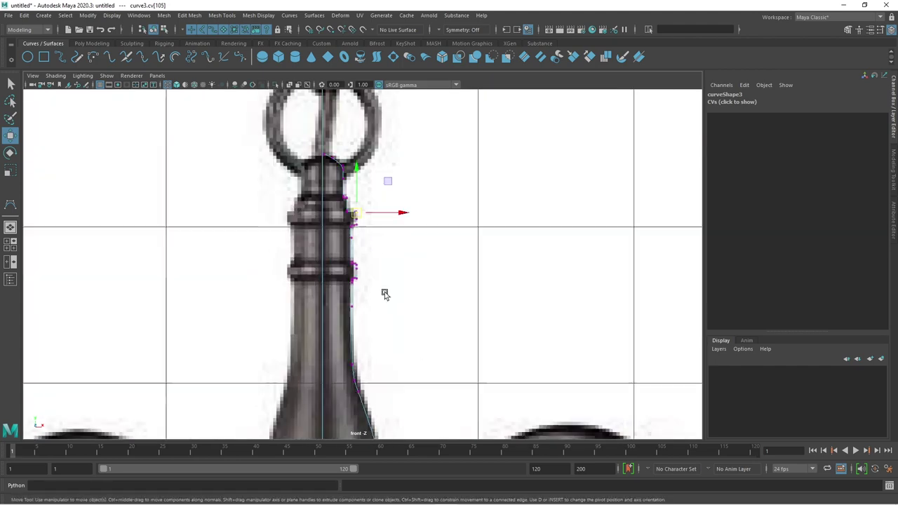
{"action": "scroll", "coordinate": [488, 258], "scroll_direction": "up", "scroll_amount": 5}
{"action": "left_click", "coordinate": [487, 255]}
{"action": "left_click", "coordinate": [484, 337]}
{"action": "scroll", "coordinate": [431, 337], "scroll_direction": "up", "scroll_amount": 2}
{"action": "middle_click_drag", "start_coordinate": [431, 336], "coordinate": [411, 257], "text": "alt"}
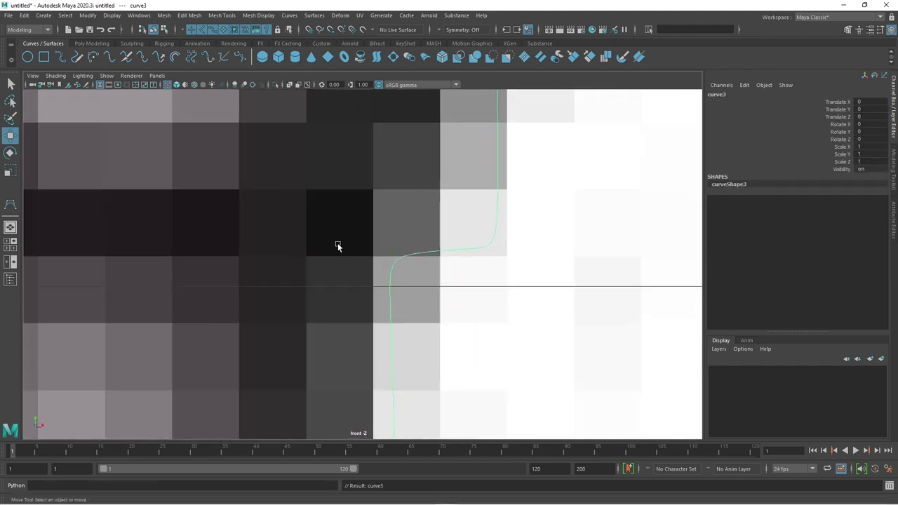
{"action": "left_click", "coordinate": [393, 258]}
{"action": "scroll", "coordinate": [404, 313], "scroll_direction": "down", "scroll_amount": 3}
{"action": "key", "text": "Left"}
{"action": "key", "text": "Left"}
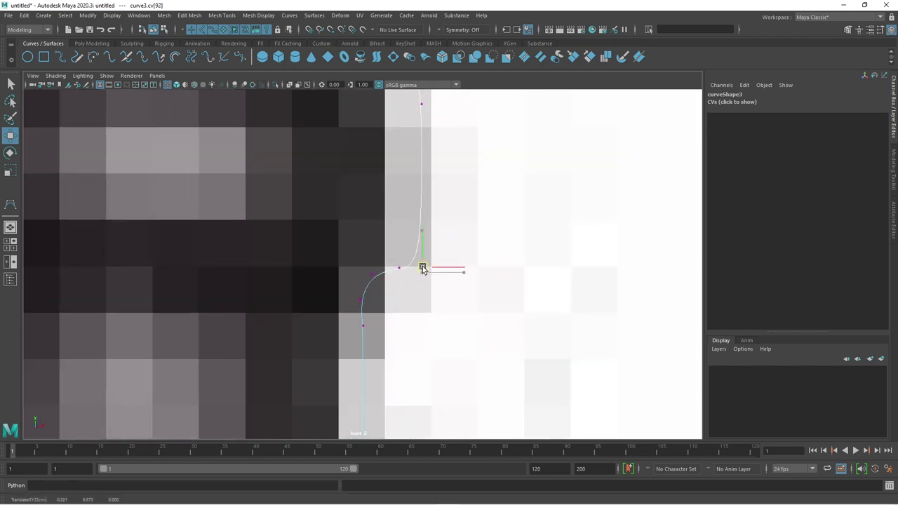
Nudge a CV onto the reference outline, then select the point at the curve's bottom corner
{"action": "middle_click_drag", "start_coordinate": [431, 220], "coordinate": [394, 262]}
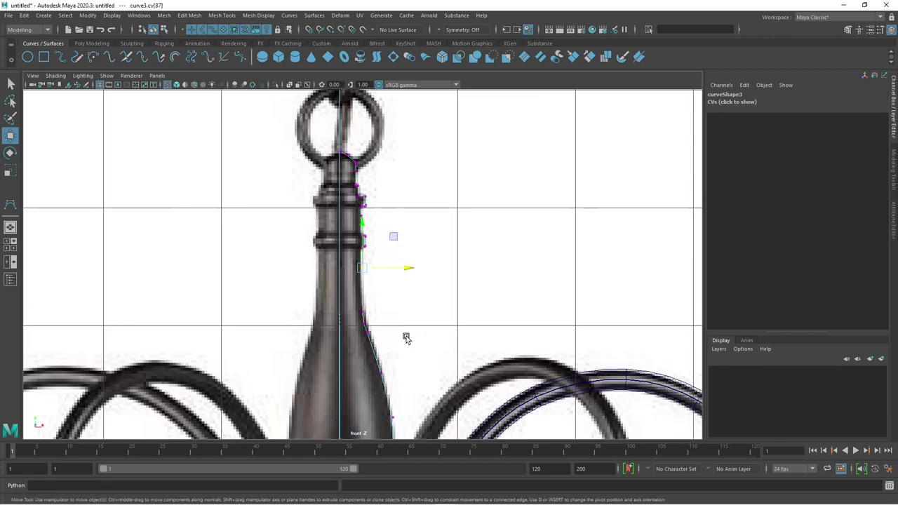
{"action": "scroll", "coordinate": [406, 337], "scroll_direction": "up", "scroll_amount": 5}
{"action": "scroll", "coordinate": [411, 220], "scroll_direction": "up", "scroll_amount": 5}
{"action": "scroll", "coordinate": [399, 208], "scroll_direction": "up", "scroll_amount": 5}
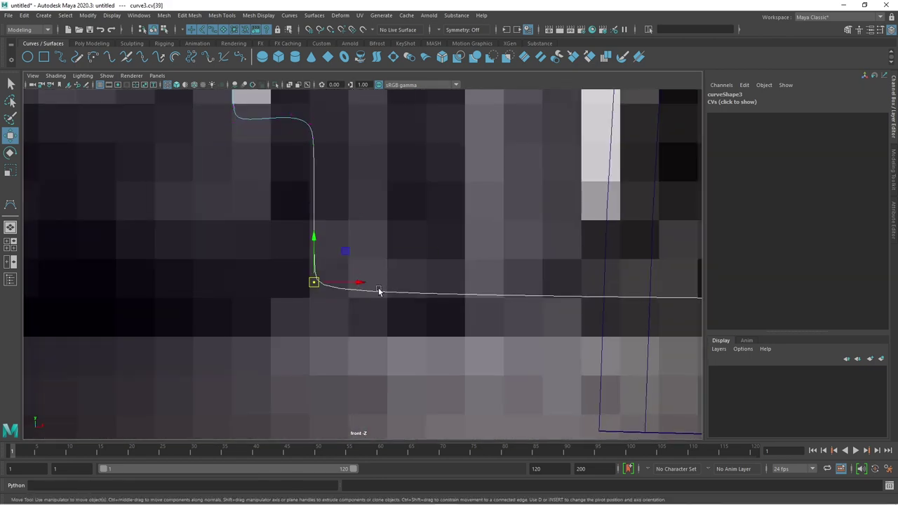
{"action": "left_click_drag", "start_coordinate": [364, 308], "coordinate": [309, 277]}
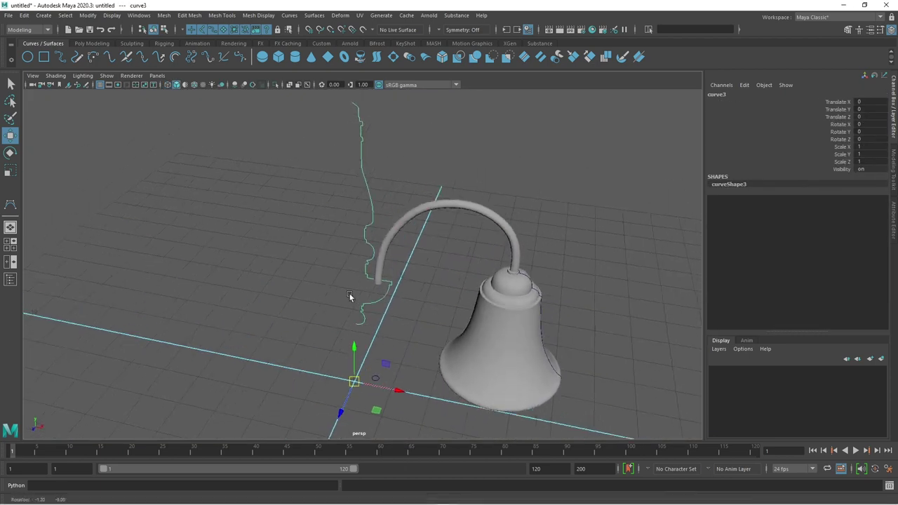
Orbit and zoom around the profile curve beside the bell to inspect its control points
{"action": "right_click_drag", "start_coordinate": [350, 297], "coordinate": [382, 286], "text": "alt"}
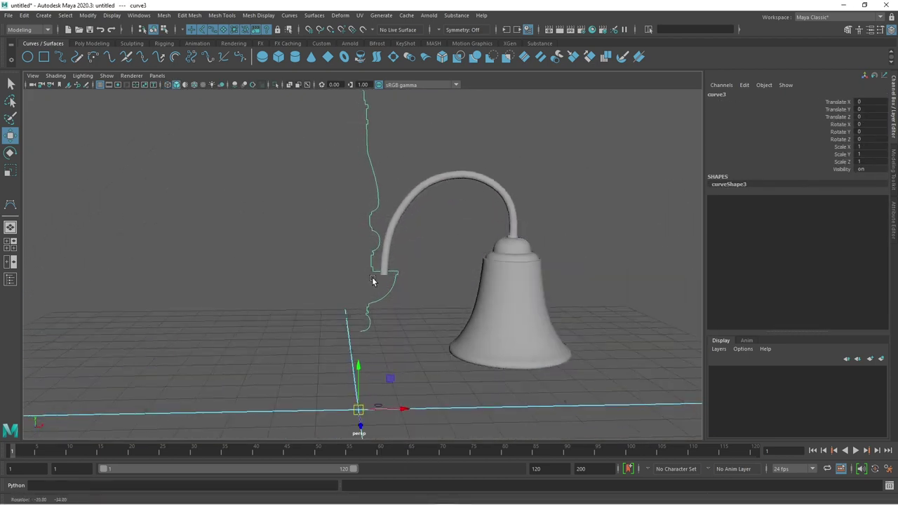
{"action": "middle_click_drag", "start_coordinate": [382, 286], "coordinate": [359, 340], "text": "alt"}
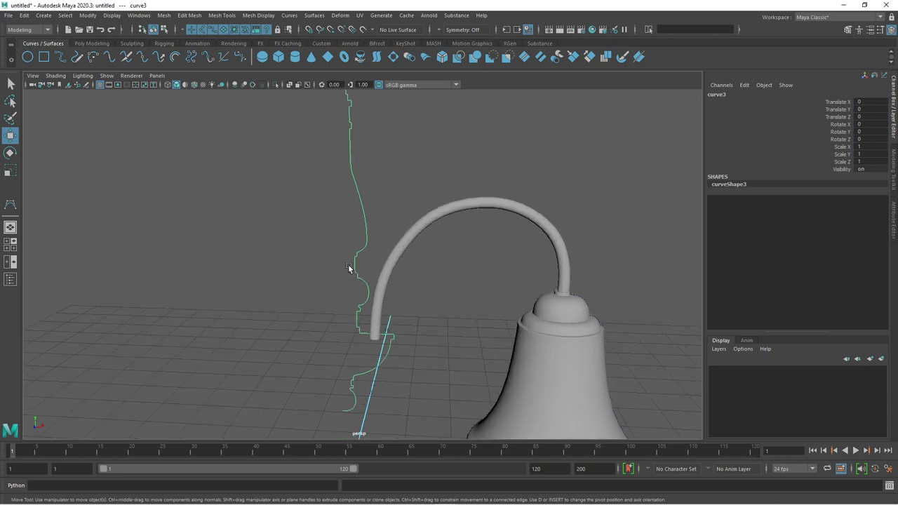
{"action": "scroll", "coordinate": [350, 270], "scroll_direction": "up", "scroll_amount": 5}
{"action": "scroll", "coordinate": [358, 266], "scroll_direction": "up", "scroll_amount": 2}
{"action": "scroll", "coordinate": [365, 270], "scroll_direction": "up", "scroll_amount": 2}
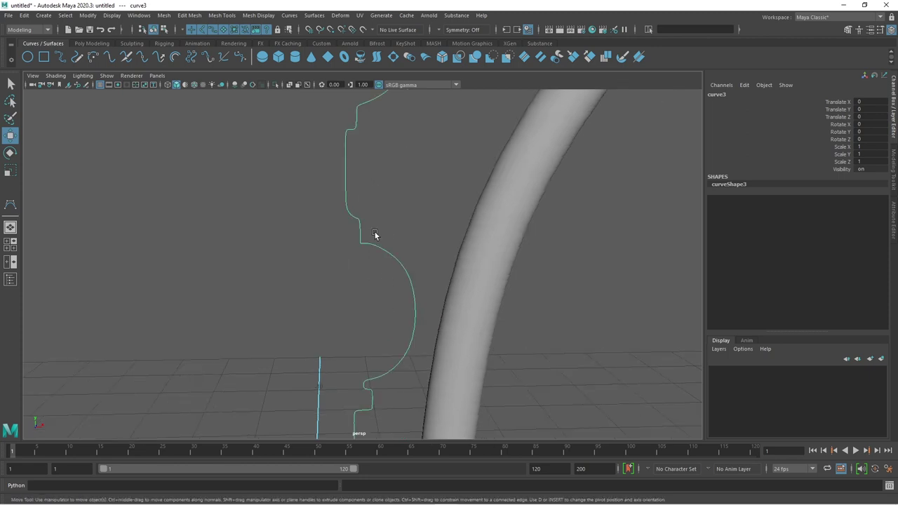
{"action": "scroll", "coordinate": [375, 236], "scroll_direction": "up", "scroll_amount": 2}
{"action": "scroll", "coordinate": [374, 237], "scroll_direction": "up", "scroll_amount": 3}
{"action": "scroll", "coordinate": [360, 249], "scroll_direction": "down", "scroll_amount": 5}
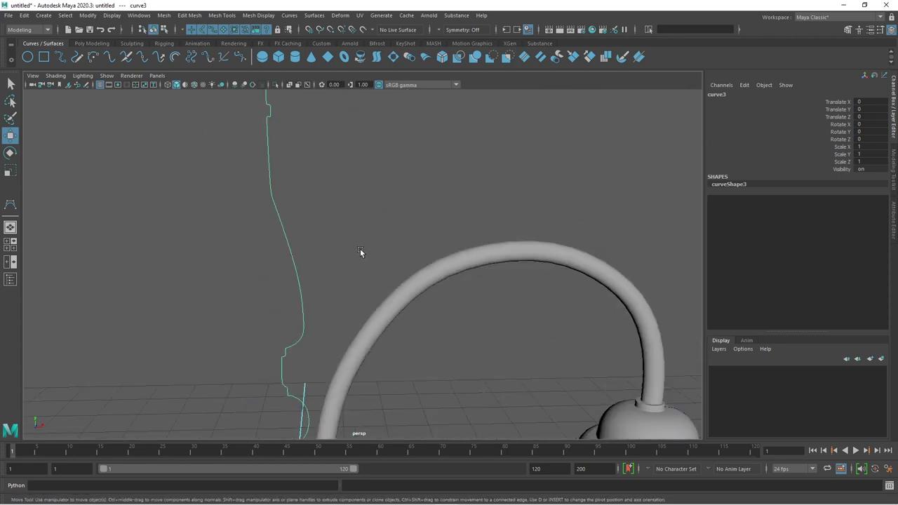
{"action": "scroll", "coordinate": [365, 242], "scroll_direction": "up", "scroll_amount": 1}
{"action": "scroll", "coordinate": [362, 328], "scroll_direction": "up", "scroll_amount": 2}
{"action": "mouse_move", "coordinate": [362, 328]}
{"action": "left_mouse_down", "text": "alt"}
{"action": "mouse_move", "coordinate": [322, 257]}
{"action": "mouse_move", "coordinate": [376, 202]}
{"action": "left_mouse_up", "text": "alt"}
{"action": "right_click_drag", "start_coordinate": [393, 138], "coordinate": [343, 134]}
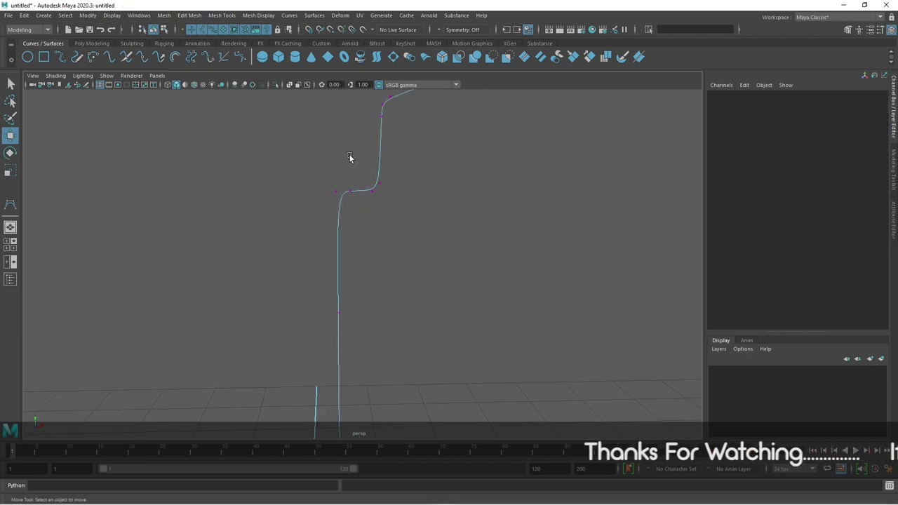
{"action": "left_click_drag", "start_coordinate": [351, 156], "coordinate": [409, 240], "text": "alt"}
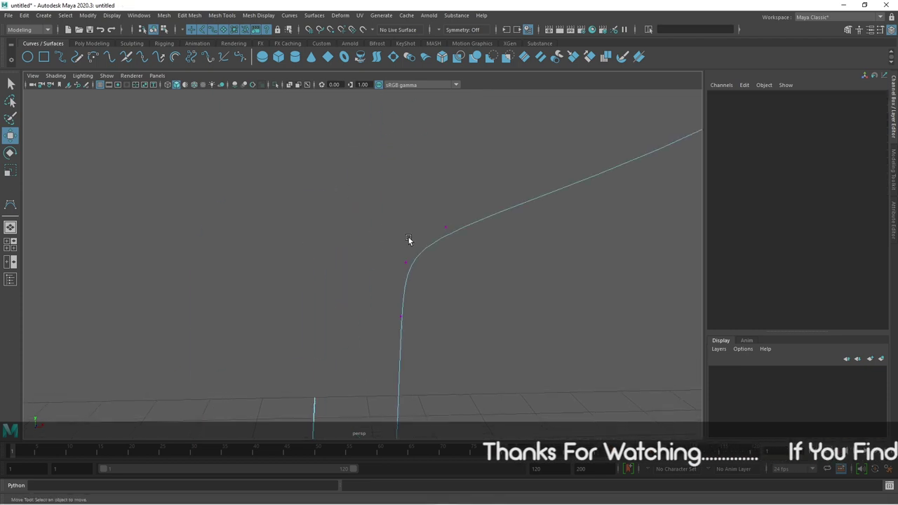
Raise control points on the wavy profile curve to refine its shape
{"action": "left_click", "coordinate": [401, 314]}
{"action": "left_click_drag", "start_coordinate": [400, 270], "coordinate": [400, 254]}
{"action": "left_click_drag", "start_coordinate": [470, 197], "coordinate": [423, 271]}
{"action": "mouse_move", "coordinate": [441, 237]}
{"action": "left_mouse_down", "text": "alt"}
{"action": "mouse_move", "coordinate": [486, 280]}
{"action": "mouse_move", "coordinate": [495, 308]}
{"action": "mouse_move", "coordinate": [436, 293]}
{"action": "left_mouse_up", "text": "alt"}
{"action": "left_click", "coordinate": [495, 309]}
Return curve3 to object mode and select it as the column profile
{"action": "right_click_drag", "start_coordinate": [436, 294], "coordinate": [376, 315], "text": "alt"}
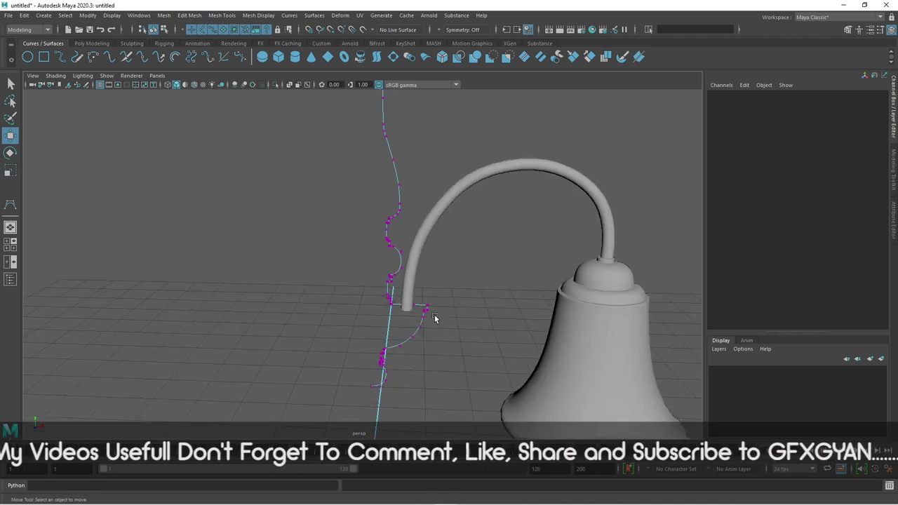
{"action": "mouse_move", "coordinate": [377, 315]}
{"action": "left_mouse_down", "text": "alt"}
{"action": "mouse_move", "coordinate": [405, 372]}
{"action": "mouse_move", "coordinate": [395, 236]}
{"action": "mouse_move", "coordinate": [385, 241]}
{"action": "left_mouse_up", "text": "alt"}
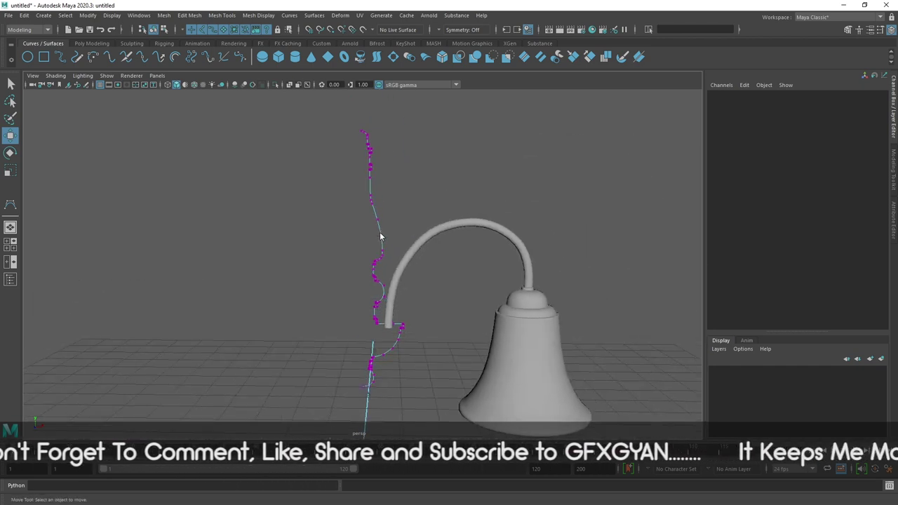
{"action": "key", "text": "F8"}
{"action": "left_click", "coordinate": [373, 238]}
{"action": "left_click", "coordinate": [379, 241]}
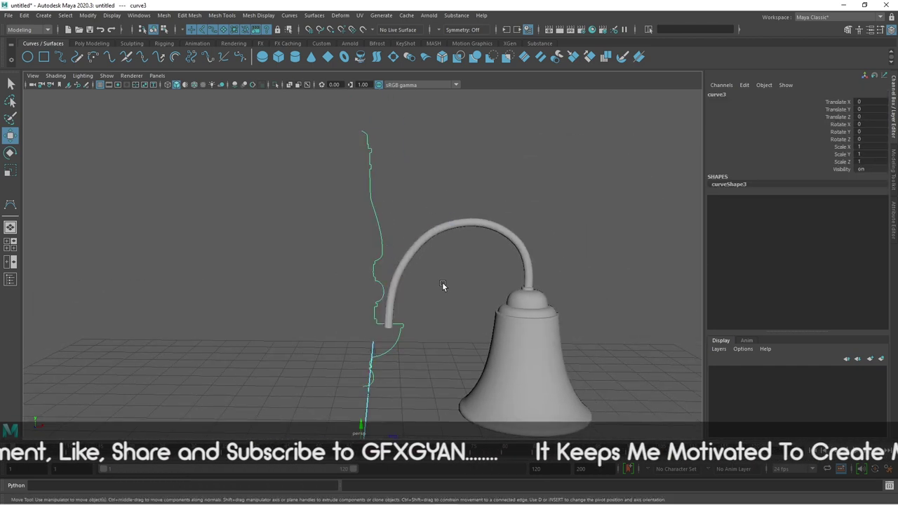
Revolve curve3 into the central column surface and orbit to inspect it
{"action": "left_click", "coordinate": [314, 14]}
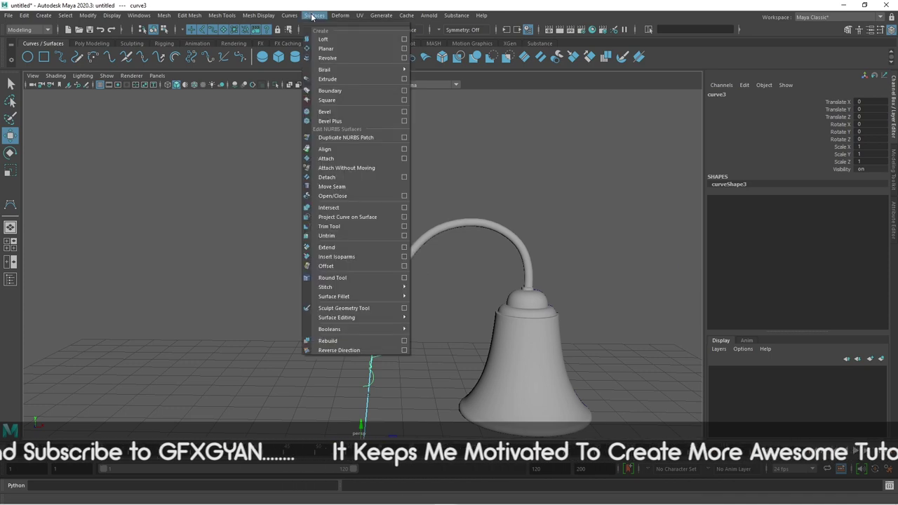
{"action": "left_click", "coordinate": [345, 58]}
{"action": "left_click", "coordinate": [530, 187]}
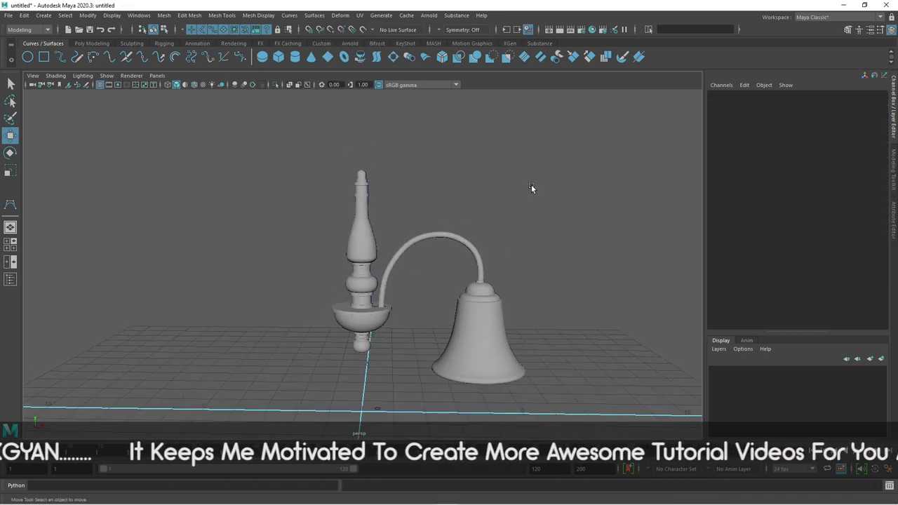
{"action": "mouse_move", "coordinate": [531, 184]}
{"action": "left_mouse_down", "text": "alt"}
{"action": "mouse_move", "coordinate": [453, 269]}
{"action": "mouse_move", "coordinate": [441, 264]}
{"action": "mouse_move", "coordinate": [401, 323]}
{"action": "mouse_move", "coordinate": [421, 315]}
{"action": "mouse_move", "coordinate": [425, 292]}
{"action": "left_mouse_up", "text": "alt"}
{"action": "right_click_drag", "start_coordinate": [425, 293], "coordinate": [393, 261], "text": "alt"}
{"action": "mouse_move", "coordinate": [392, 262]}
{"action": "left_mouse_down", "text": "alt"}
{"action": "mouse_move", "coordinate": [416, 337]}
{"action": "mouse_move", "coordinate": [414, 312]}
{"action": "left_mouse_up", "text": "alt"}
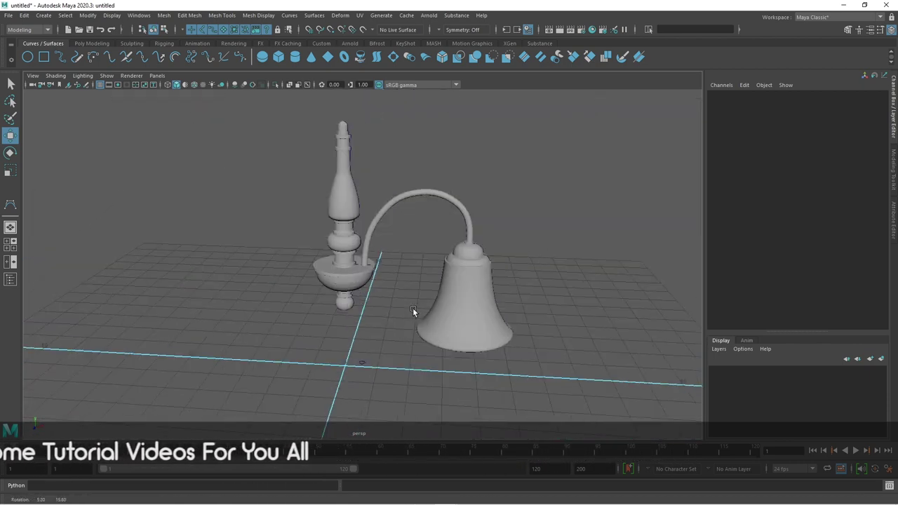
Zoom in on the reference chain ring above the column in the front view
{"action": "key", "text": "space"}
{"action": "key", "text": "space"}
{"action": "right_click_drag", "start_coordinate": [301, 315], "coordinate": [386, 309], "text": "alt"}
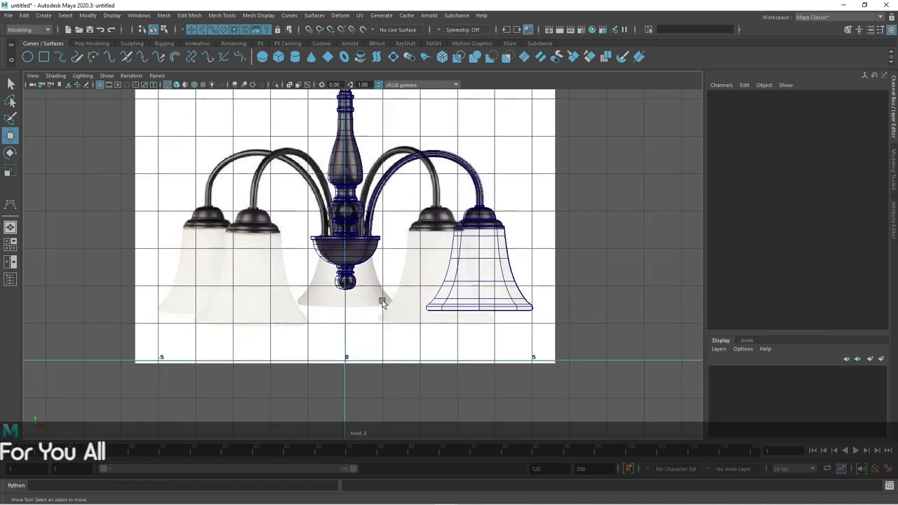
{"action": "middle_click_drag", "start_coordinate": [387, 309], "coordinate": [386, 356], "text": "alt"}
{"action": "scroll", "coordinate": [379, 316], "scroll_direction": "up", "scroll_amount": 5}
{"action": "scroll", "coordinate": [381, 313], "scroll_direction": "up", "scroll_amount": 2}
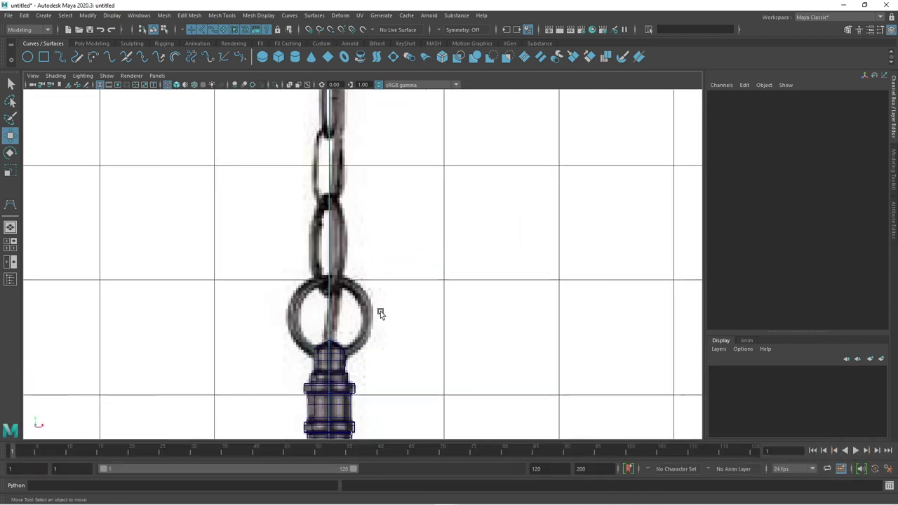
{"action": "middle_click_drag", "start_coordinate": [381, 313], "coordinate": [427, 247], "text": "alt"}
{"action": "scroll", "coordinate": [424, 263], "scroll_direction": "down", "scroll_amount": 5}
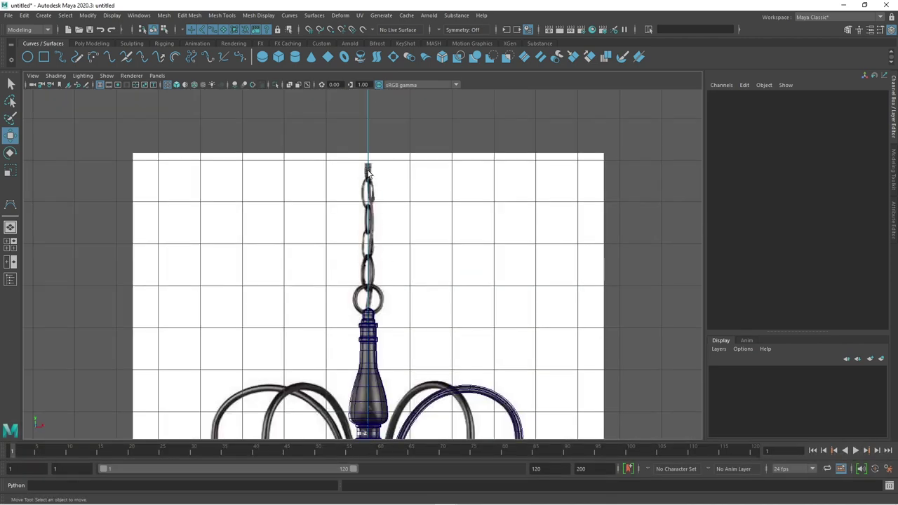
{"action": "scroll", "coordinate": [393, 252], "scroll_direction": "up", "scroll_amount": 3}
{"action": "scroll", "coordinate": [416, 305], "scroll_direction": "up", "scroll_amount": 3}
{"action": "scroll", "coordinate": [391, 280], "scroll_direction": "up", "scroll_amount": 2}
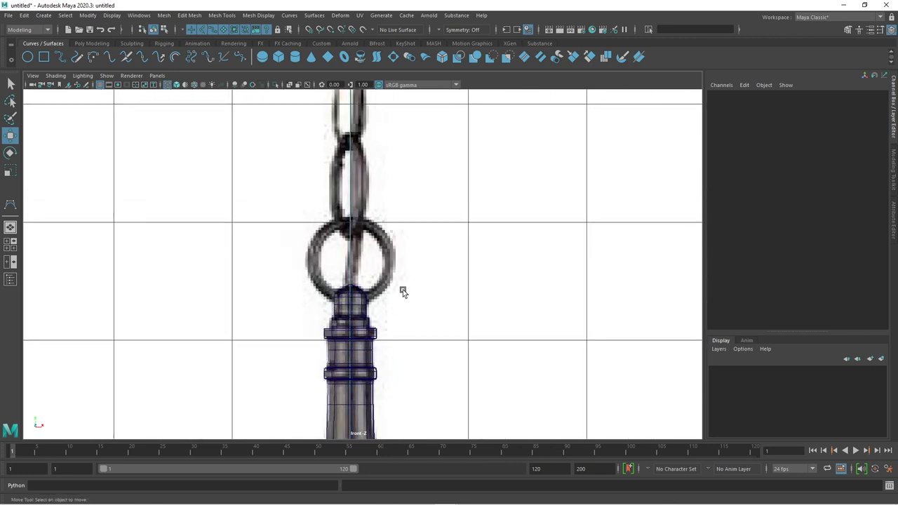
{"action": "scroll", "coordinate": [402, 292], "scroll_direction": "up", "scroll_amount": 2}
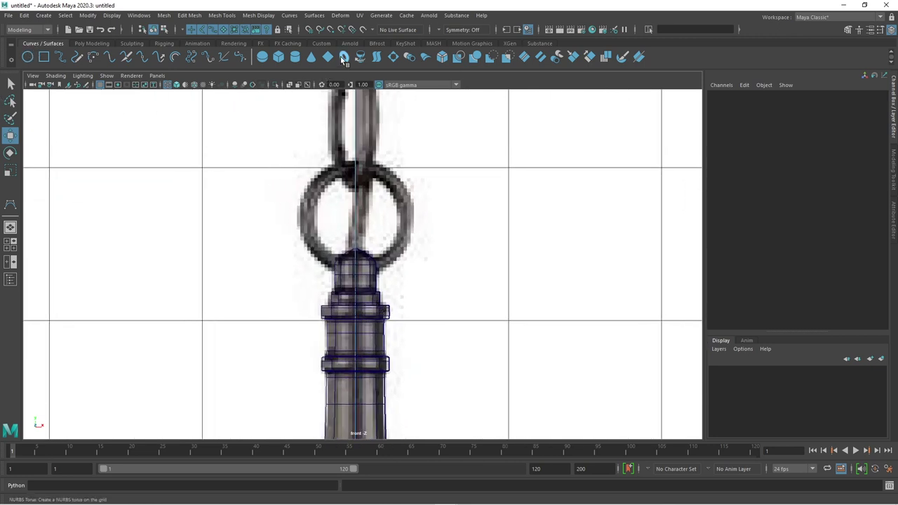
Create a NURBS torus dragged out over the first chain ring in the front view
{"action": "left_click", "coordinate": [44, 16]}
{"action": "mouse_move", "coordinate": [71, 40]}
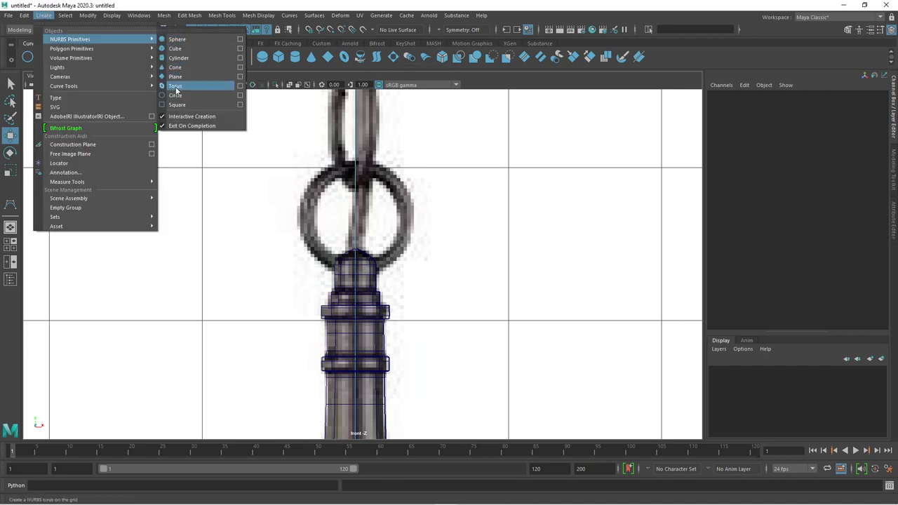
{"action": "left_click", "coordinate": [175, 86]}
{"action": "mouse_move", "coordinate": [357, 223]}
{"action": "left_mouse_down"}
{"action": "mouse_move", "coordinate": [406, 247]}
{"action": "mouse_move", "coordinate": [429, 245]}
{"action": "mouse_move", "coordinate": [417, 244]}
{"action": "left_mouse_up"}
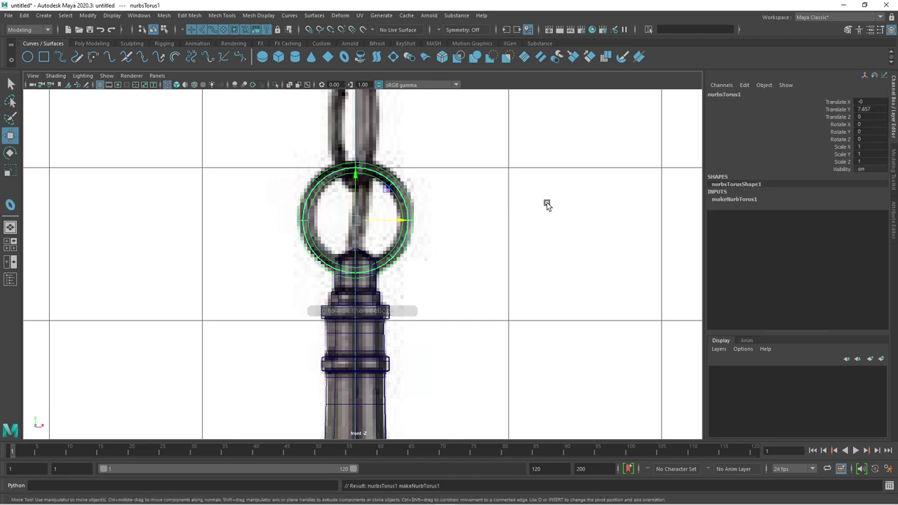
Check the new torus atop the column in perspective, then reselect it for the front view
{"action": "key", "text": "space"}
{"action": "left_click_drag", "start_coordinate": [566, 150], "coordinate": [545, 212]}
{"action": "left_click", "coordinate": [436, 228]}
{"action": "mouse_move", "coordinate": [436, 228]}
{"action": "left_mouse_down", "text": "alt"}
{"action": "mouse_move", "coordinate": [417, 229]}
{"action": "mouse_move", "coordinate": [412, 308]}
{"action": "left_mouse_up", "text": "alt"}
{"action": "left_click", "coordinate": [405, 261]}
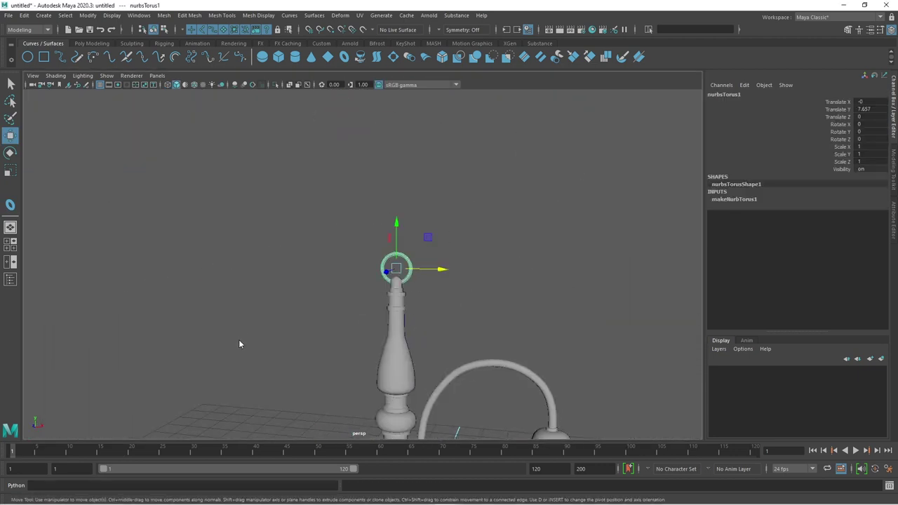
{"action": "key", "text": "space"}
{"action": "key", "text": "space"}
Duplicate the torus upward as the next link and rotate it about -74° in Y
{"action": "middle_click_drag", "start_coordinate": [338, 300], "coordinate": [343, 324], "text": "alt"}
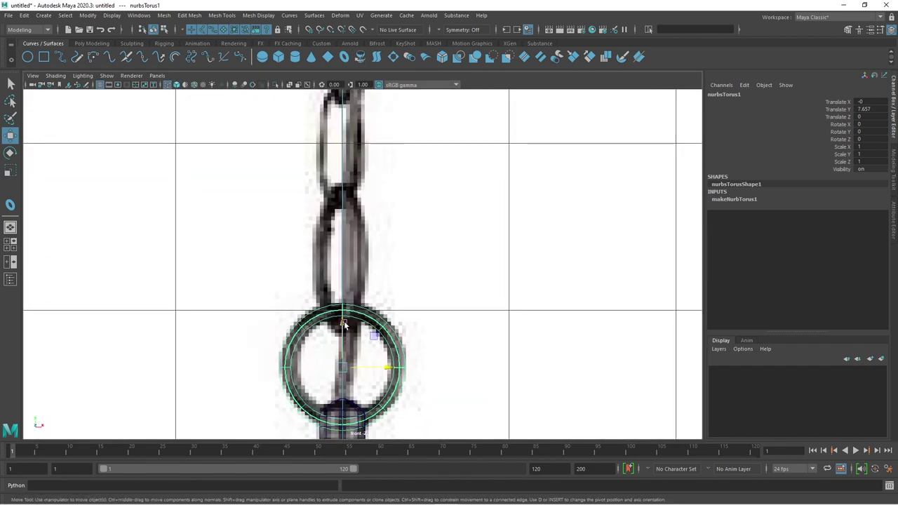
{"action": "key", "text": "ctrl+d"}
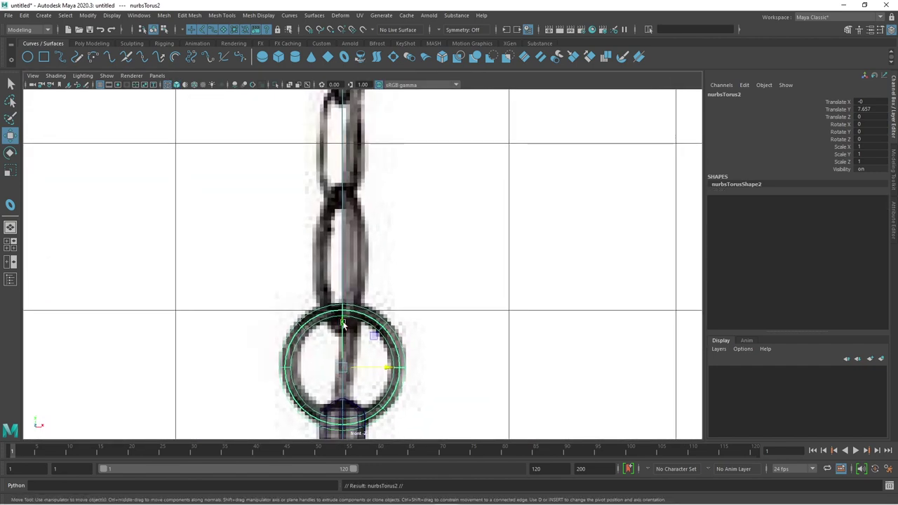
{"action": "mouse_move", "coordinate": [342, 323]}
{"action": "left_mouse_down"}
{"action": "mouse_move", "coordinate": [335, 214]}
{"action": "mouse_move", "coordinate": [334, 225]}
{"action": "left_mouse_up"}
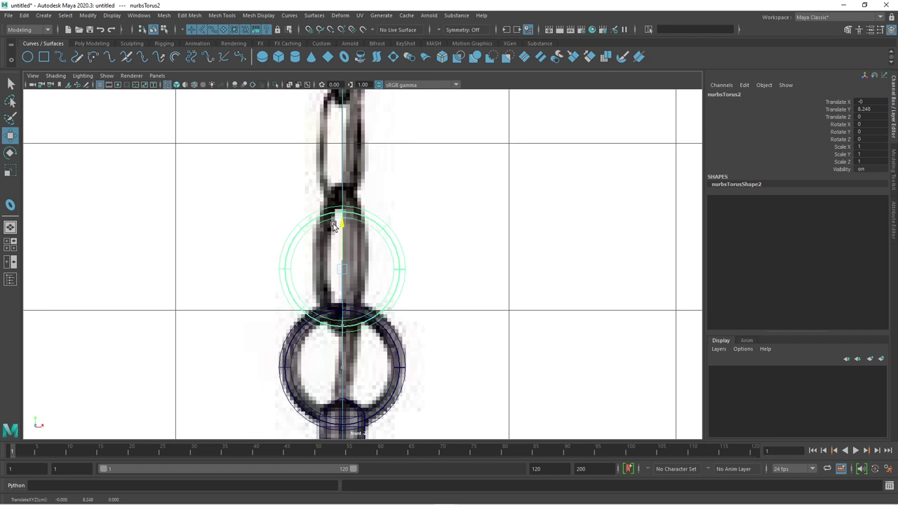
{"action": "key", "text": "e"}
{"action": "left_click_drag", "start_coordinate": [367, 260], "coordinate": [321, 280]}
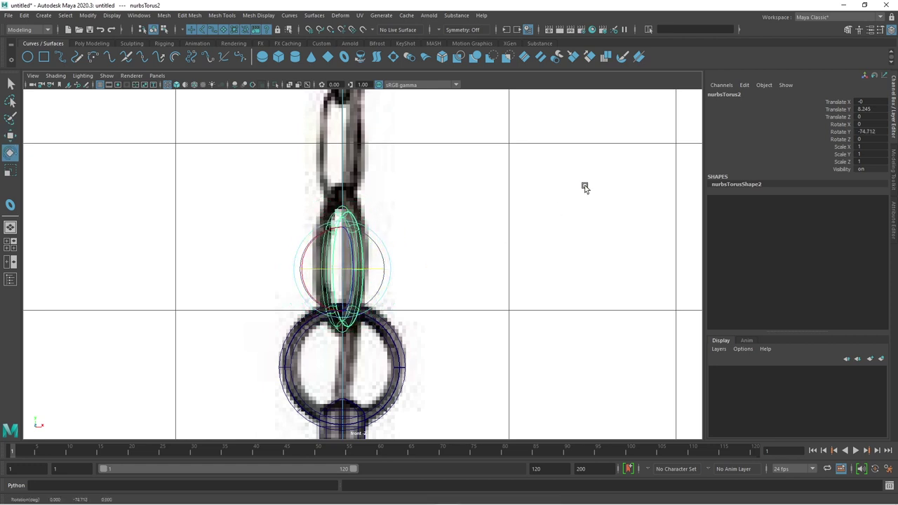
Check the two interlocking rings in perspective and raise the upper ring slightly
{"action": "key", "text": "space"}
{"action": "key", "text": "space"}
{"action": "mouse_move", "coordinate": [537, 246]}
{"action": "left_mouse_down", "text": "alt"}
{"action": "mouse_move", "coordinate": [509, 304]}
{"action": "mouse_move", "coordinate": [397, 282]}
{"action": "left_mouse_up", "text": "alt"}
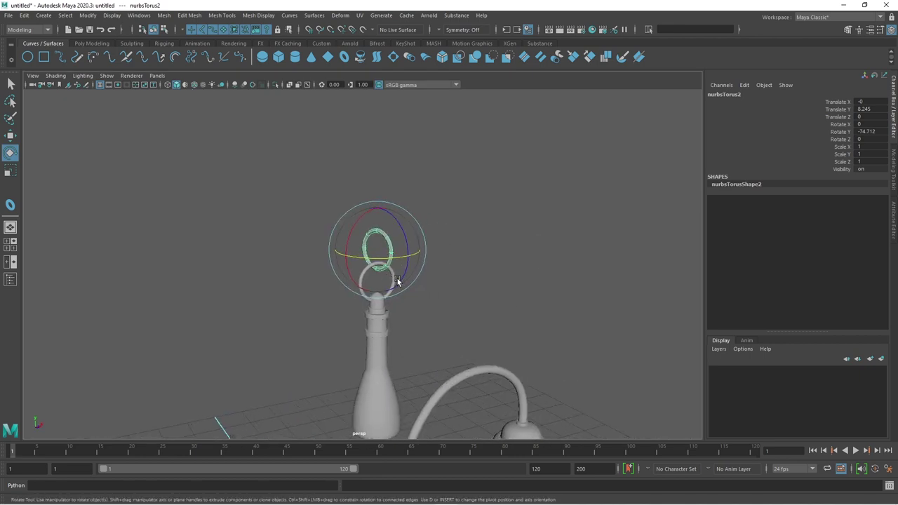
{"action": "scroll", "coordinate": [397, 282], "scroll_direction": "up", "scroll_amount": 5}
{"action": "key", "text": "w"}
{"action": "left_click_drag", "start_coordinate": [408, 175], "coordinate": [409, 168]}
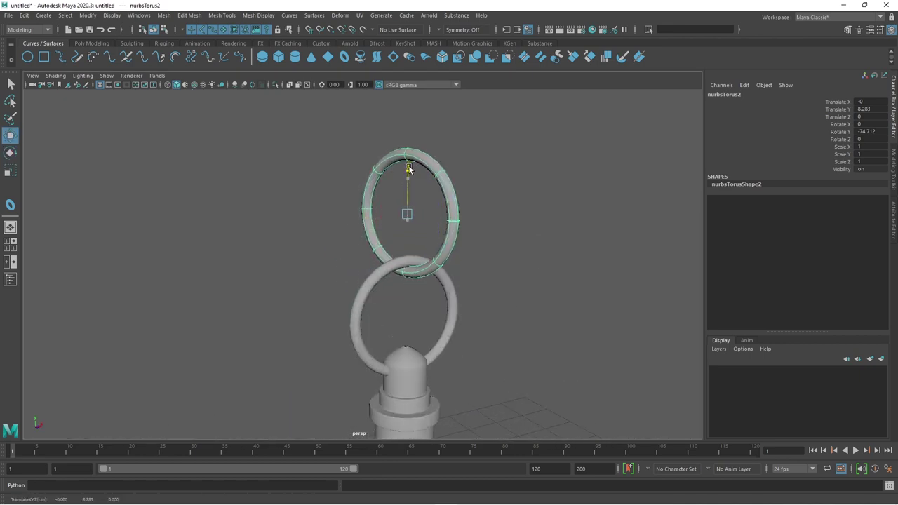
Duplicate the round ring further up to extend the chain to about six rings
{"action": "left_click", "coordinate": [475, 286]}
{"action": "left_click", "coordinate": [395, 286]}
{"action": "left_click_drag", "start_coordinate": [395, 286], "coordinate": [409, 301], "text": "alt"}
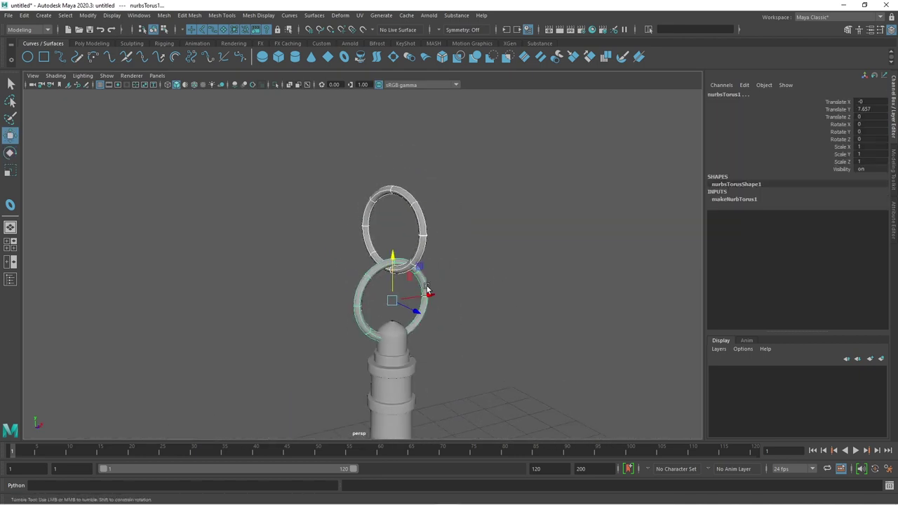
{"action": "left_click_drag", "start_coordinate": [365, 278], "coordinate": [364, 131], "text": "shift"}
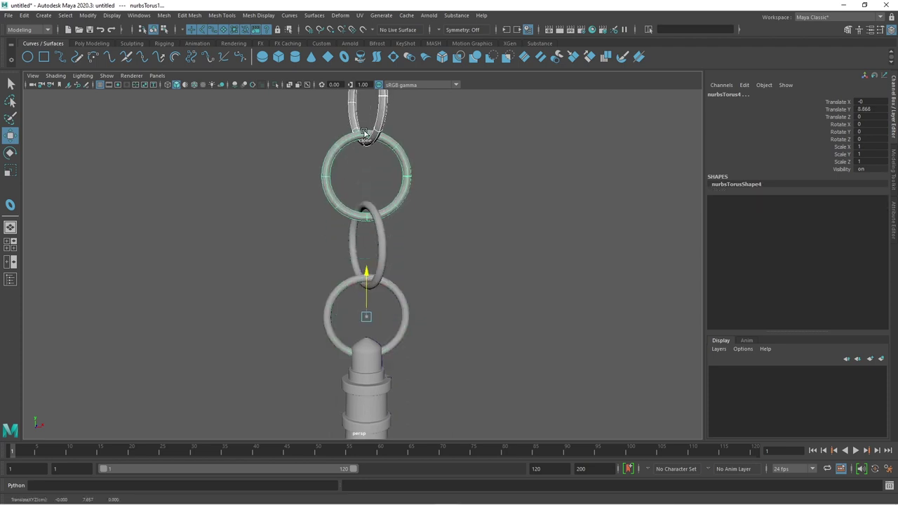
{"action": "mouse_move", "coordinate": [395, 175]}
{"action": "left_mouse_down", "text": "alt"}
{"action": "mouse_move", "coordinate": [370, 314]}
{"action": "mouse_move", "coordinate": [358, 170]}
{"action": "left_mouse_up", "text": "alt"}
{"action": "left_click", "coordinate": [481, 322]}
{"action": "scroll", "coordinate": [481, 321], "scroll_direction": "down", "scroll_amount": 5}
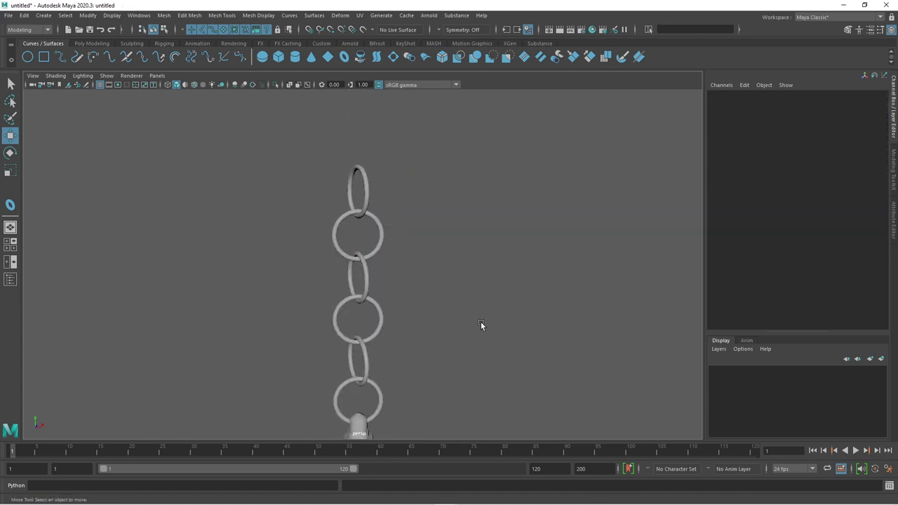
{"action": "scroll", "coordinate": [459, 334], "scroll_direction": "down", "scroll_amount": 4}
{"action": "scroll", "coordinate": [493, 275], "scroll_direction": "down", "scroll_amount": 3}
{"action": "scroll", "coordinate": [432, 286], "scroll_direction": "down", "scroll_amount": 2}
{"action": "mouse_move", "coordinate": [432, 285]}
{"action": "left_mouse_down", "text": "alt"}
{"action": "mouse_move", "coordinate": [363, 310]}
{"action": "mouse_move", "coordinate": [433, 335]}
{"action": "mouse_move", "coordinate": [348, 223]}
{"action": "left_mouse_up", "text": "alt"}
{"action": "scroll", "coordinate": [402, 324], "scroll_direction": "up", "scroll_amount": 3}
{"action": "scroll", "coordinate": [402, 324], "scroll_direction": "down", "scroll_amount": 2}
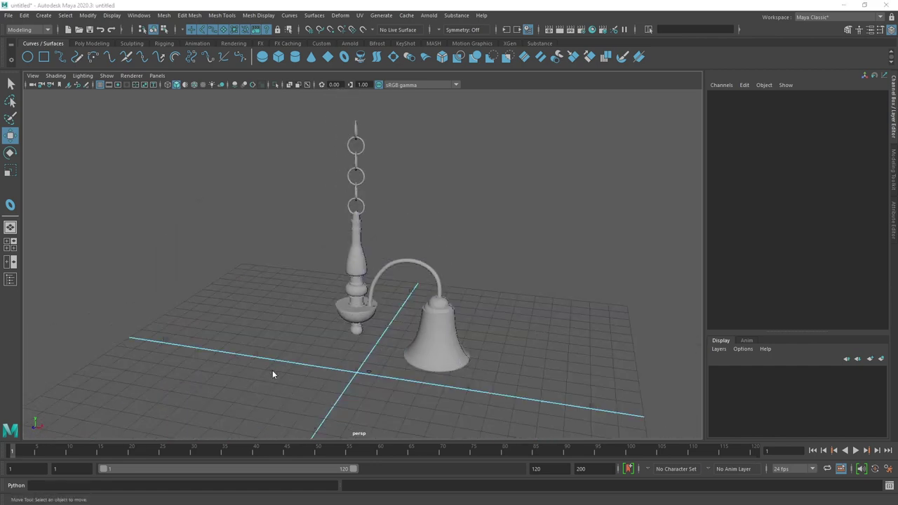
Compare the chain and column against the front reference image, then pick the bell shade
{"action": "key", "text": "space"}
{"action": "key", "text": "space"}
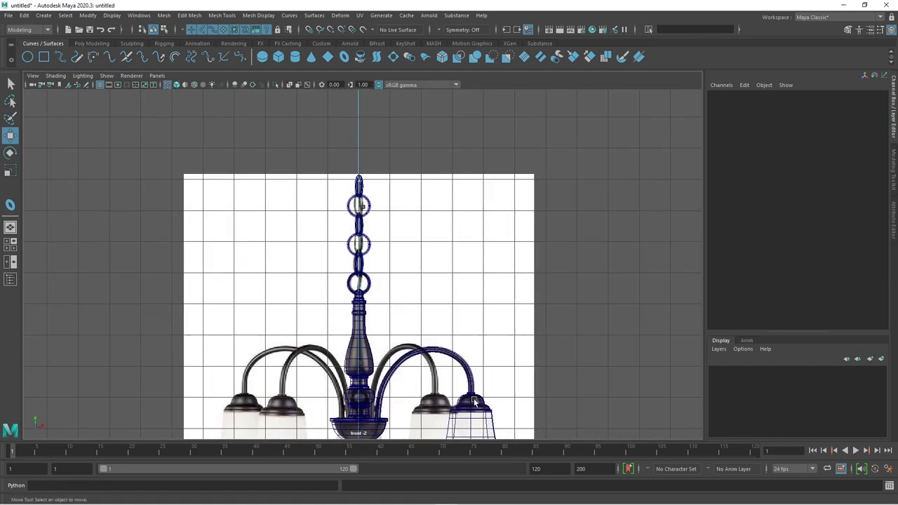
{"action": "middle_click_drag", "start_coordinate": [368, 337], "coordinate": [474, 270], "text": "alt"}
{"action": "key", "text": "space"}
{"action": "key", "text": "space"}
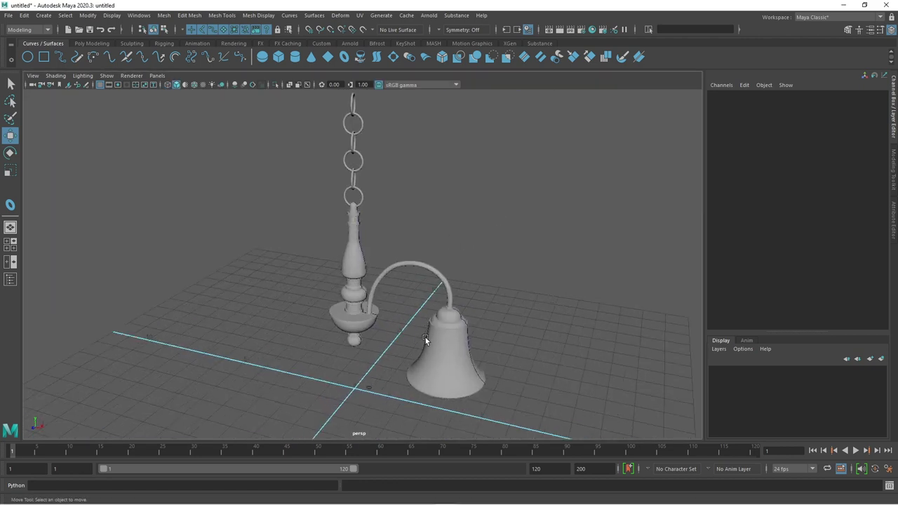
{"action": "mouse_move", "coordinate": [412, 291]}
{"action": "left_mouse_down", "text": "alt"}
{"action": "mouse_move", "coordinate": [456, 332]}
{"action": "mouse_move", "coordinate": [446, 263]}
{"action": "mouse_move", "coordinate": [405, 301]}
{"action": "left_mouse_up", "text": "alt"}
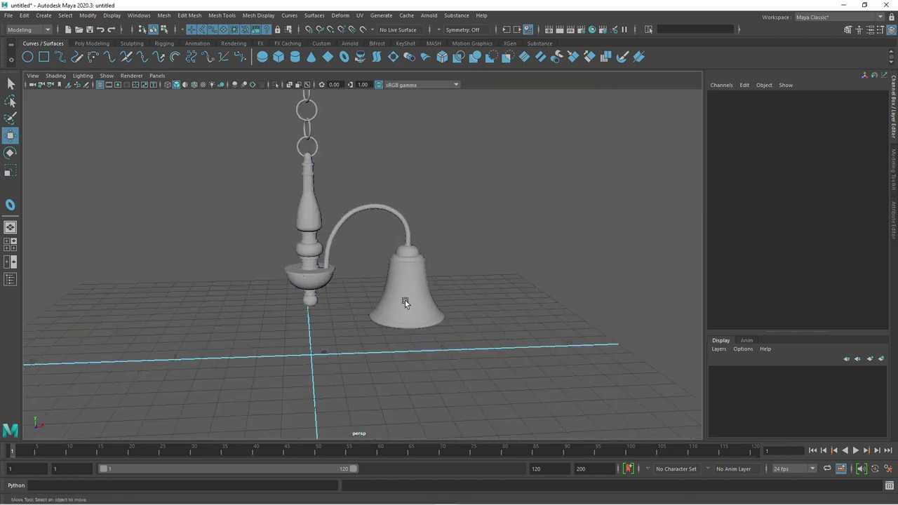
{"action": "scroll", "coordinate": [404, 301], "scroll_direction": "up", "scroll_amount": 3}
{"action": "mouse_move", "coordinate": [441, 349]}
{"action": "left_mouse_down", "text": "alt"}
{"action": "mouse_move", "coordinate": [466, 292]}
{"action": "mouse_move", "coordinate": [372, 255]}
{"action": "left_mouse_up", "text": "alt"}
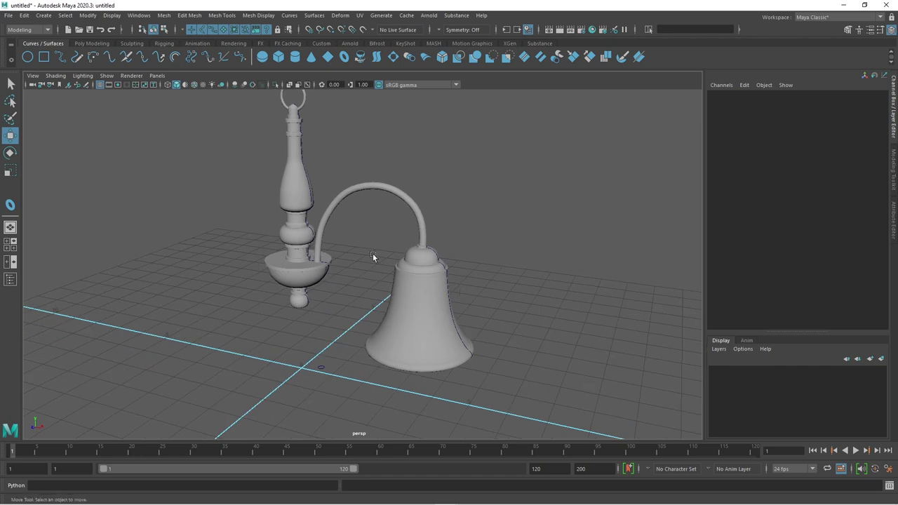
{"action": "left_click_drag", "start_coordinate": [393, 333], "coordinate": [245, 322], "text": "alt"}
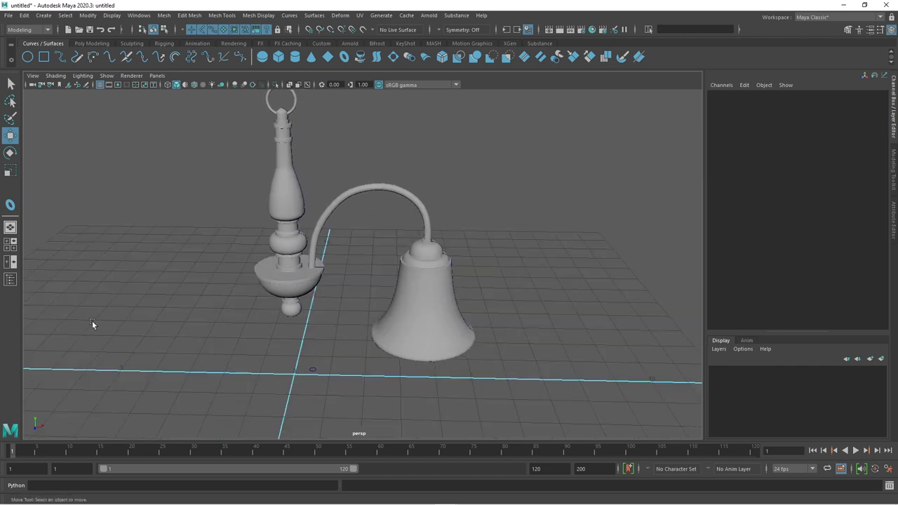
{"action": "mouse_move", "coordinate": [92, 324]}
{"action": "left_mouse_down", "text": "alt"}
{"action": "mouse_move", "coordinate": [330, 344]}
{"action": "mouse_move", "coordinate": [337, 367]}
{"action": "mouse_move", "coordinate": [320, 343]}
{"action": "left_mouse_up", "text": "alt"}
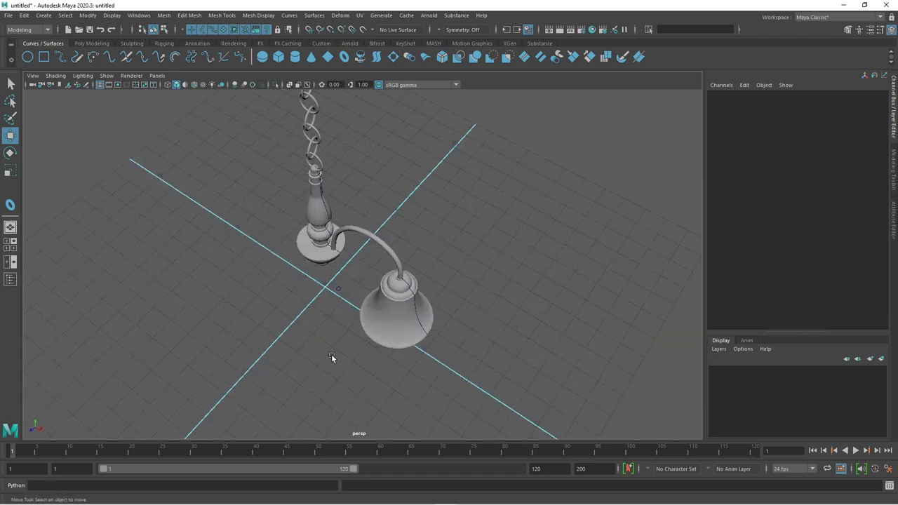
{"action": "mouse_move", "coordinate": [369, 375]}
{"action": "left_mouse_down", "text": "alt"}
{"action": "mouse_move", "coordinate": [412, 413]}
{"action": "mouse_move", "coordinate": [405, 368]}
{"action": "left_mouse_up", "text": "alt"}
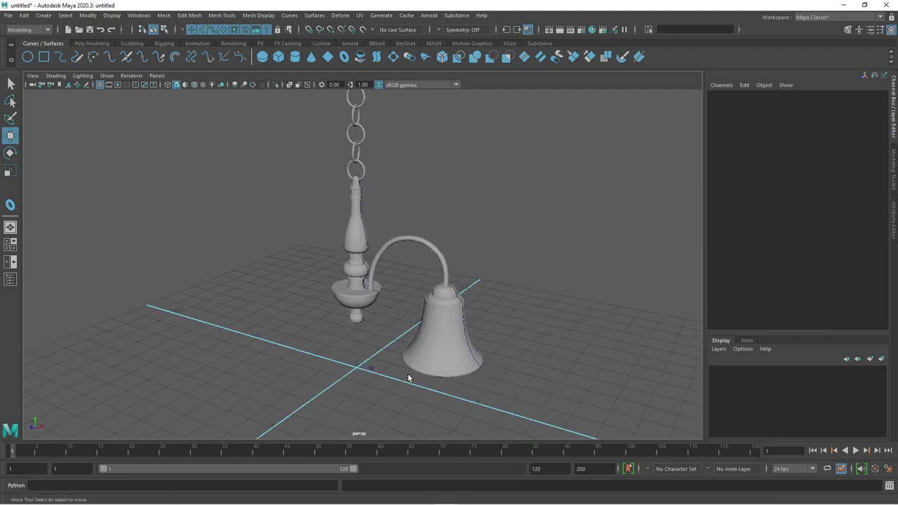
{"action": "right_click_drag", "start_coordinate": [407, 376], "coordinate": [422, 385], "text": "alt"}
{"action": "left_click", "coordinate": [470, 373]}
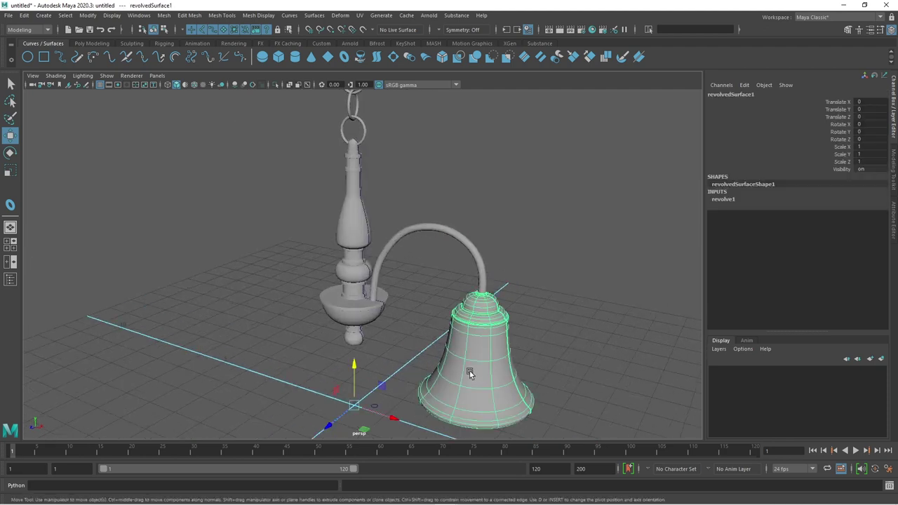
Add the arched tube arm to the bell selection and group them as group1
{"action": "left_click", "coordinate": [467, 245]}
{"action": "right_click_drag", "start_coordinate": [533, 330], "coordinate": [320, 310], "text": "alt"}
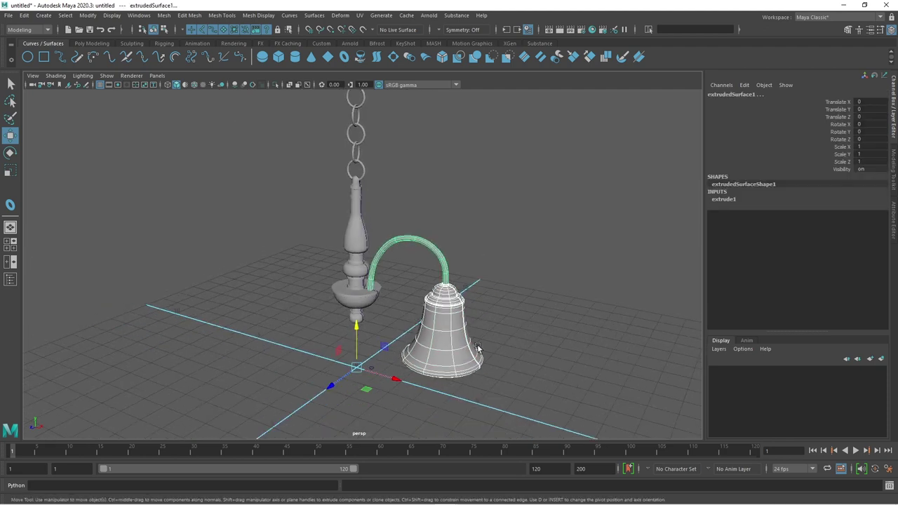
{"action": "left_click", "coordinate": [24, 16]}
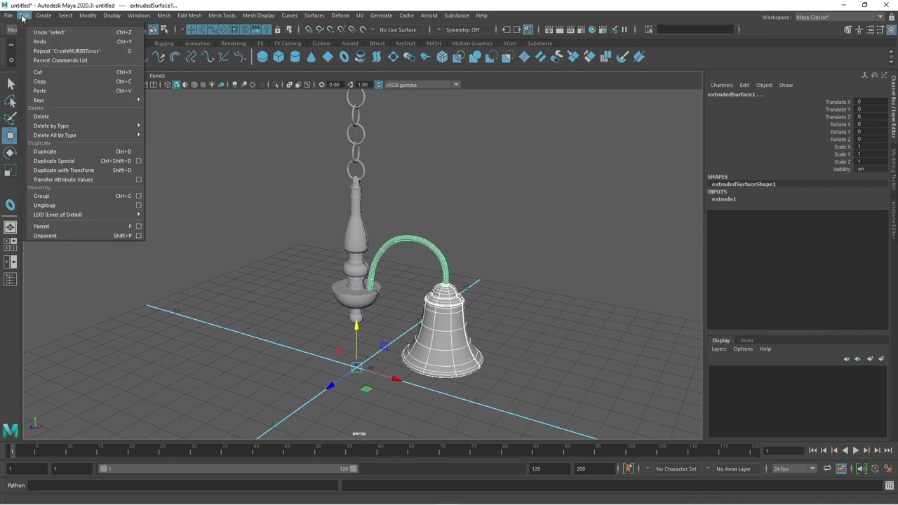
{"action": "left_click", "coordinate": [43, 196]}
{"action": "right_click_drag", "start_coordinate": [371, 266], "coordinate": [451, 319], "text": "alt"}
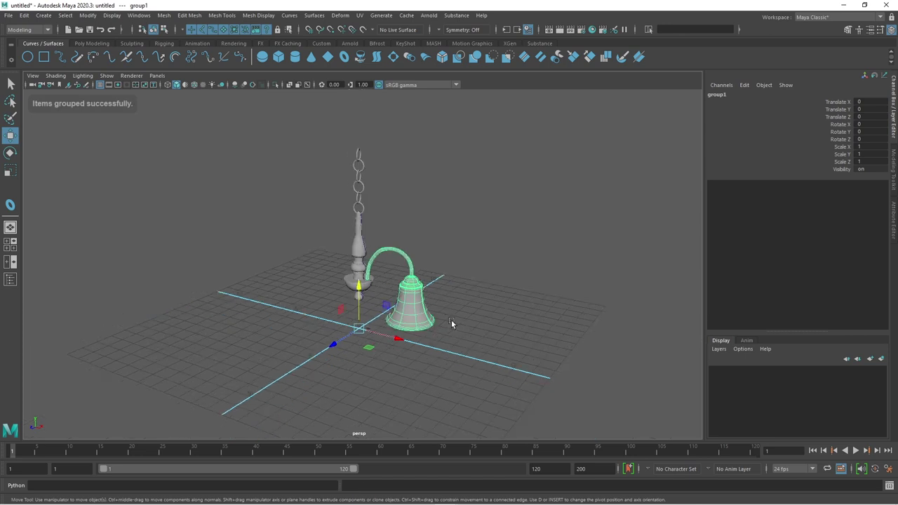
{"action": "left_click_drag", "start_coordinate": [451, 319], "coordinate": [507, 336], "text": "alt"}
{"action": "right_click_drag", "start_coordinate": [507, 336], "coordinate": [480, 332], "text": "alt"}
{"action": "left_click_drag", "start_coordinate": [479, 333], "coordinate": [473, 339], "text": "alt"}
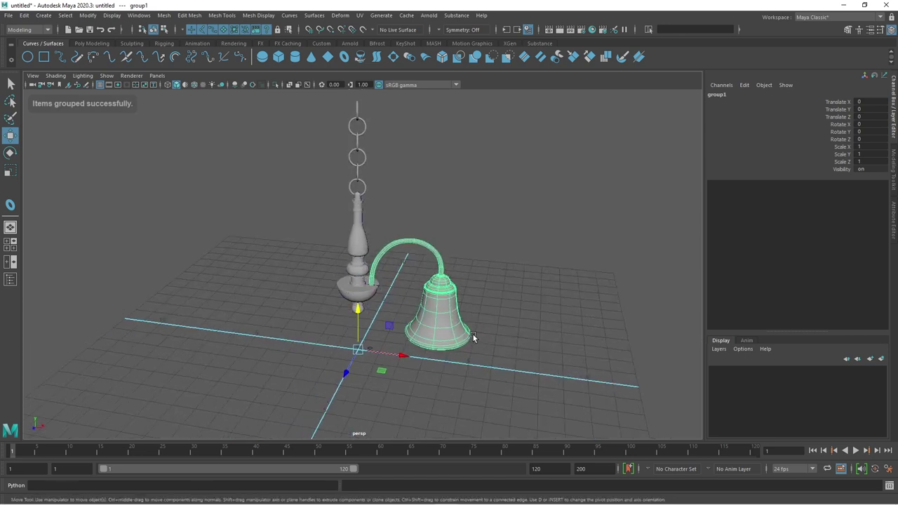
Duplicate Special the arm-and-bell group as one instance rotated 72° in Y
{"action": "left_click", "coordinate": [23, 16]}
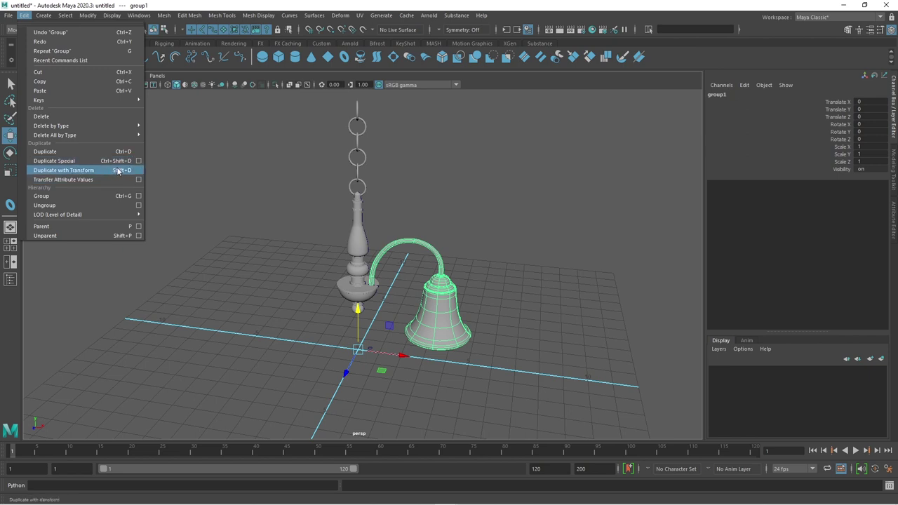
{"action": "left_click", "coordinate": [138, 162]}
{"action": "left_click", "coordinate": [606, 114]}
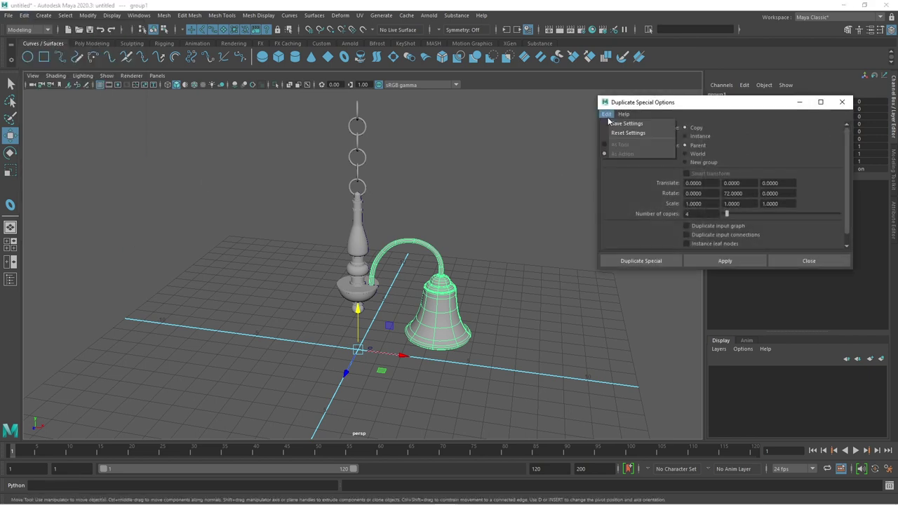
{"action": "left_click", "coordinate": [628, 129]}
{"action": "left_click_drag", "start_coordinate": [750, 117], "coordinate": [721, 129]}
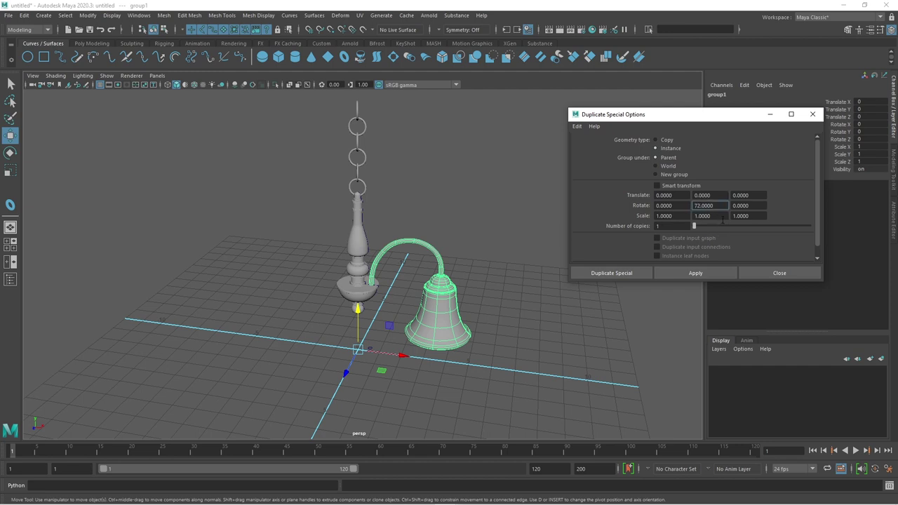
{"action": "left_click", "coordinate": [696, 273]}
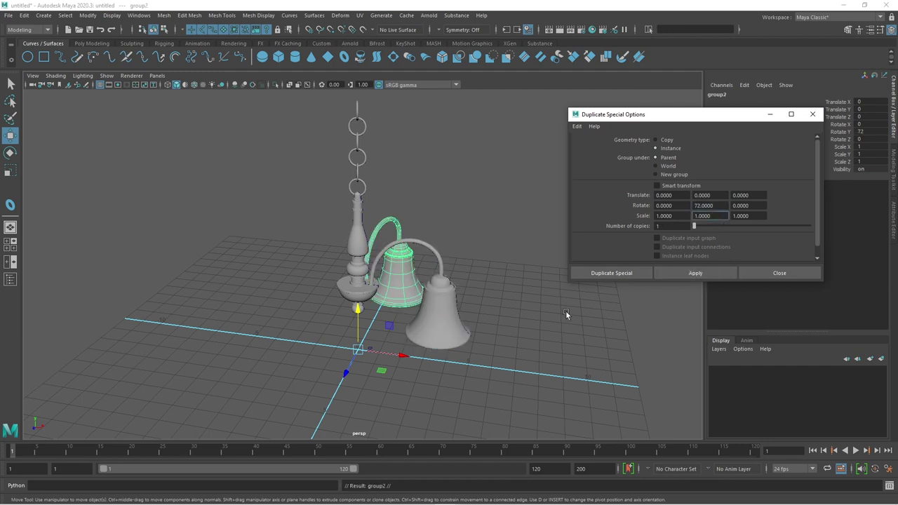
{"action": "mouse_move", "coordinate": [565, 310]}
{"action": "left_mouse_down", "text": "alt"}
{"action": "mouse_move", "coordinate": [474, 320]}
{"action": "mouse_move", "coordinate": [383, 313]}
{"action": "mouse_move", "coordinate": [406, 299]}
{"action": "left_mouse_up", "text": "alt"}
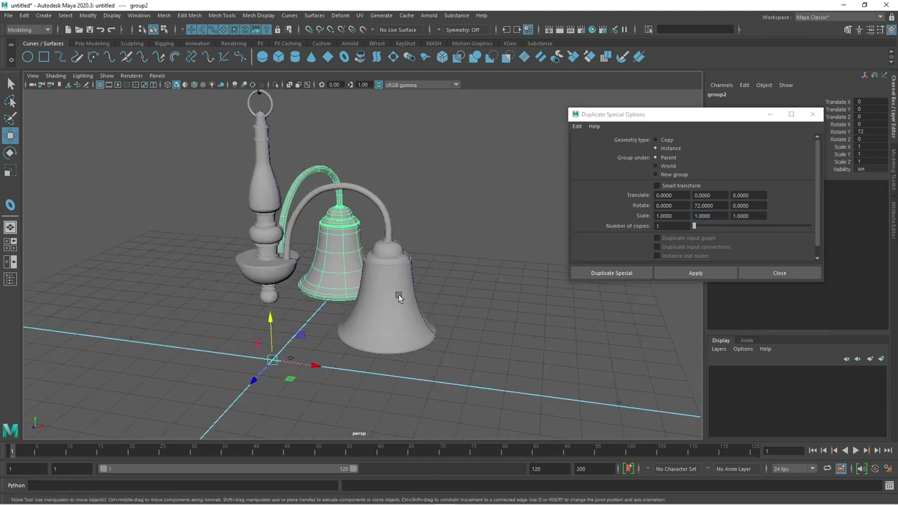
{"action": "left_click", "coordinate": [400, 294]}
{"action": "right_click_drag", "start_coordinate": [402, 295], "coordinate": [402, 283]}
{"action": "mouse_move", "coordinate": [402, 283]}
{"action": "left_mouse_down", "text": "alt"}
{"action": "mouse_move", "coordinate": [414, 279]}
{"action": "mouse_move", "coordinate": [385, 284]}
{"action": "mouse_move", "coordinate": [410, 295]}
{"action": "left_mouse_up", "text": "alt"}
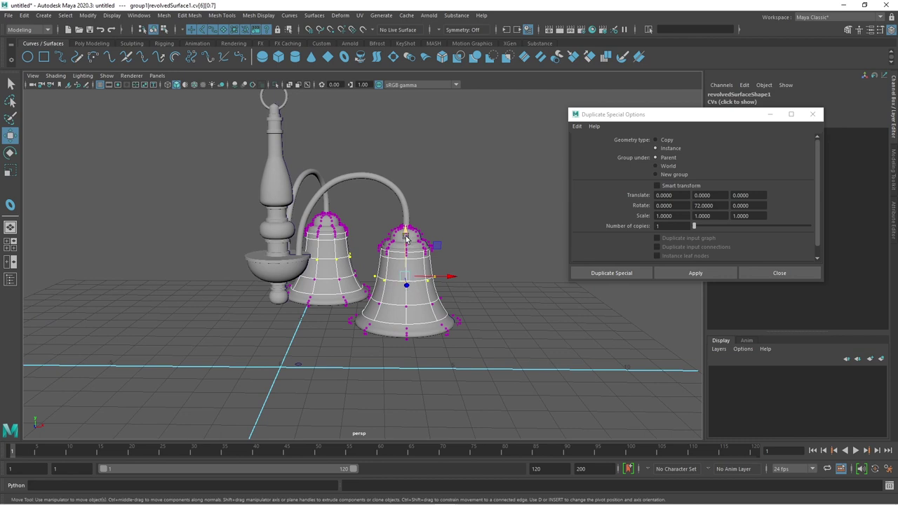
{"action": "left_click_drag", "start_coordinate": [406, 239], "coordinate": [409, 254]}
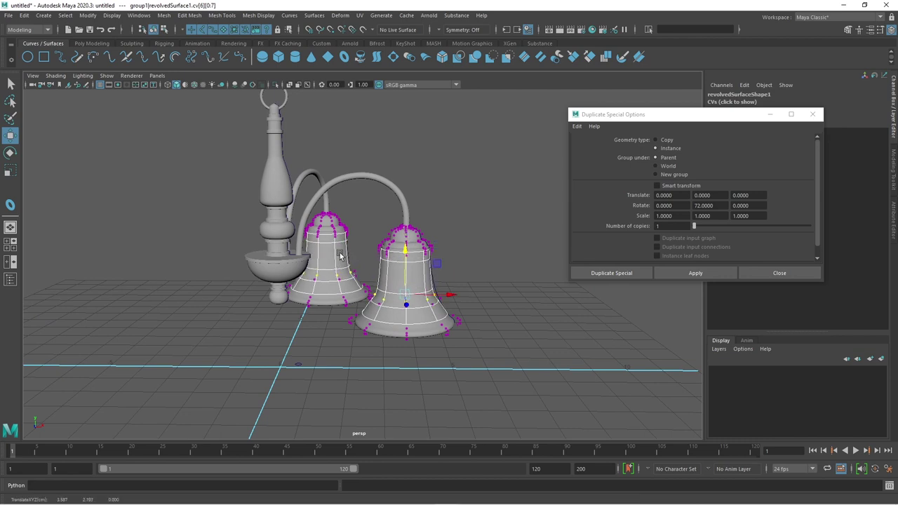
{"action": "key", "text": "ctrl+z"}
{"action": "key", "text": "ctrl+z"}
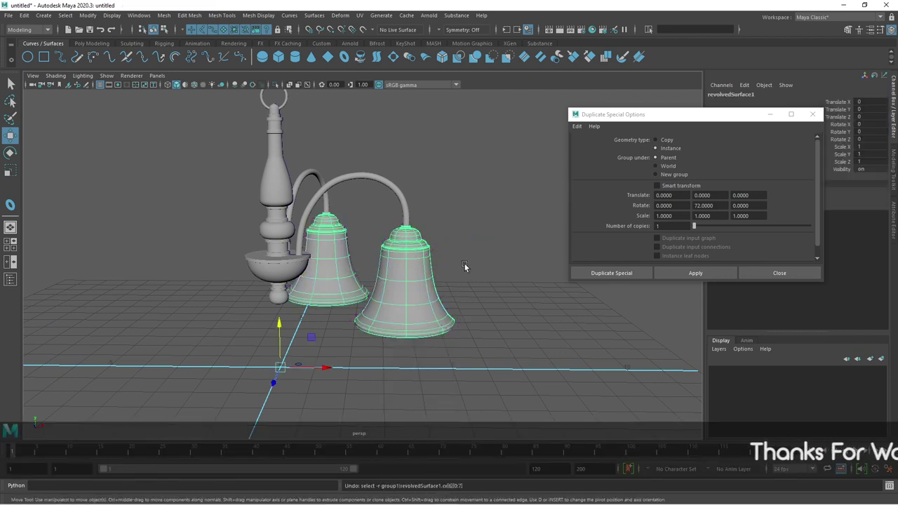
{"action": "left_click", "coordinate": [464, 266]}
{"action": "mouse_move", "coordinate": [439, 301]}
{"action": "left_mouse_down", "text": "alt"}
{"action": "mouse_move", "coordinate": [216, 168]}
{"action": "mouse_move", "coordinate": [279, 330]}
{"action": "mouse_move", "coordinate": [335, 379]}
{"action": "mouse_move", "coordinate": [379, 367]}
{"action": "left_mouse_up", "text": "alt"}
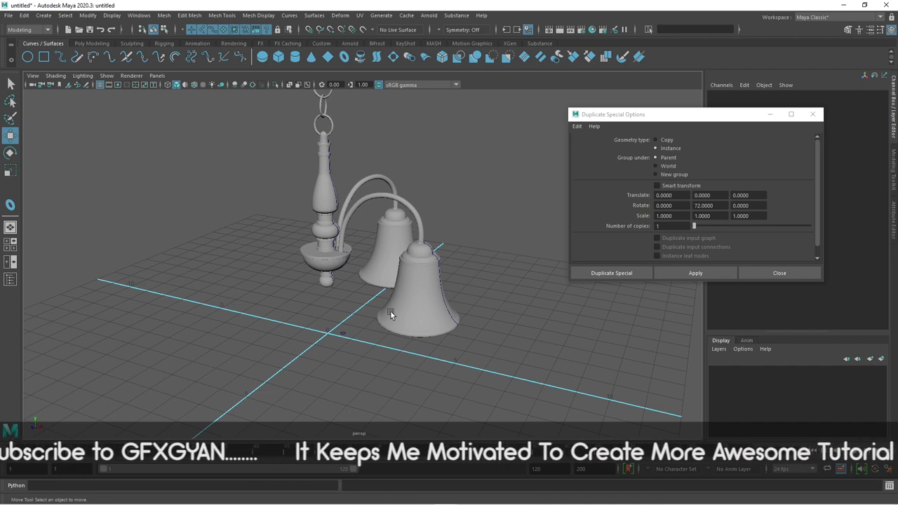
Reset Duplicate Special options, then set Instance, Rotate Y 72 and 4 copies
{"action": "left_click", "coordinate": [577, 126]}
{"action": "left_click", "coordinate": [582, 144]}
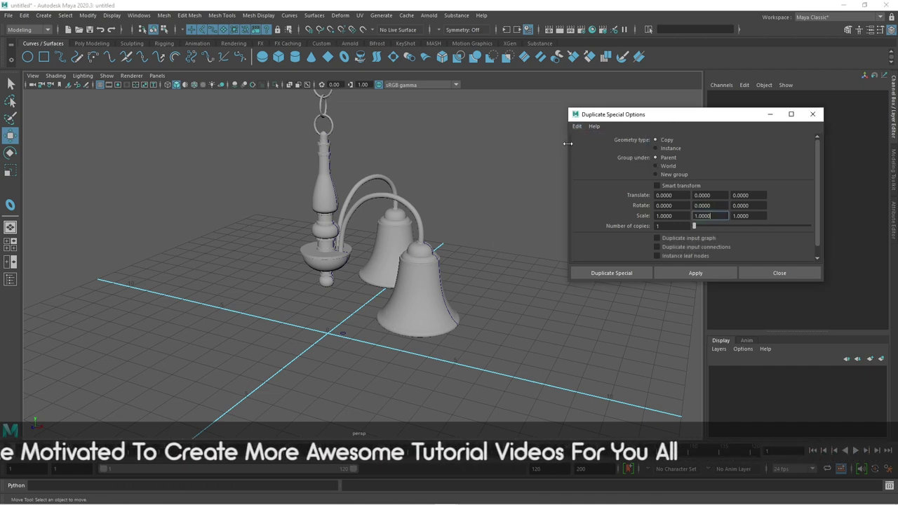
{"action": "left_click", "coordinate": [660, 149]}
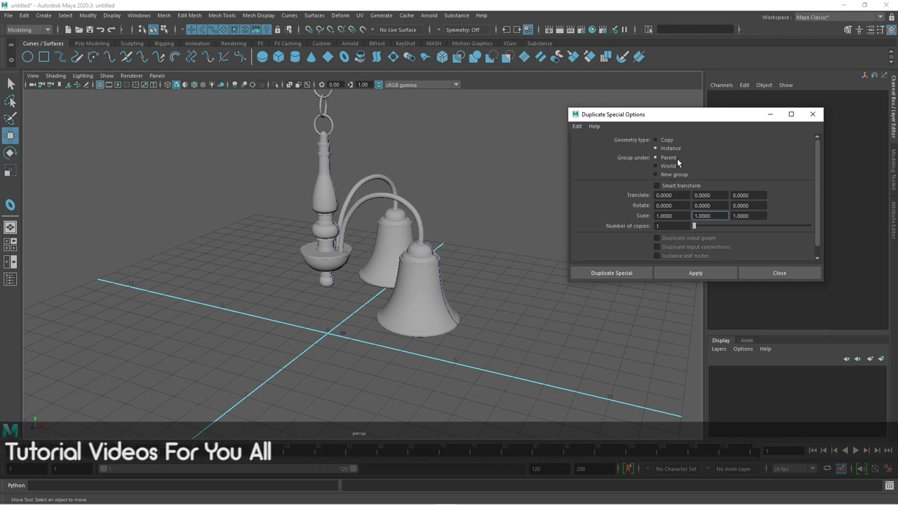
{"action": "left_click", "coordinate": [695, 206]}
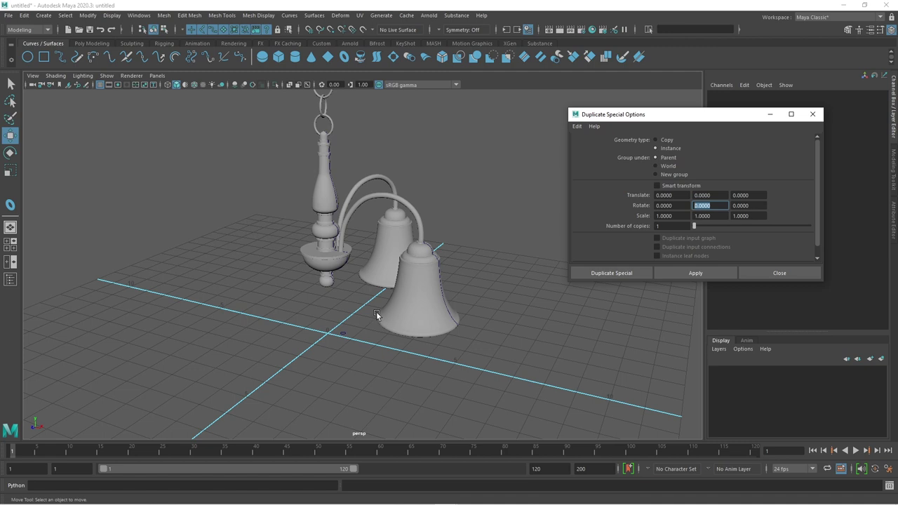
{"action": "type", "text": "72"}
{"action": "left_click", "coordinate": [675, 225]}
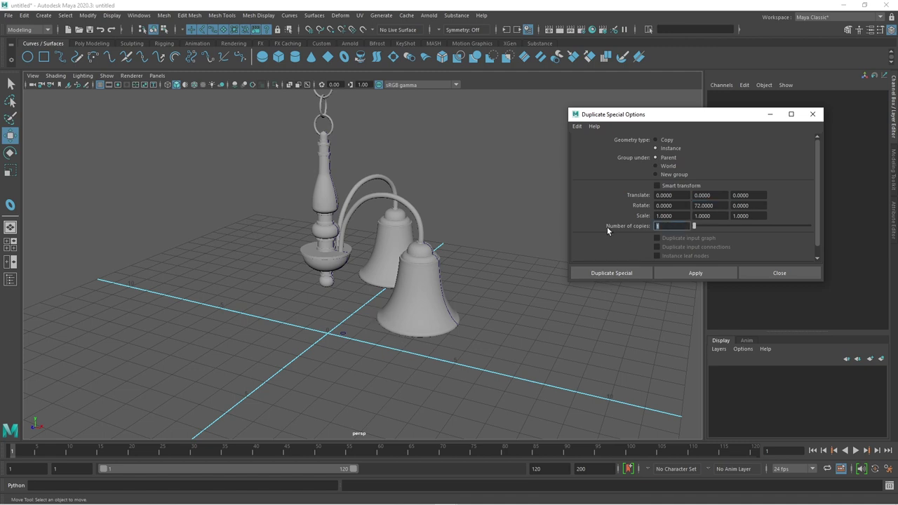
{"action": "type", "text": "4"}
{"action": "left_click_drag", "start_coordinate": [685, 120], "coordinate": [699, 117]}
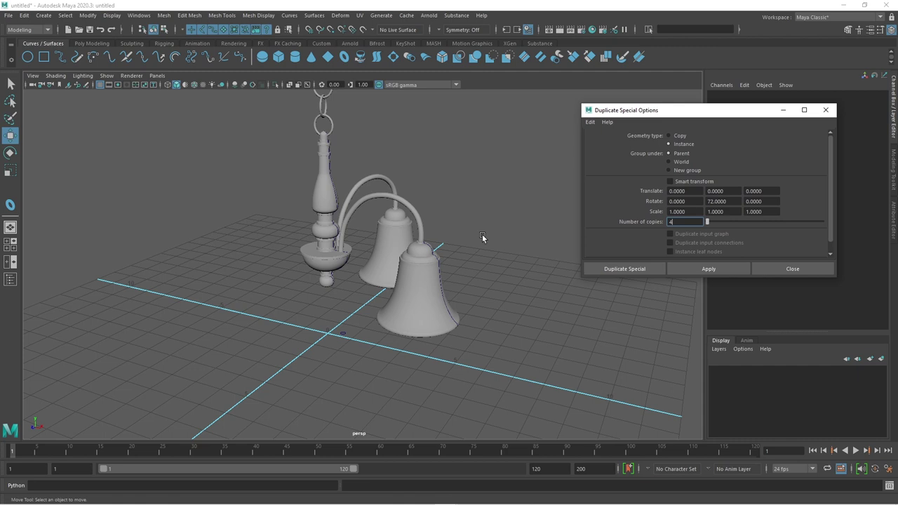
Select the arm-and-bell groups and apply, creating four instances at 72° steps
{"action": "left_click", "coordinate": [388, 230]}
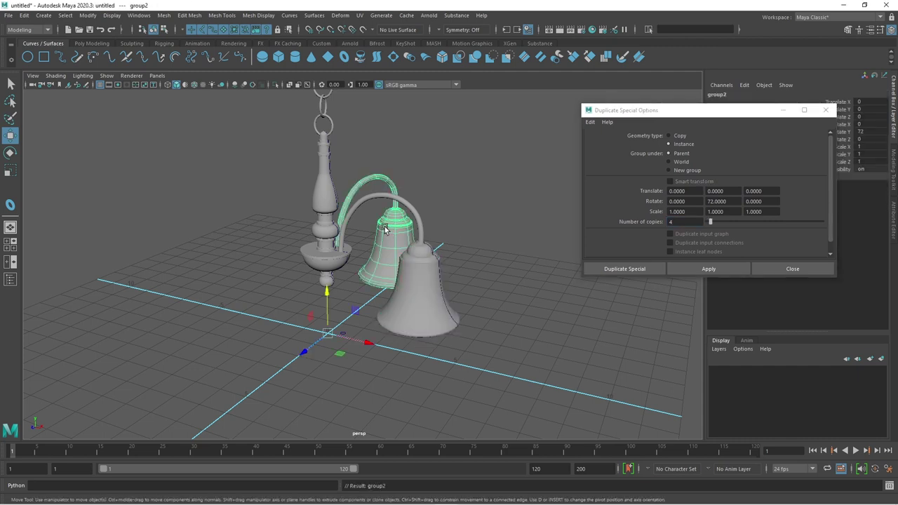
{"action": "key", "text": "Up"}
{"action": "left_click", "coordinate": [409, 281]}
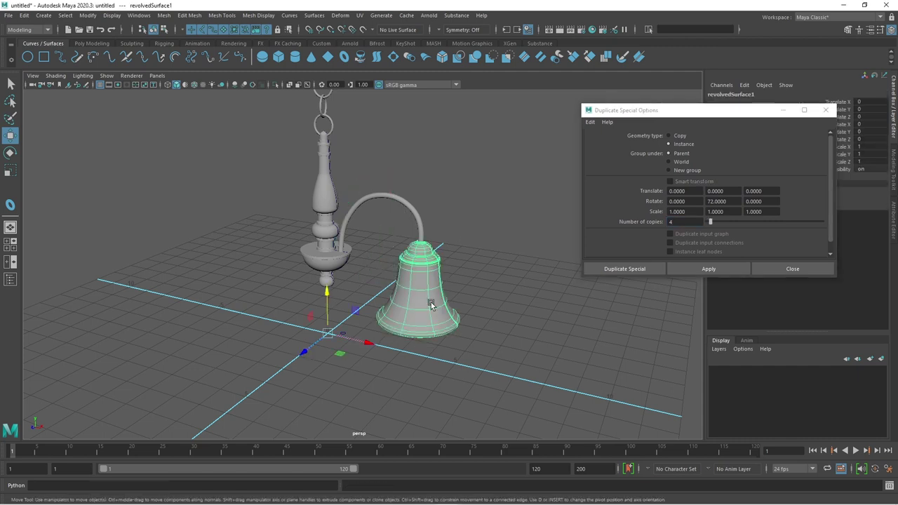
{"action": "key", "text": "Up"}
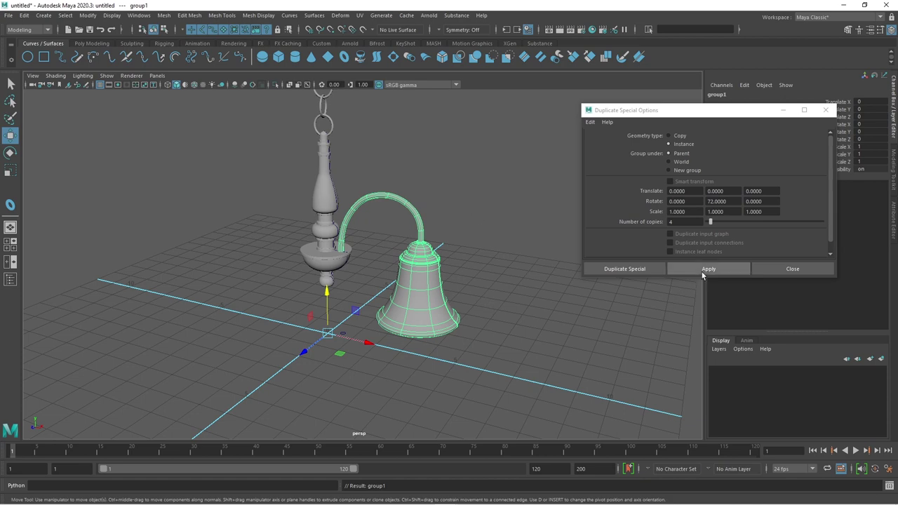
{"action": "left_click", "coordinate": [702, 273]}
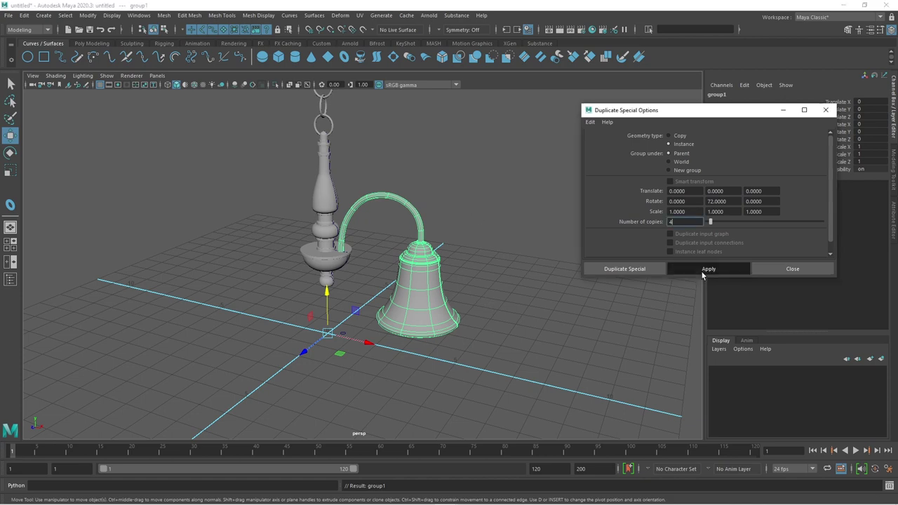
{"action": "left_click", "coordinate": [552, 346]}
{"action": "scroll", "coordinate": [552, 346], "scroll_direction": "down", "scroll_amount": 5}
Close the duplicate options and hide curve1, curve2, curve3 and nurbsCircle1 via the Outliner
{"action": "left_click_drag", "start_coordinate": [552, 346], "coordinate": [787, 274], "text": "alt"}
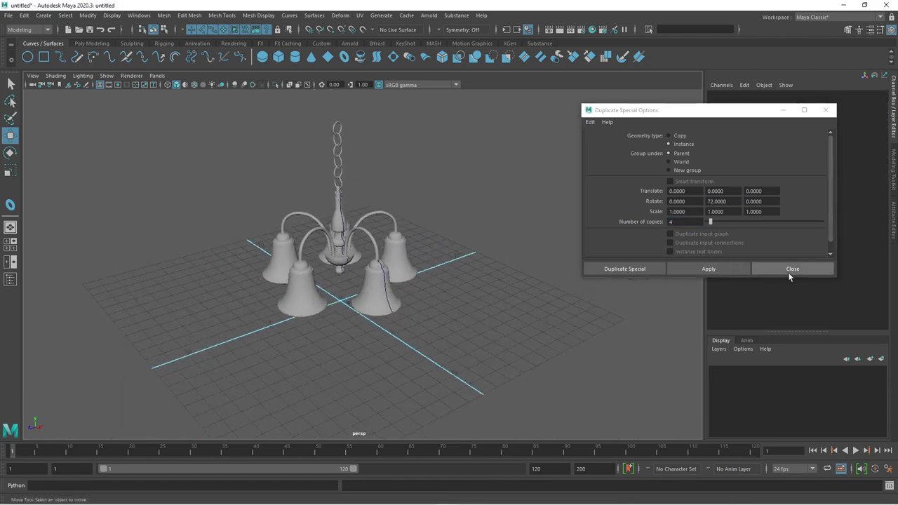
{"action": "left_click", "coordinate": [791, 270]}
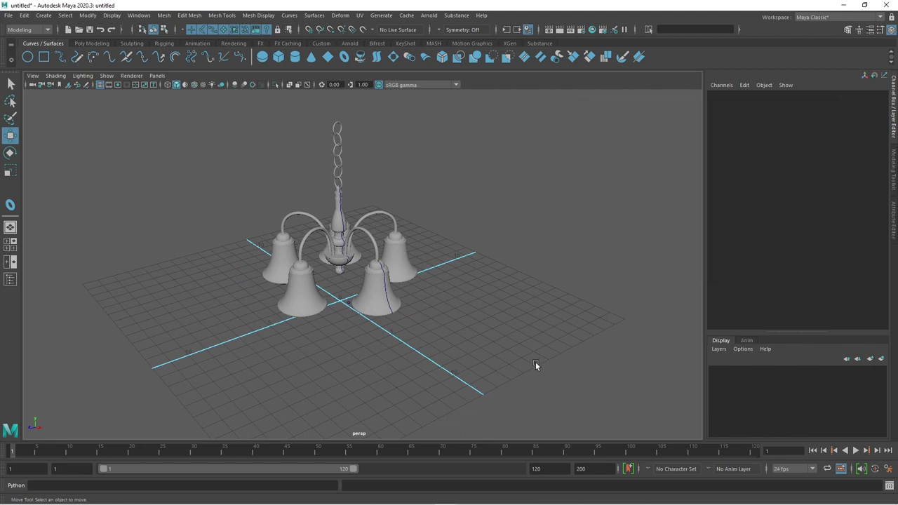
{"action": "mouse_move", "coordinate": [535, 361]}
{"action": "left_mouse_down", "text": "alt"}
{"action": "mouse_move", "coordinate": [504, 340]}
{"action": "mouse_move", "coordinate": [531, 323]}
{"action": "mouse_move", "coordinate": [453, 330]}
{"action": "mouse_move", "coordinate": [420, 361]}
{"action": "mouse_move", "coordinate": [473, 372]}
{"action": "mouse_move", "coordinate": [449, 337]}
{"action": "left_mouse_up", "text": "alt"}
{"action": "left_click", "coordinate": [10, 279]}
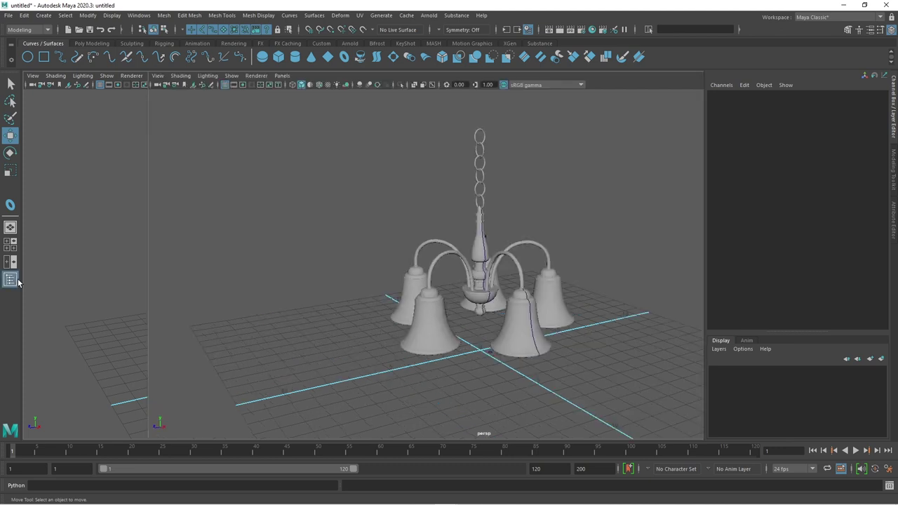
{"action": "left_click_drag", "start_coordinate": [56, 151], "coordinate": [56, 180]}
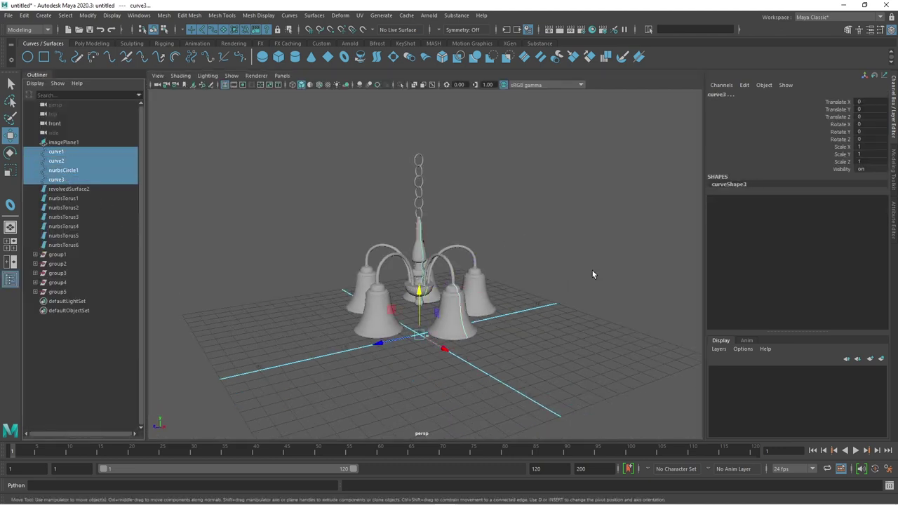
{"action": "key", "text": "ctrl+h"}
Zoom in and out to inspect the five-arm chandelier with its curves hidden
{"action": "scroll", "coordinate": [561, 308], "scroll_direction": "up", "scroll_amount": 3}
{"action": "mouse_move", "coordinate": [537, 348]}
{"action": "left_mouse_down", "text": "alt"}
{"action": "mouse_move", "coordinate": [531, 386]}
{"action": "mouse_move", "coordinate": [517, 343]}
{"action": "mouse_move", "coordinate": [512, 354]}
{"action": "mouse_move", "coordinate": [526, 366]}
{"action": "mouse_move", "coordinate": [481, 352]}
{"action": "mouse_move", "coordinate": [516, 334]}
{"action": "mouse_move", "coordinate": [518, 374]}
{"action": "mouse_move", "coordinate": [491, 367]}
{"action": "mouse_move", "coordinate": [585, 353]}
{"action": "mouse_move", "coordinate": [479, 351]}
{"action": "mouse_move", "coordinate": [451, 372]}
{"action": "mouse_move", "coordinate": [515, 360]}
{"action": "mouse_move", "coordinate": [465, 361]}
{"action": "mouse_move", "coordinate": [511, 344]}
{"action": "mouse_move", "coordinate": [477, 347]}
{"action": "mouse_move", "coordinate": [515, 346]}
{"action": "mouse_move", "coordinate": [487, 336]}
{"action": "mouse_move", "coordinate": [521, 351]}
{"action": "mouse_move", "coordinate": [506, 347]}
{"action": "mouse_move", "coordinate": [554, 343]}
{"action": "mouse_move", "coordinate": [472, 327]}
{"action": "mouse_move", "coordinate": [602, 324]}
{"action": "mouse_move", "coordinate": [457, 334]}
{"action": "mouse_move", "coordinate": [457, 347]}
{"action": "mouse_move", "coordinate": [495, 356]}
{"action": "mouse_move", "coordinate": [559, 346]}
{"action": "mouse_move", "coordinate": [481, 345]}
{"action": "mouse_move", "coordinate": [514, 344]}
{"action": "mouse_move", "coordinate": [481, 357]}
{"action": "mouse_move", "coordinate": [489, 357]}
{"action": "mouse_move", "coordinate": [461, 343]}
{"action": "mouse_move", "coordinate": [488, 341]}
{"action": "mouse_move", "coordinate": [505, 357]}
{"action": "mouse_move", "coordinate": [572, 345]}
{"action": "mouse_move", "coordinate": [566, 350]}
{"action": "left_mouse_up", "text": "alt"}
{"action": "scroll", "coordinate": [531, 360], "scroll_direction": "up", "scroll_amount": 2}
{"action": "scroll", "coordinate": [482, 352], "scroll_direction": "down", "scroll_amount": 2}
{"action": "scroll", "coordinate": [520, 356], "scroll_direction": "down", "scroll_amount": 2}
{"action": "scroll", "coordinate": [465, 361], "scroll_direction": "up", "scroll_amount": 2}
{"action": "scroll", "coordinate": [465, 361], "scroll_direction": "down", "scroll_amount": 2}
{"action": "scroll", "coordinate": [465, 361], "scroll_direction": "up", "scroll_amount": 2}
{"action": "scroll", "coordinate": [465, 361], "scroll_direction": "down", "scroll_amount": 2}
{"action": "scroll", "coordinate": [553, 342], "scroll_direction": "up", "scroll_amount": 2}
{"action": "scroll", "coordinate": [601, 325], "scroll_direction": "down", "scroll_amount": 2}
{"action": "scroll", "coordinate": [457, 347], "scroll_direction": "up", "scroll_amount": 2}
{"action": "scroll", "coordinate": [487, 342], "scroll_direction": "down", "scroll_amount": 2}
{"action": "scroll", "coordinate": [493, 345], "scroll_direction": "up", "scroll_amount": 2}
{"action": "scroll", "coordinate": [551, 345], "scroll_direction": "down", "scroll_amount": 2}
{"action": "scroll", "coordinate": [514, 345], "scroll_direction": "down", "scroll_amount": 2}
{"action": "scroll", "coordinate": [481, 357], "scroll_direction": "up", "scroll_amount": 2}
{"action": "scroll", "coordinate": [489, 360], "scroll_direction": "up", "scroll_amount": 2}
{"action": "scroll", "coordinate": [489, 357], "scroll_direction": "down", "scroll_amount": 2}
{"action": "scroll", "coordinate": [463, 343], "scroll_direction": "up", "scroll_amount": 2}
{"action": "scroll", "coordinate": [463, 343], "scroll_direction": "down", "scroll_amount": 2}
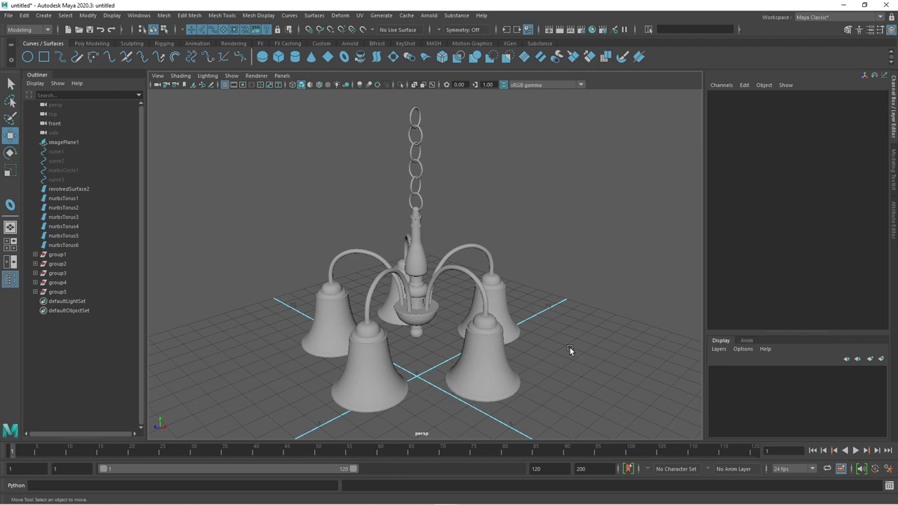
{"action": "mouse_move", "coordinate": [569, 347]}
{"action": "left_mouse_down", "text": "alt"}
{"action": "mouse_move", "coordinate": [525, 296]}
{"action": "mouse_move", "coordinate": [529, 331]}
{"action": "left_mouse_up", "text": "alt"}
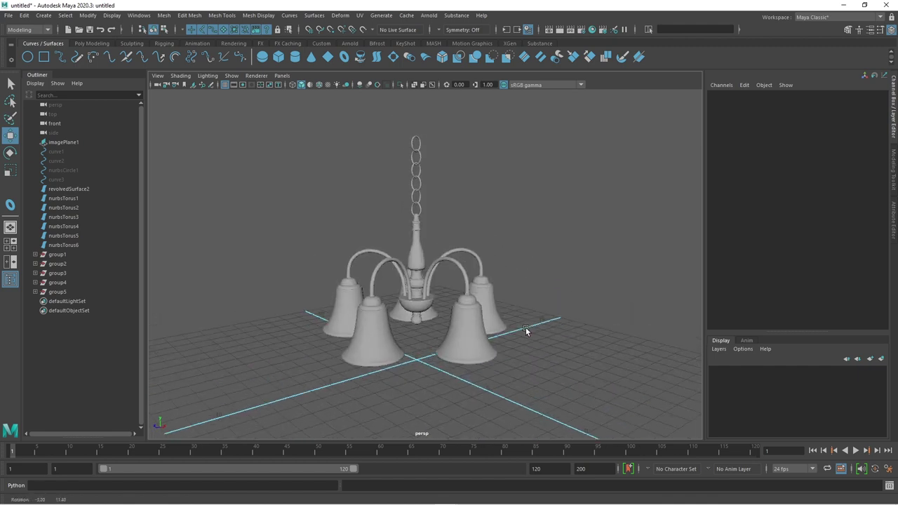